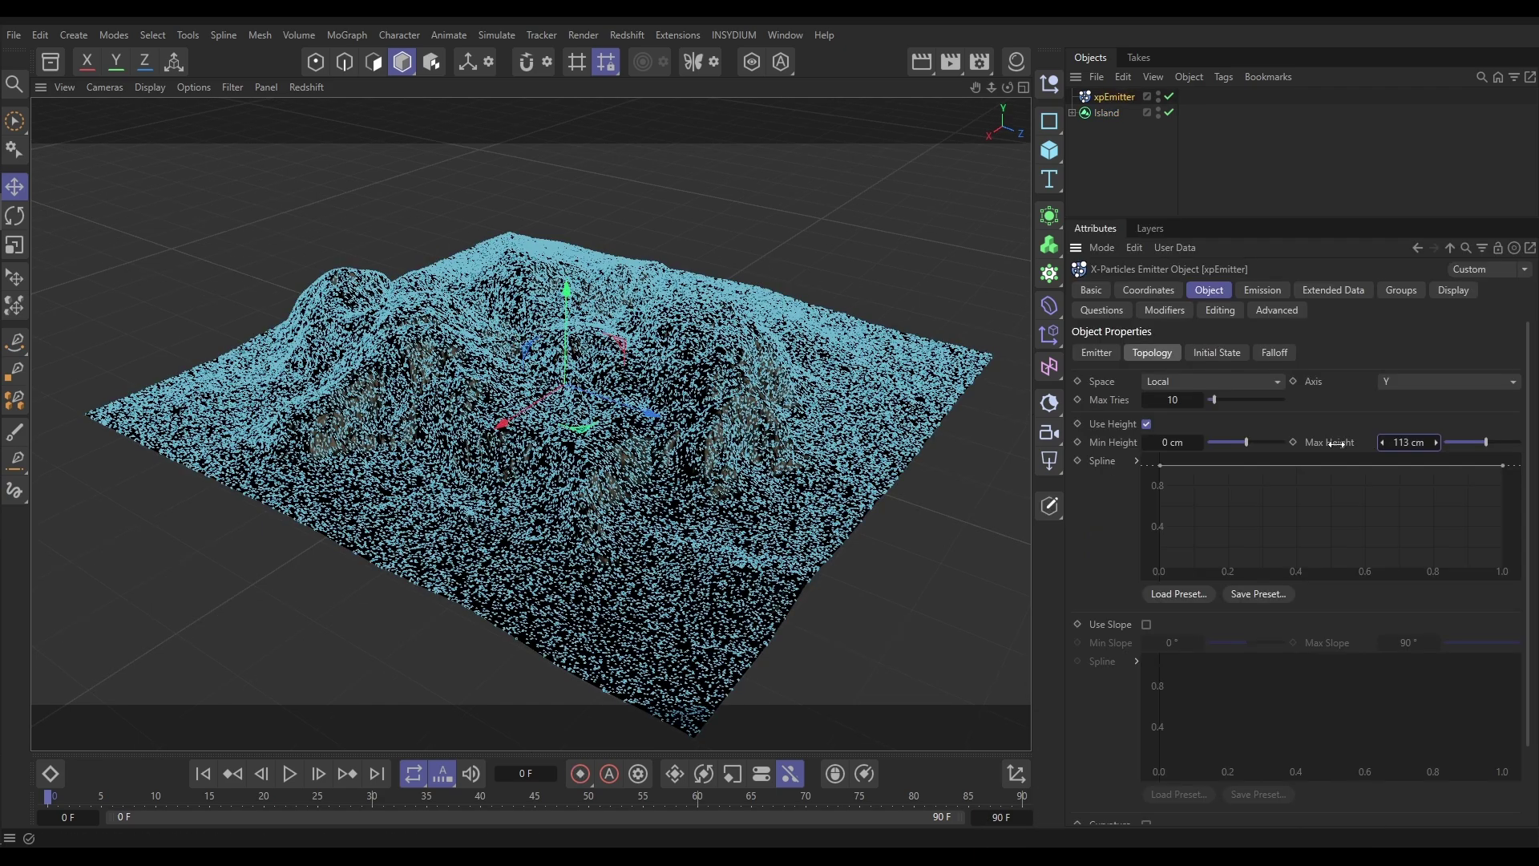
# Preview a 7–90 cm height range, then switch to slope limiting with a 58° Max Slope.
pyautogui.moveTo(1336, 443); pyautogui.dragTo(1327, 444)
pyautogui.moveTo(1166, 443); pyautogui.dragTo(1182, 445)
pyautogui.click(1146, 424)
pyautogui.click(1146, 624)
pyautogui.moveTo(1382, 642); pyautogui.dragTo(1372, 655)
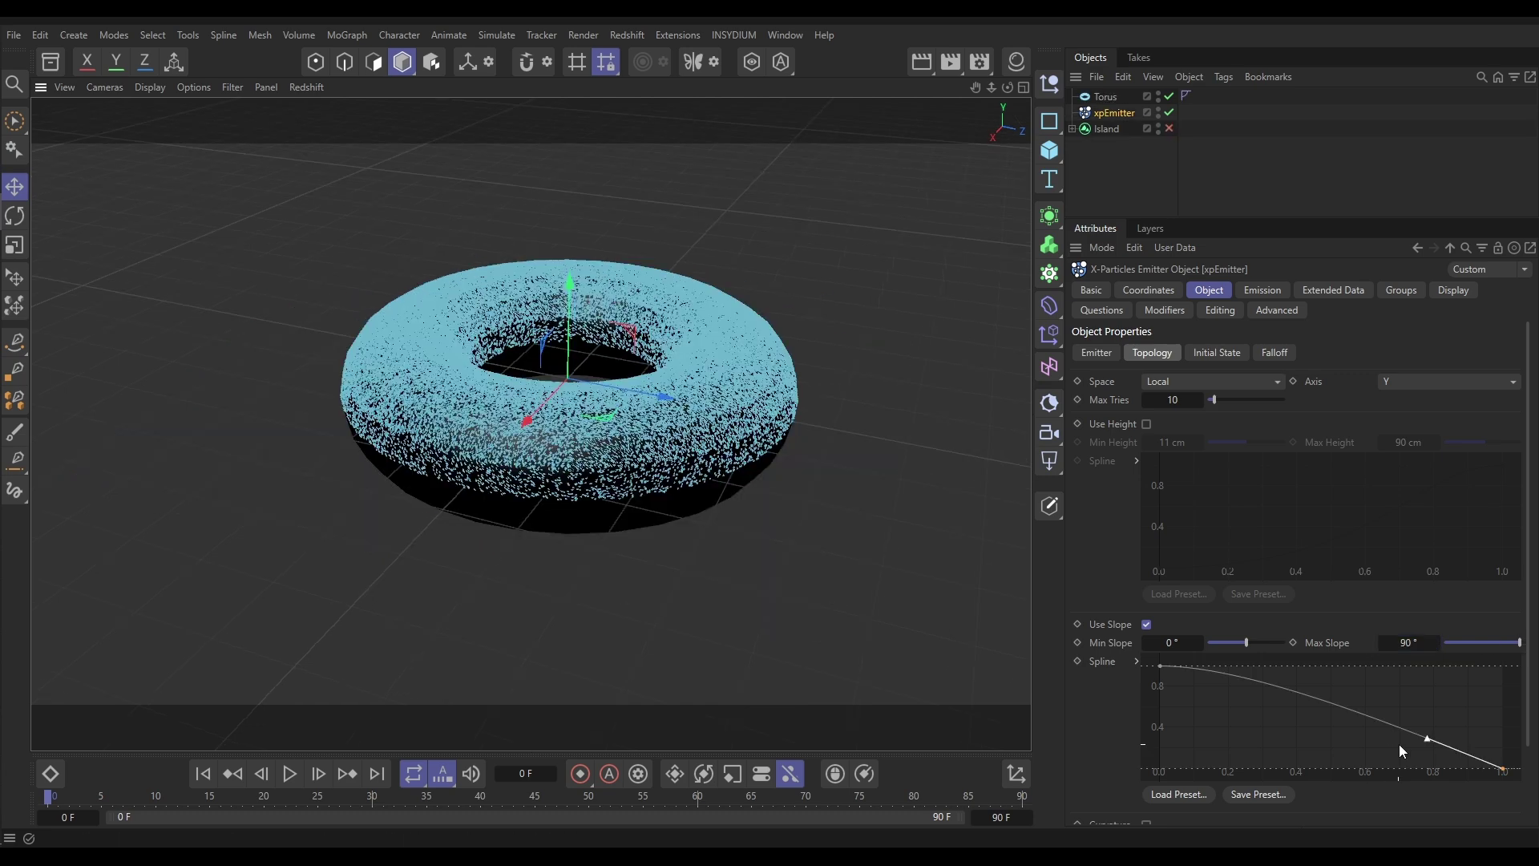
# Reshape the slope falloff curve and give the torus more pipe segments.
pyautogui.moveTo(1402, 749); pyautogui.dragTo(1346, 770)
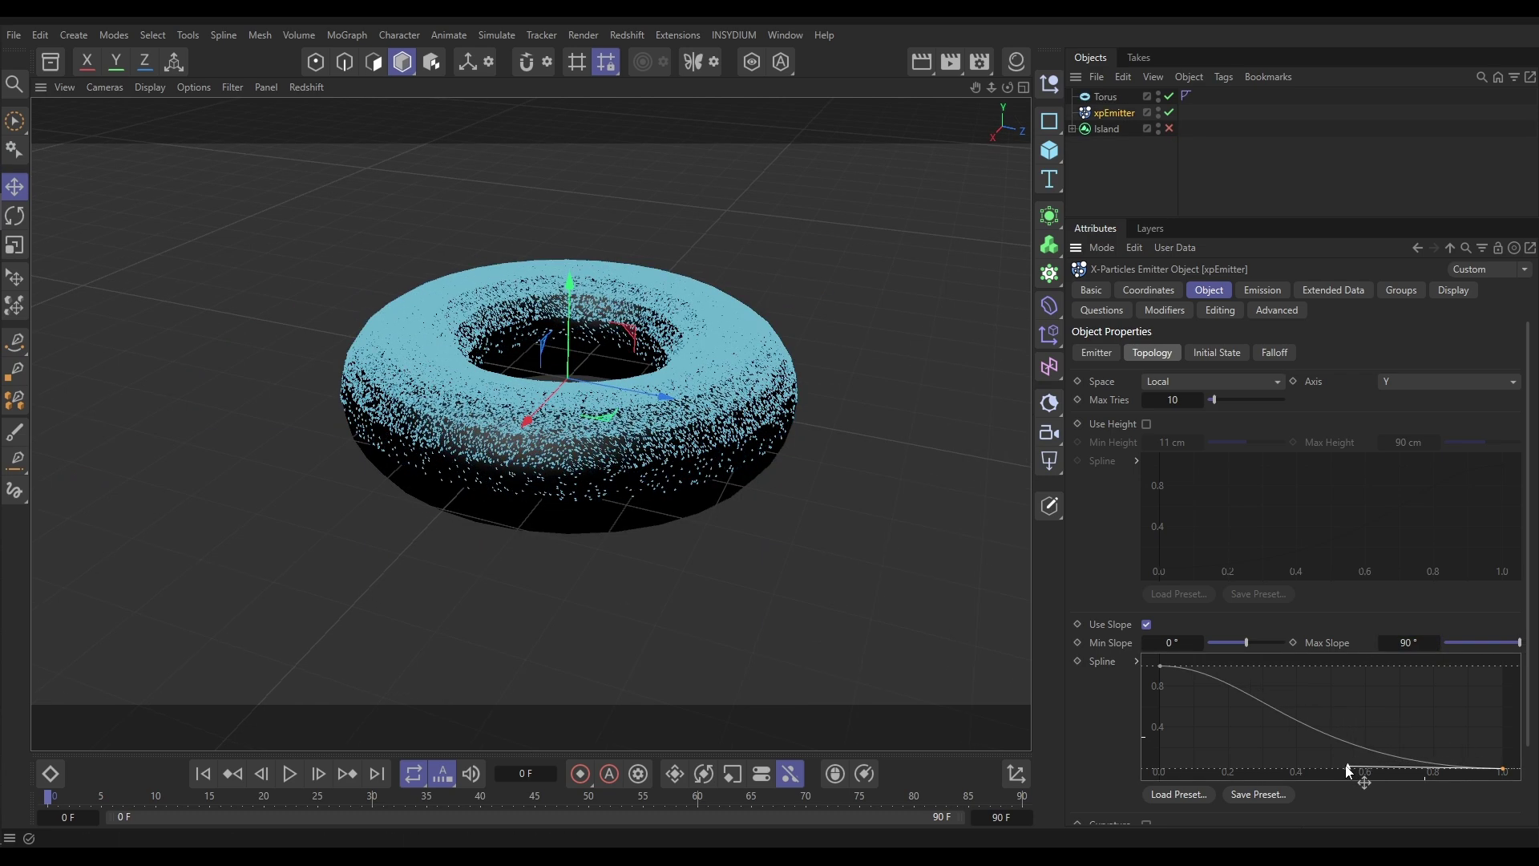
pyautogui.click(748, 457)
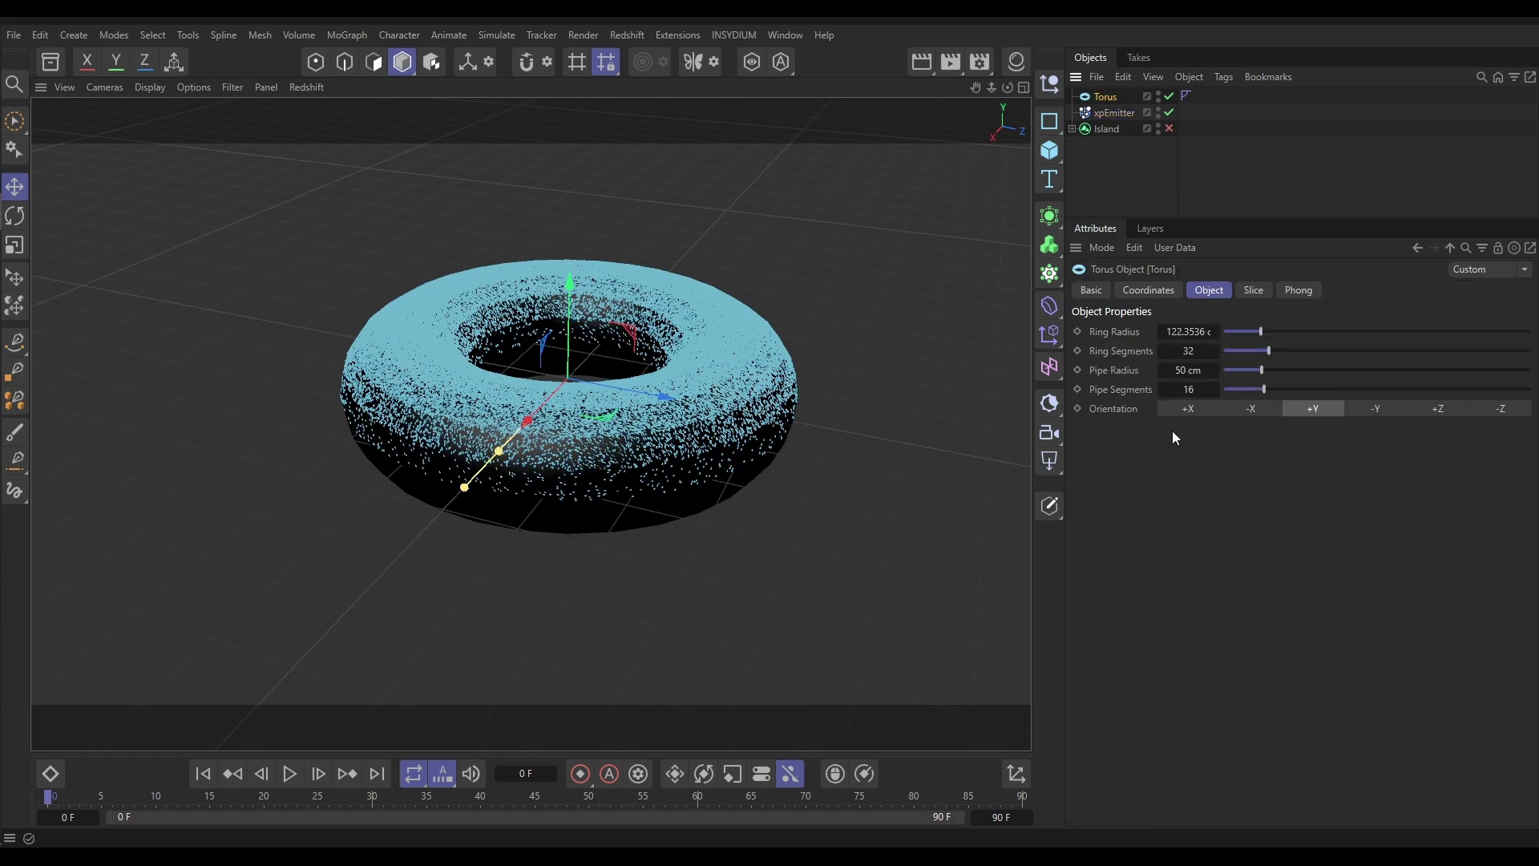
pyautogui.moveTo(1264, 389); pyautogui.dragTo(1395, 393)
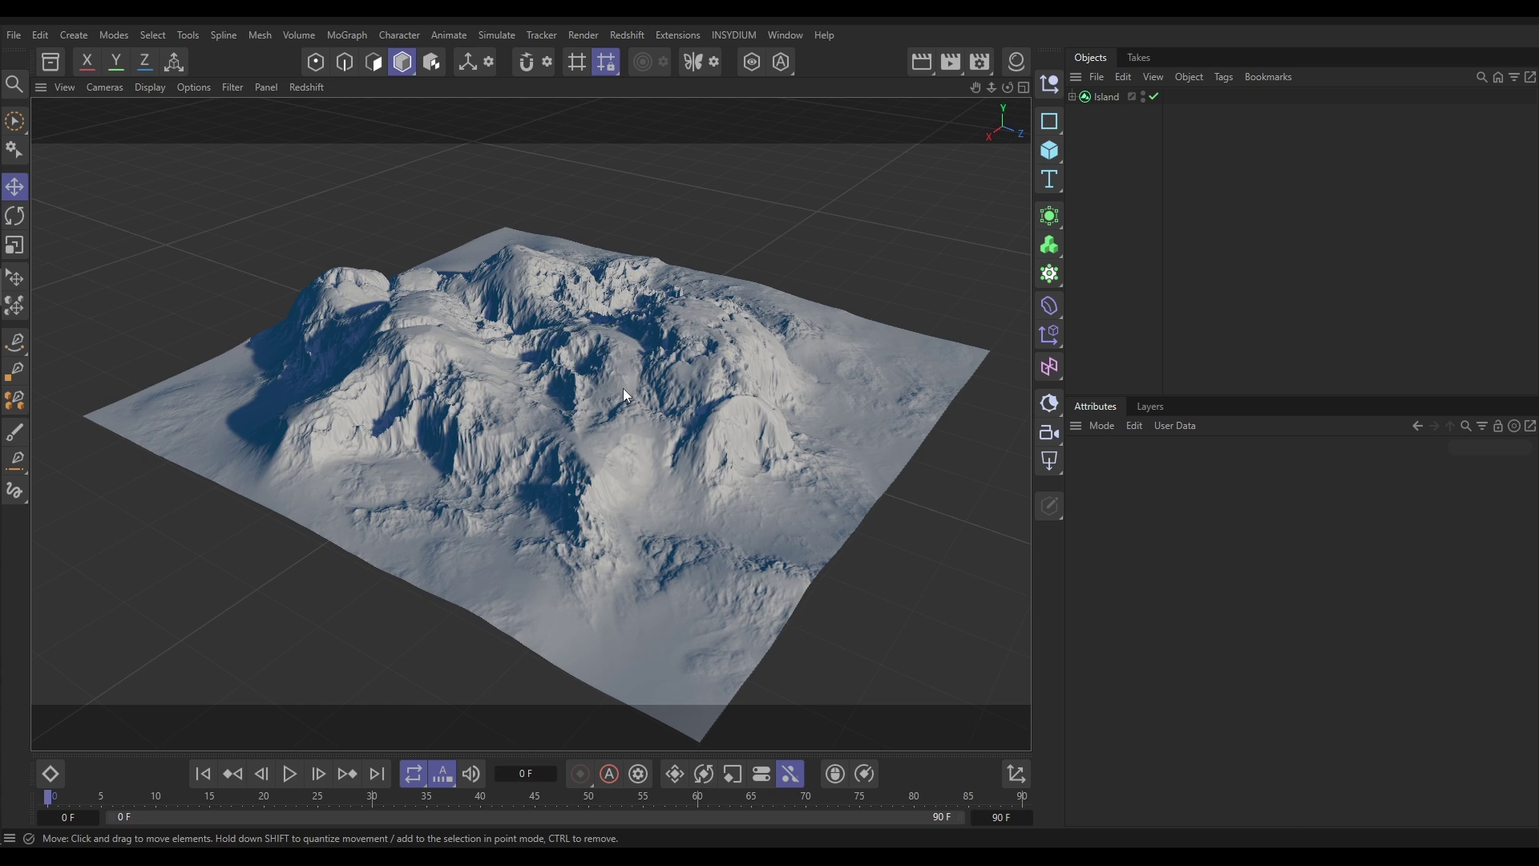
# Add an xpEmitter from the INSYDIUM X-Particles menu.
pyautogui.click(729, 35)
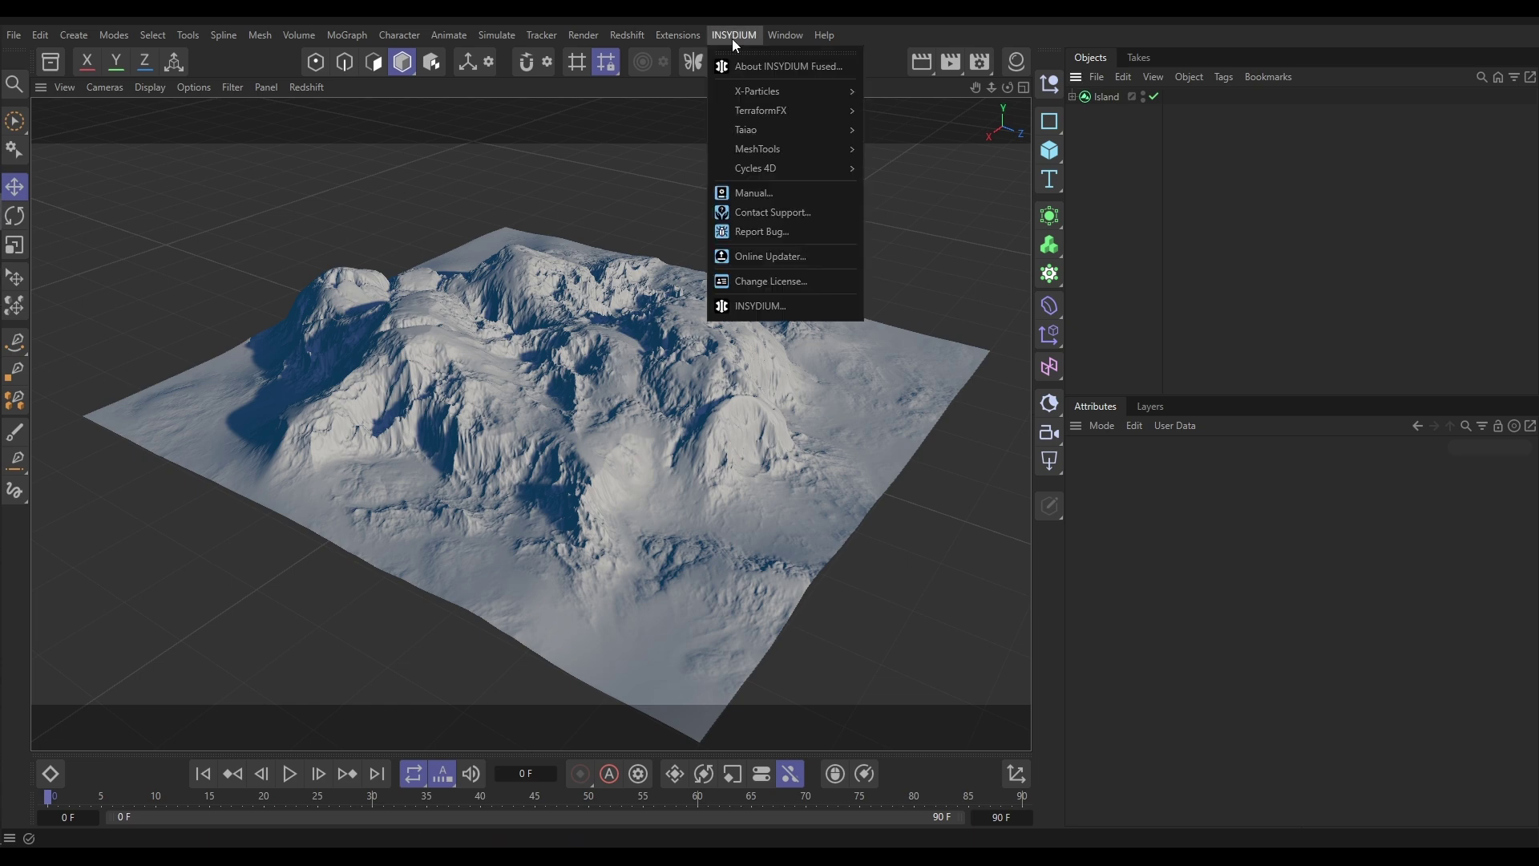
pyautogui.moveTo(831, 86)
pyautogui.click(903, 139)
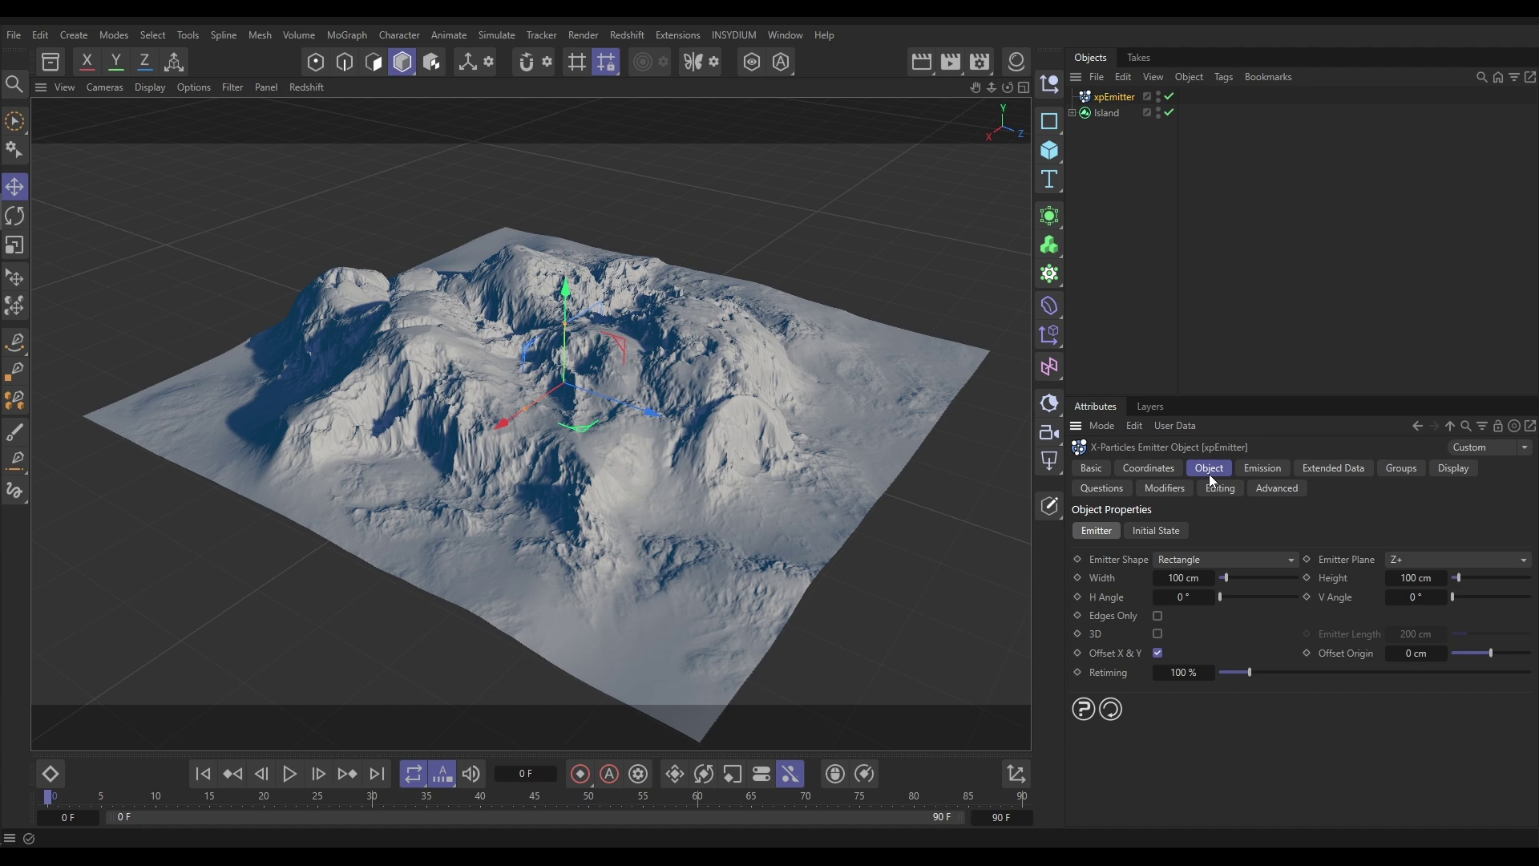
# Set Emitter Shape to Object with Island as the source, emitting from Polygon Area.
pyautogui.click(1172, 561)
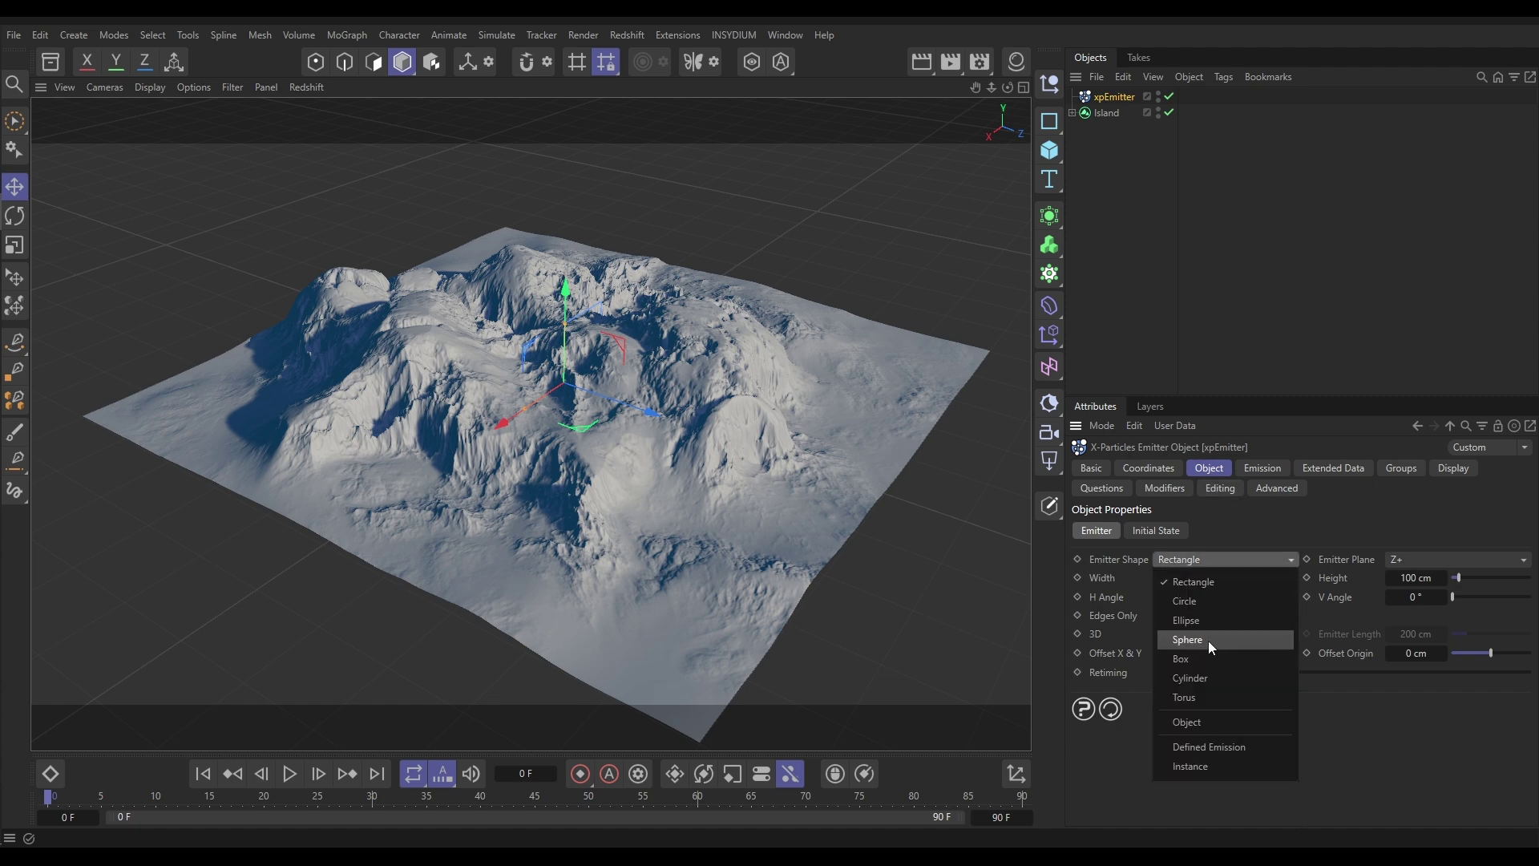
pyautogui.click(1196, 717)
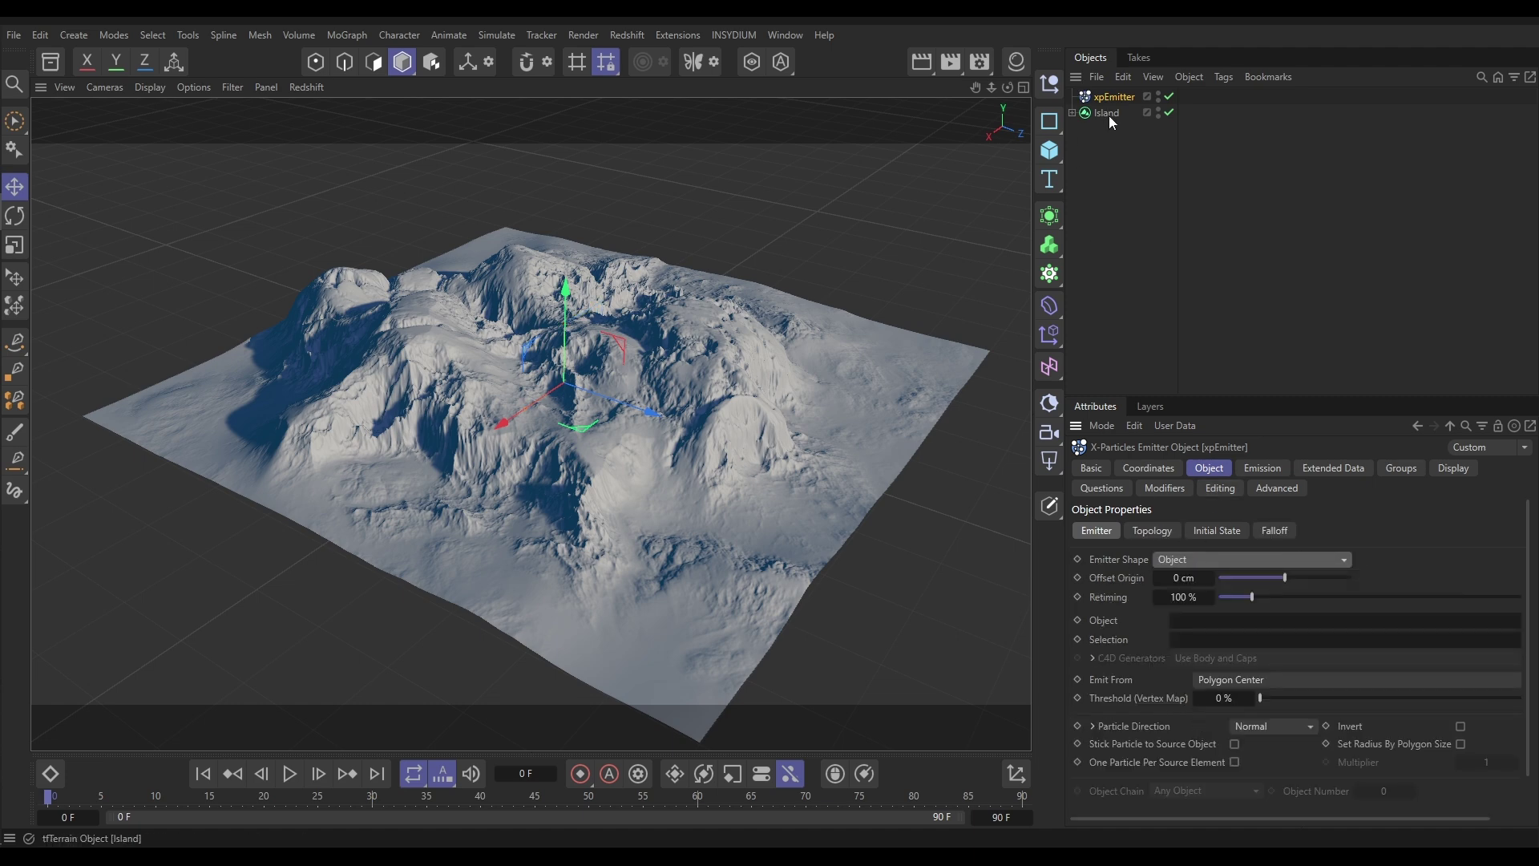
pyautogui.moveTo(1109, 113); pyautogui.dragTo(1194, 622)
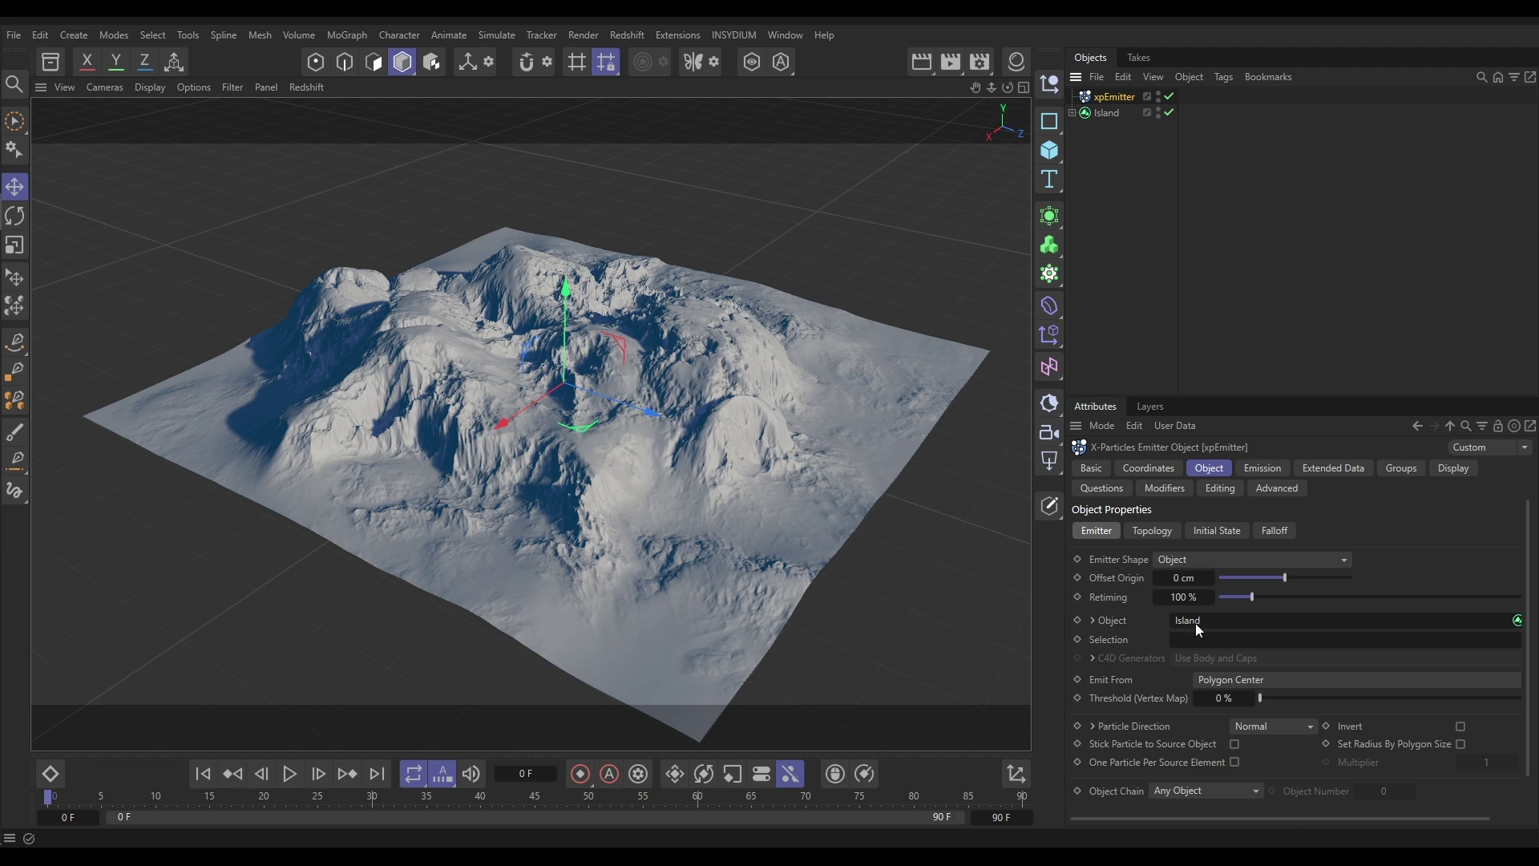
pyautogui.click(1220, 681)
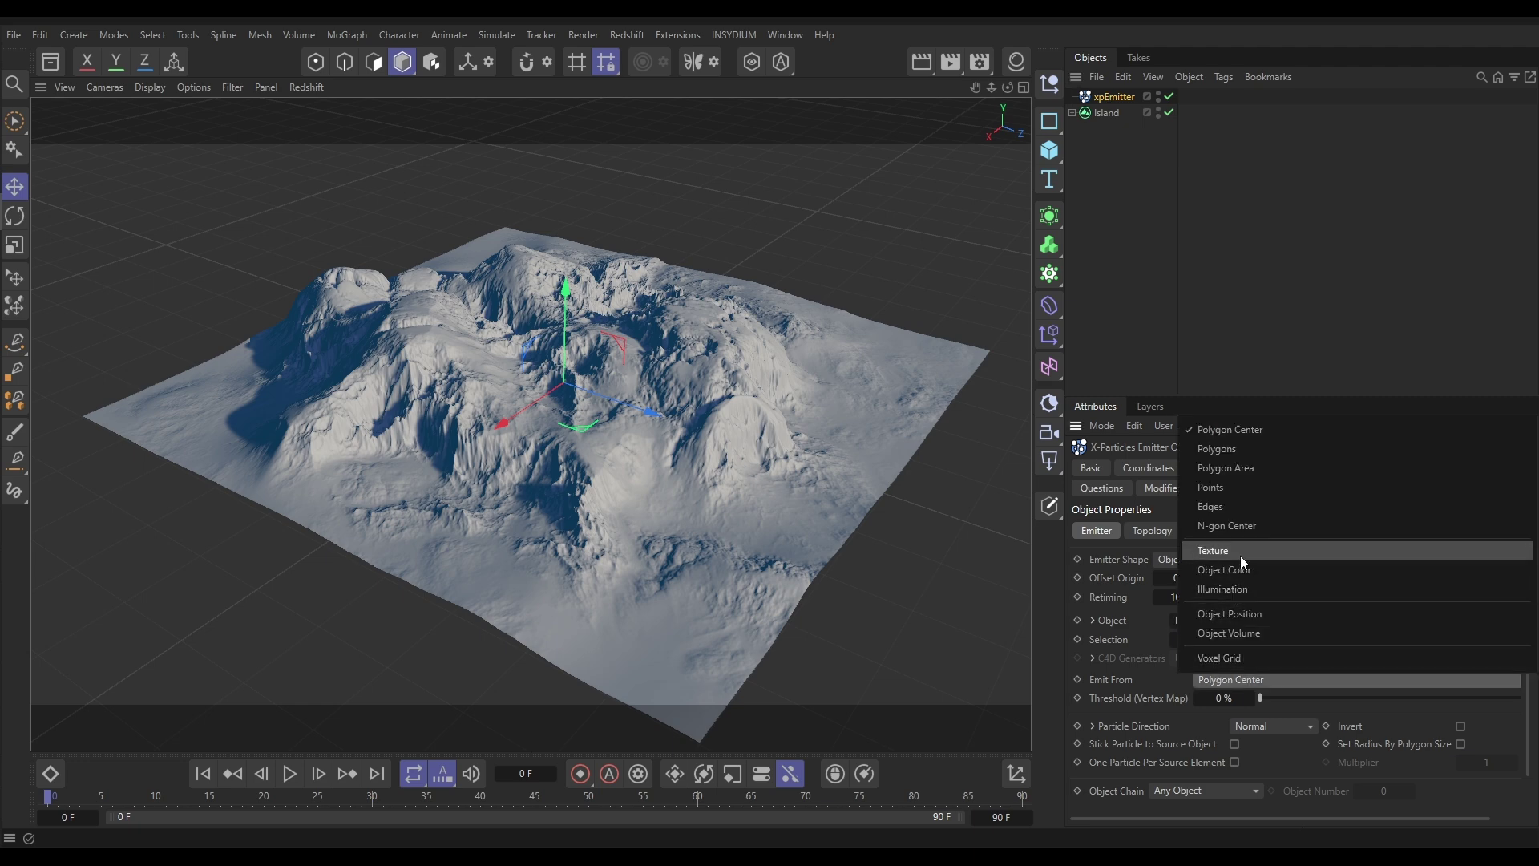
pyautogui.click(1239, 468)
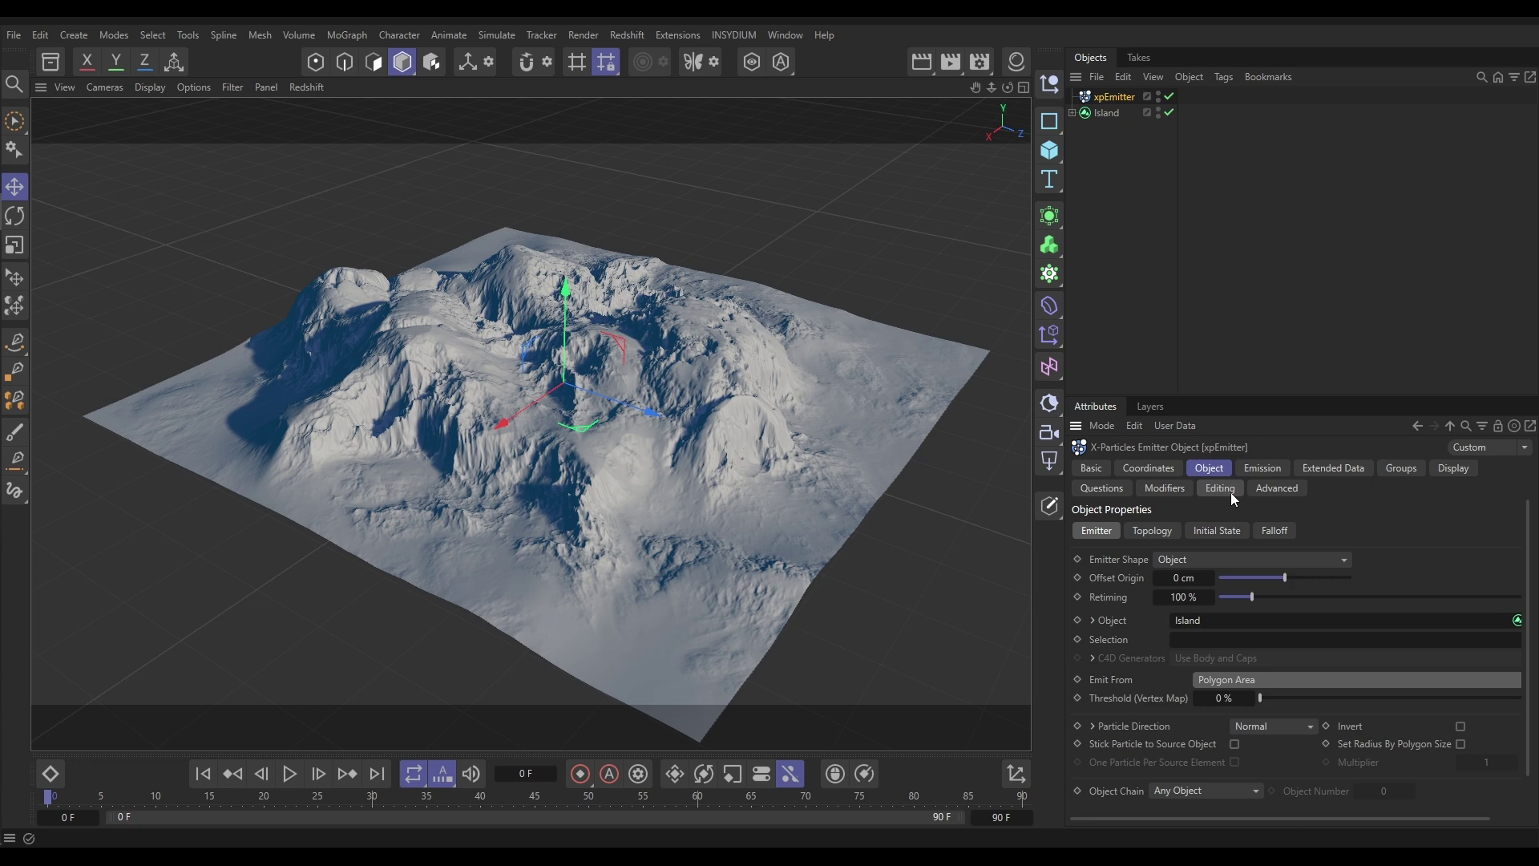
# In the Emission tab, set Speed to 0 cm and Mode to Simulate.
pyautogui.click(1259, 469)
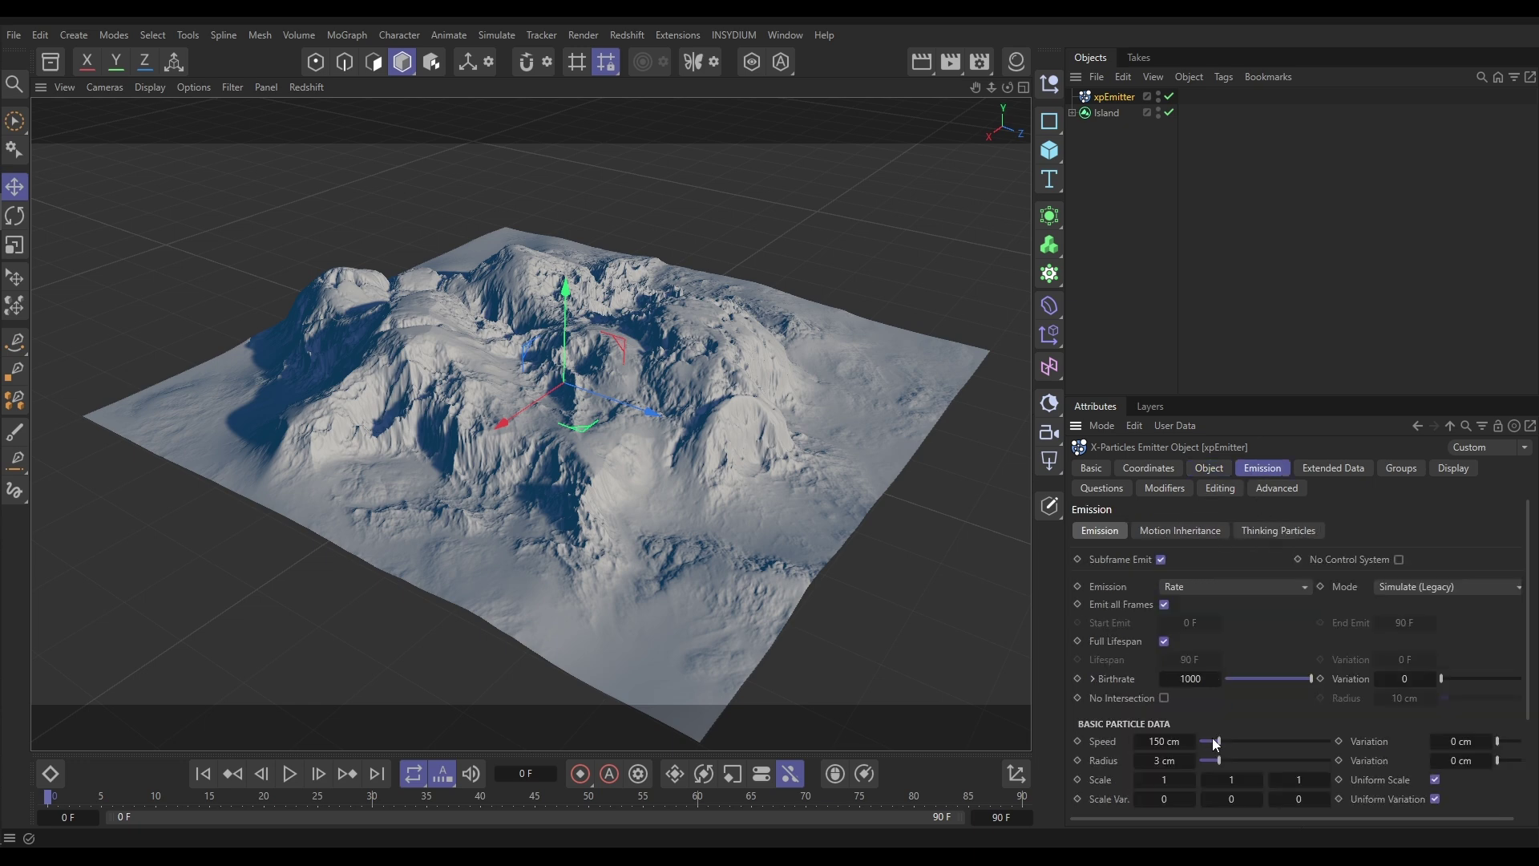
pyautogui.moveTo(1215, 741); pyautogui.dragTo(1200, 741)
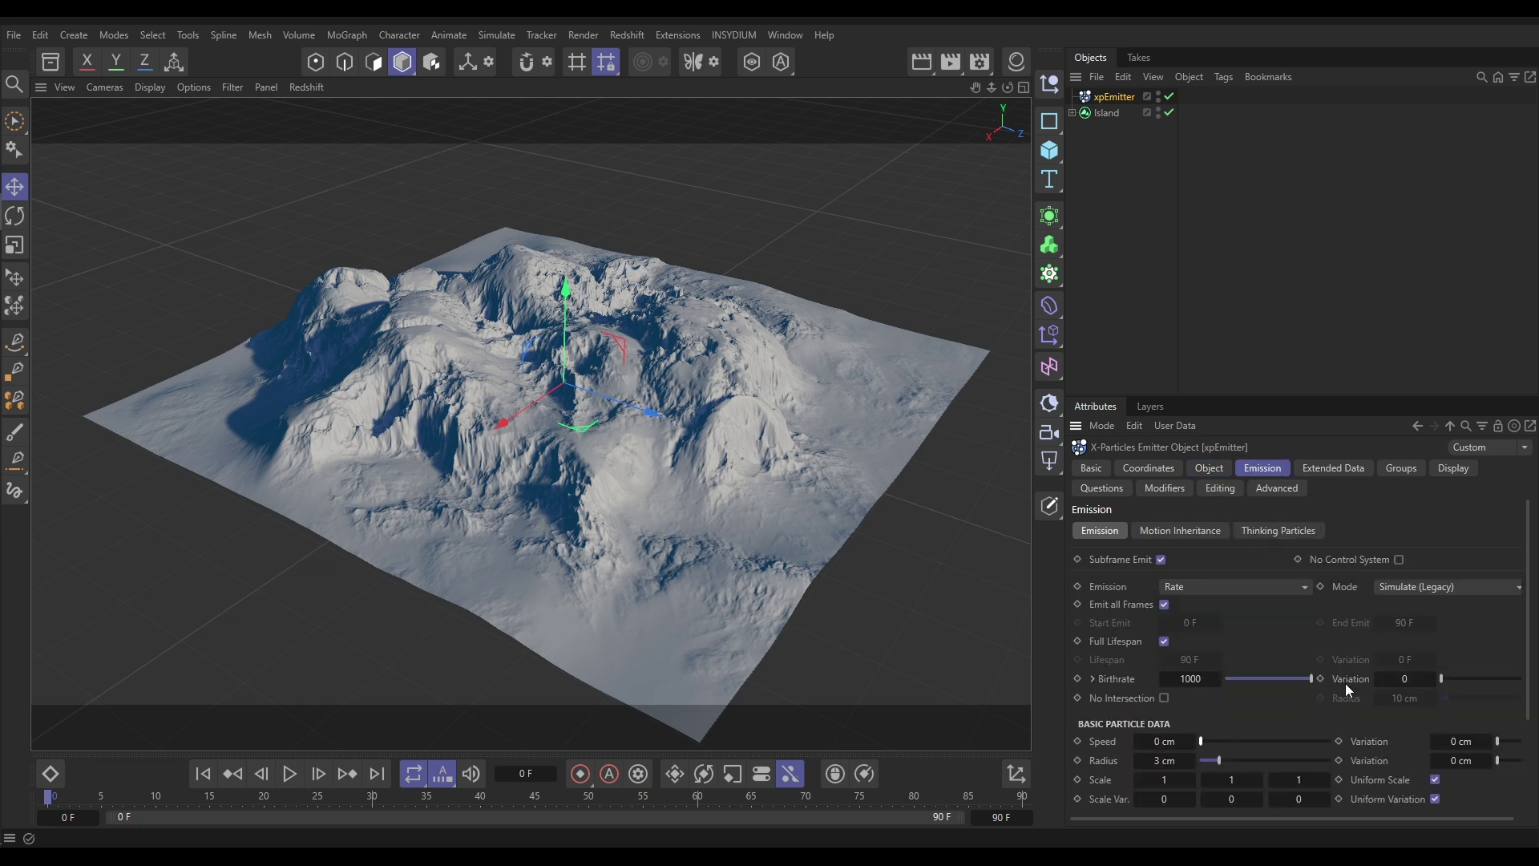
pyautogui.click(1395, 585)
pyautogui.click(1402, 608)
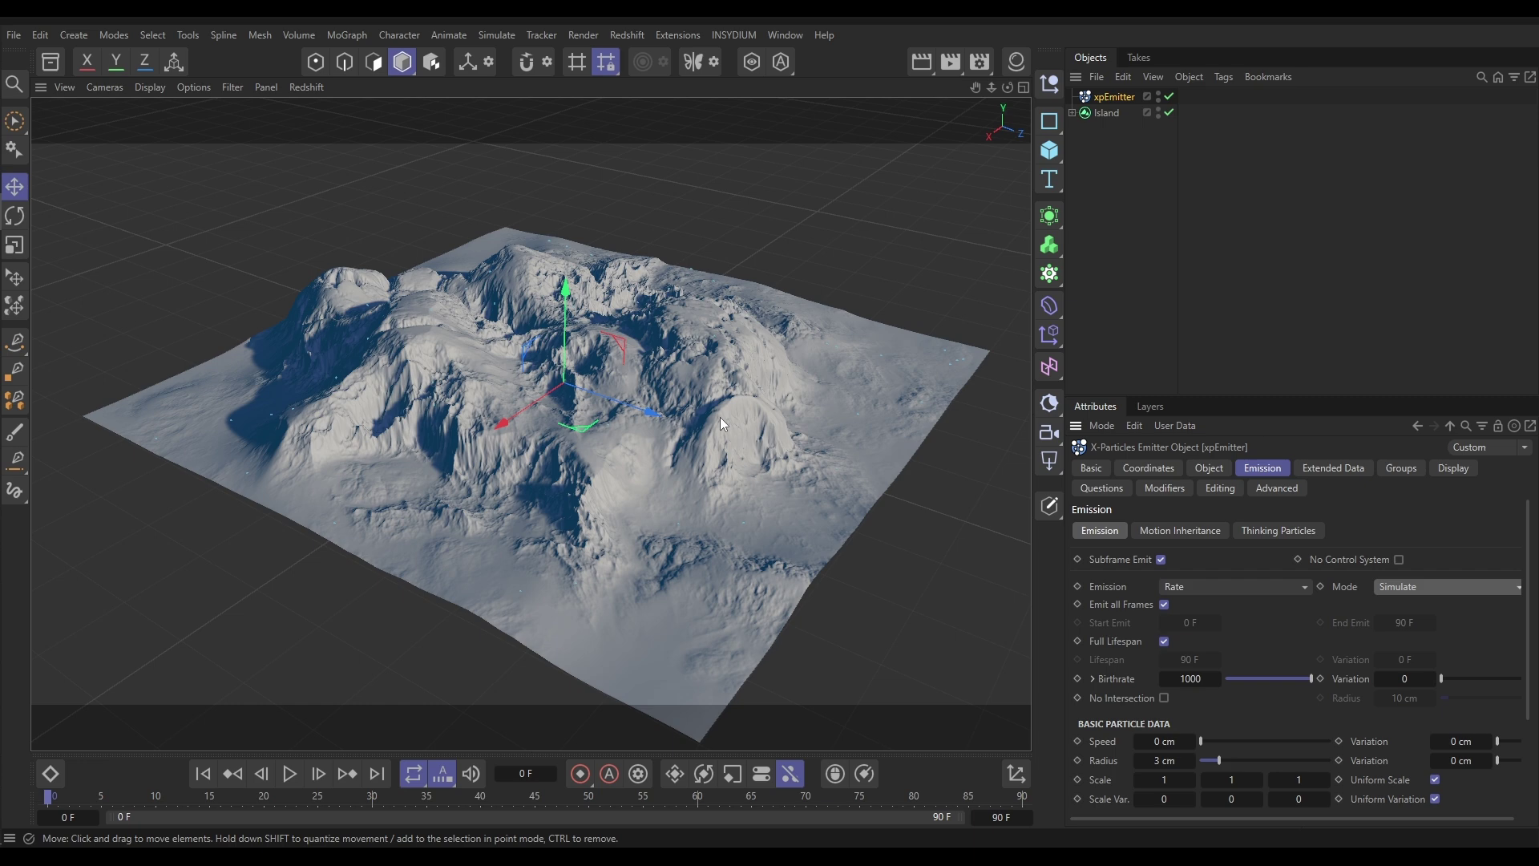
# Set the Island's Display Color to Custom and pick black in the Color Chooser.
pyautogui.click(1107, 113)
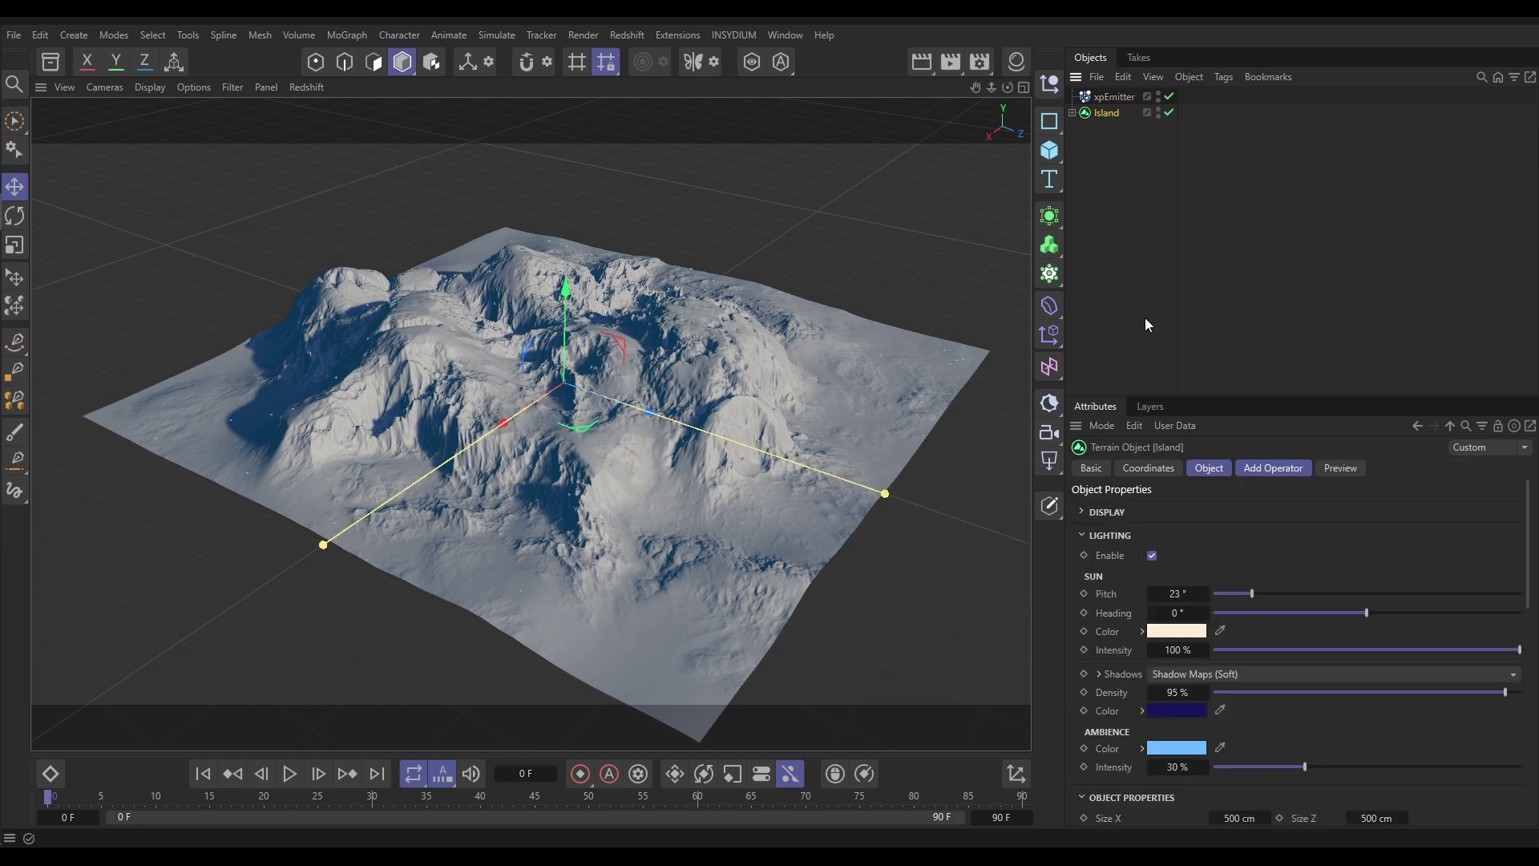
pyautogui.click(1091, 468)
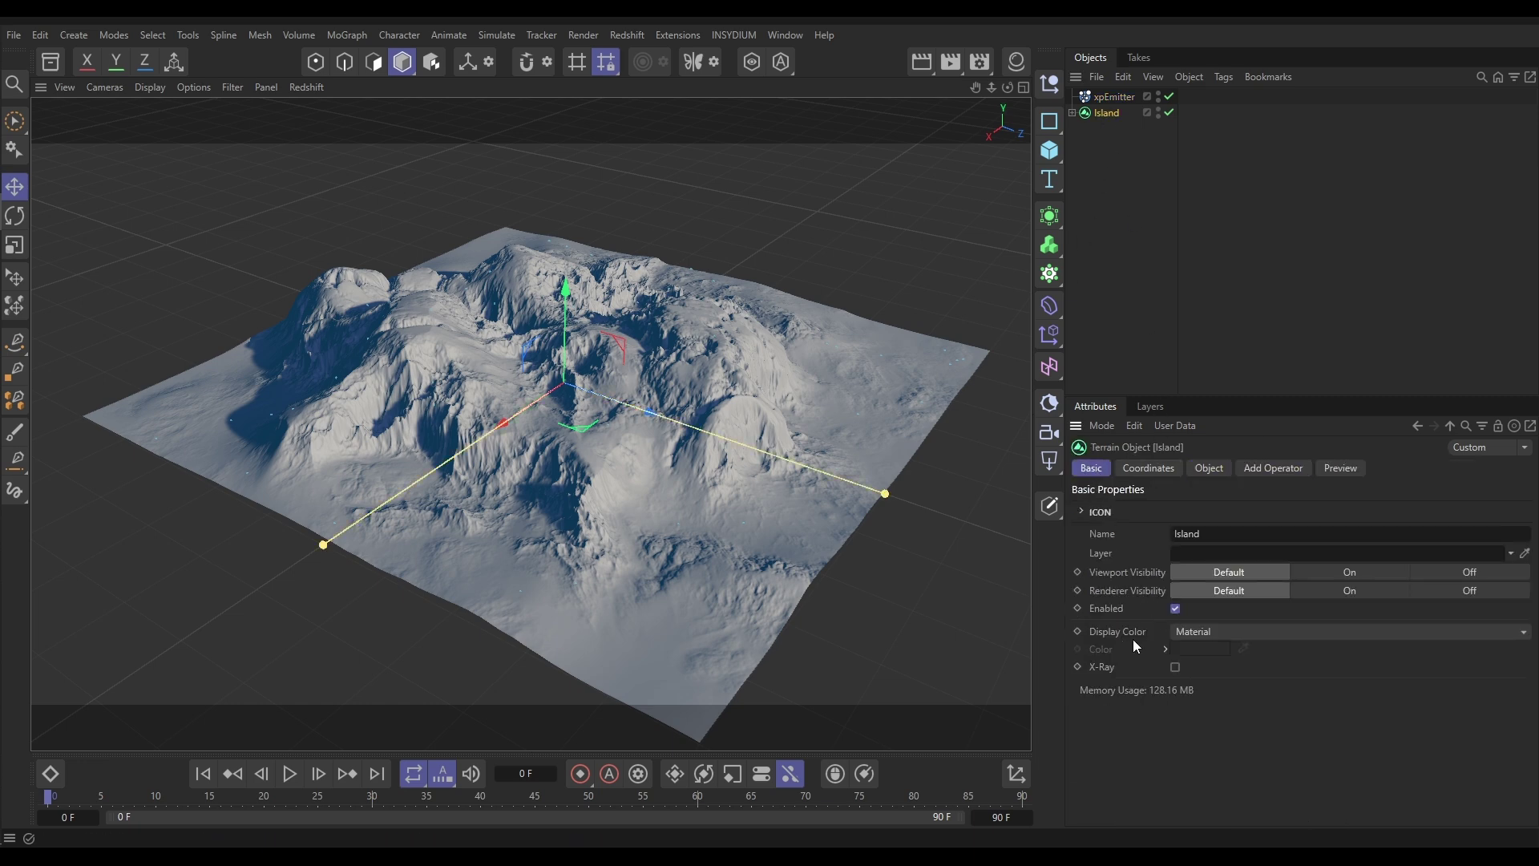
pyautogui.click(1196, 633)
pyautogui.click(1213, 713)
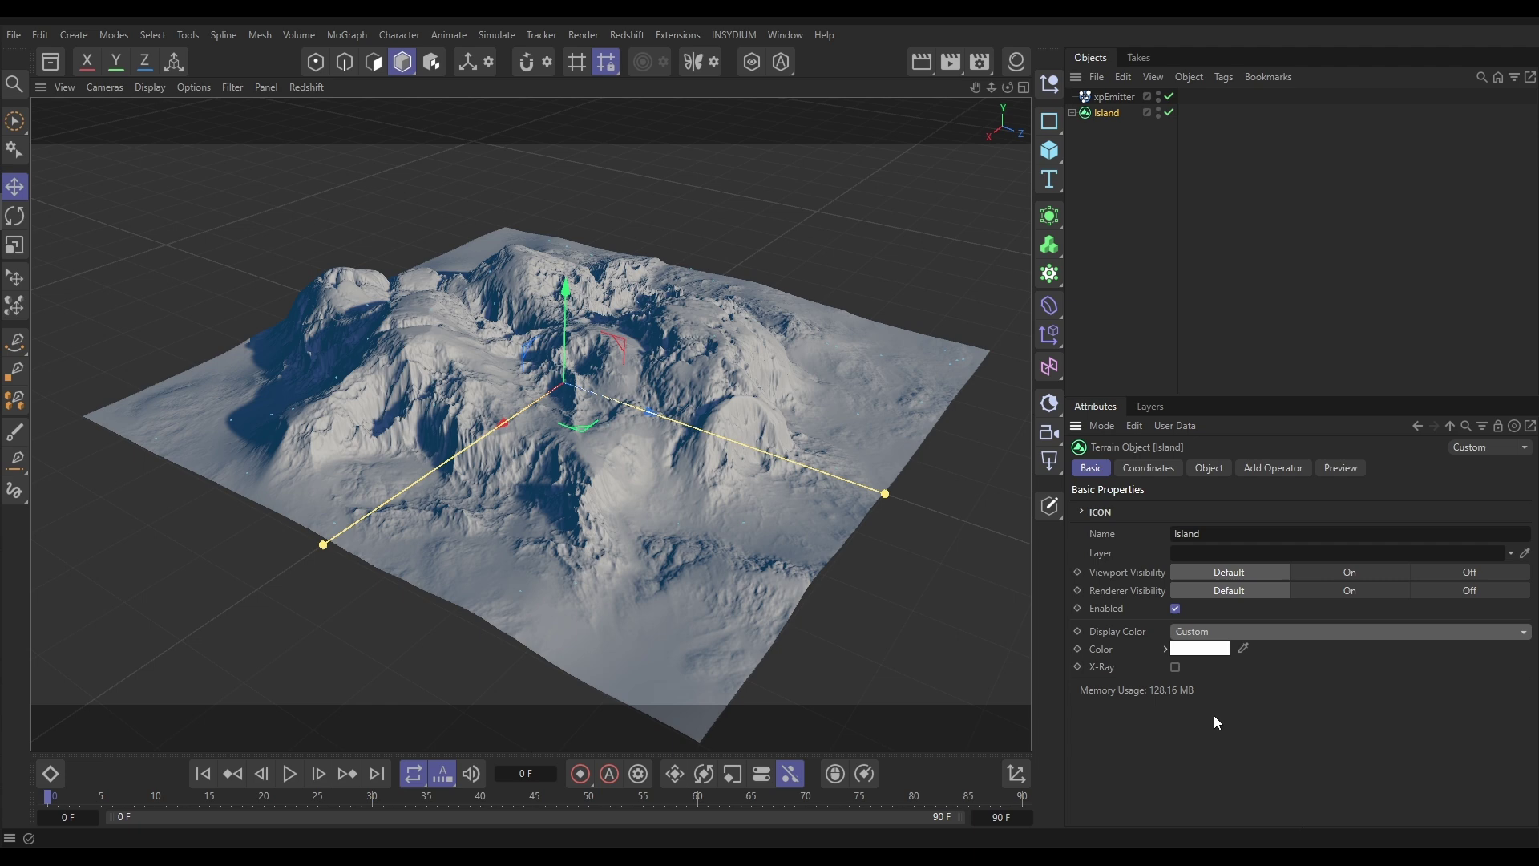
pyautogui.click(1200, 648)
pyautogui.moveTo(1123, 735); pyautogui.dragTo(989, 833)
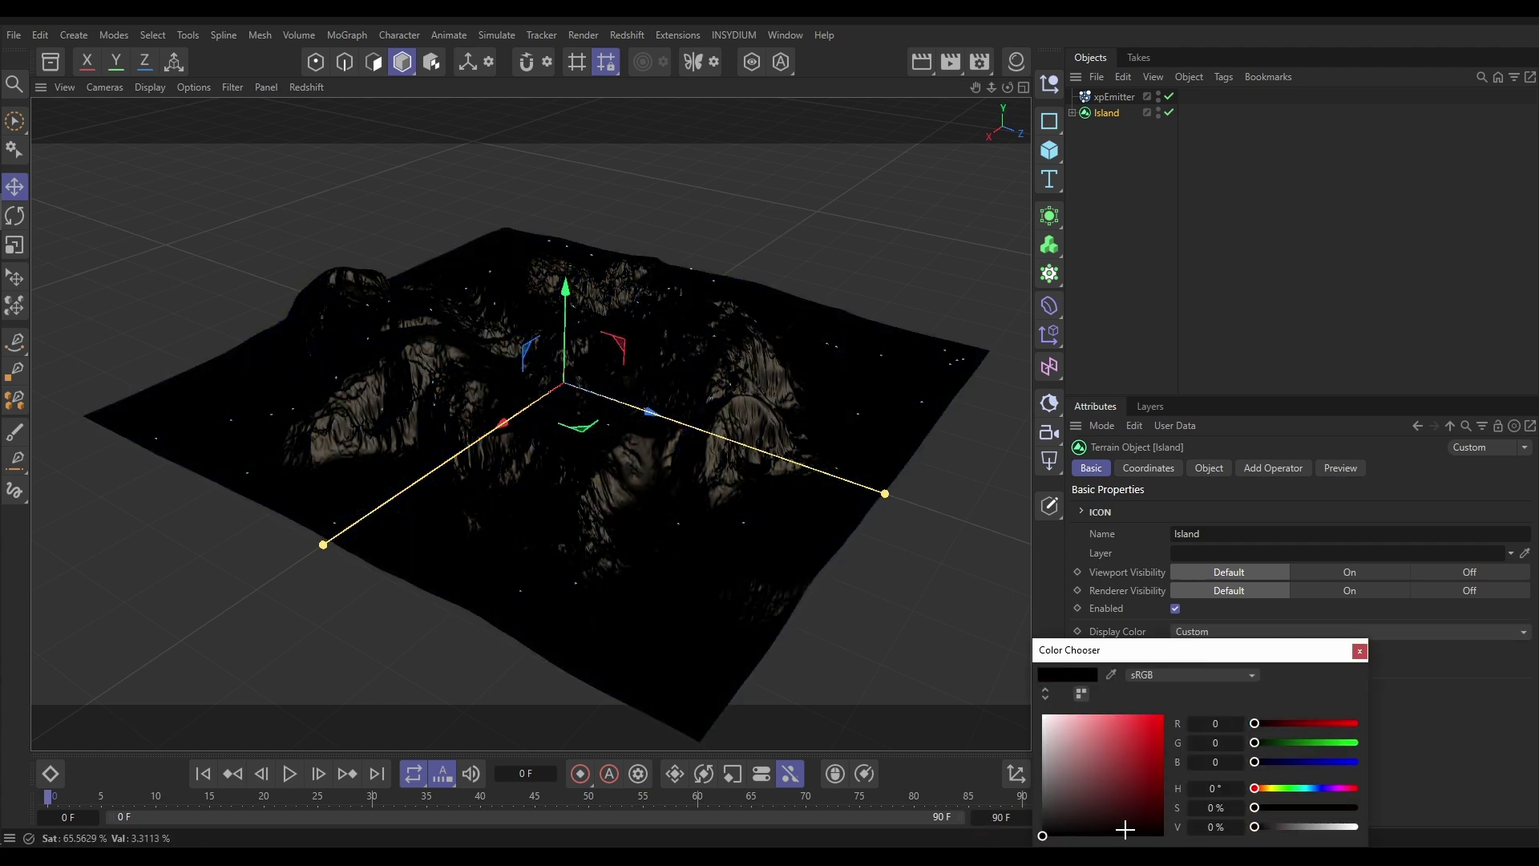
pyautogui.click(1360, 651)
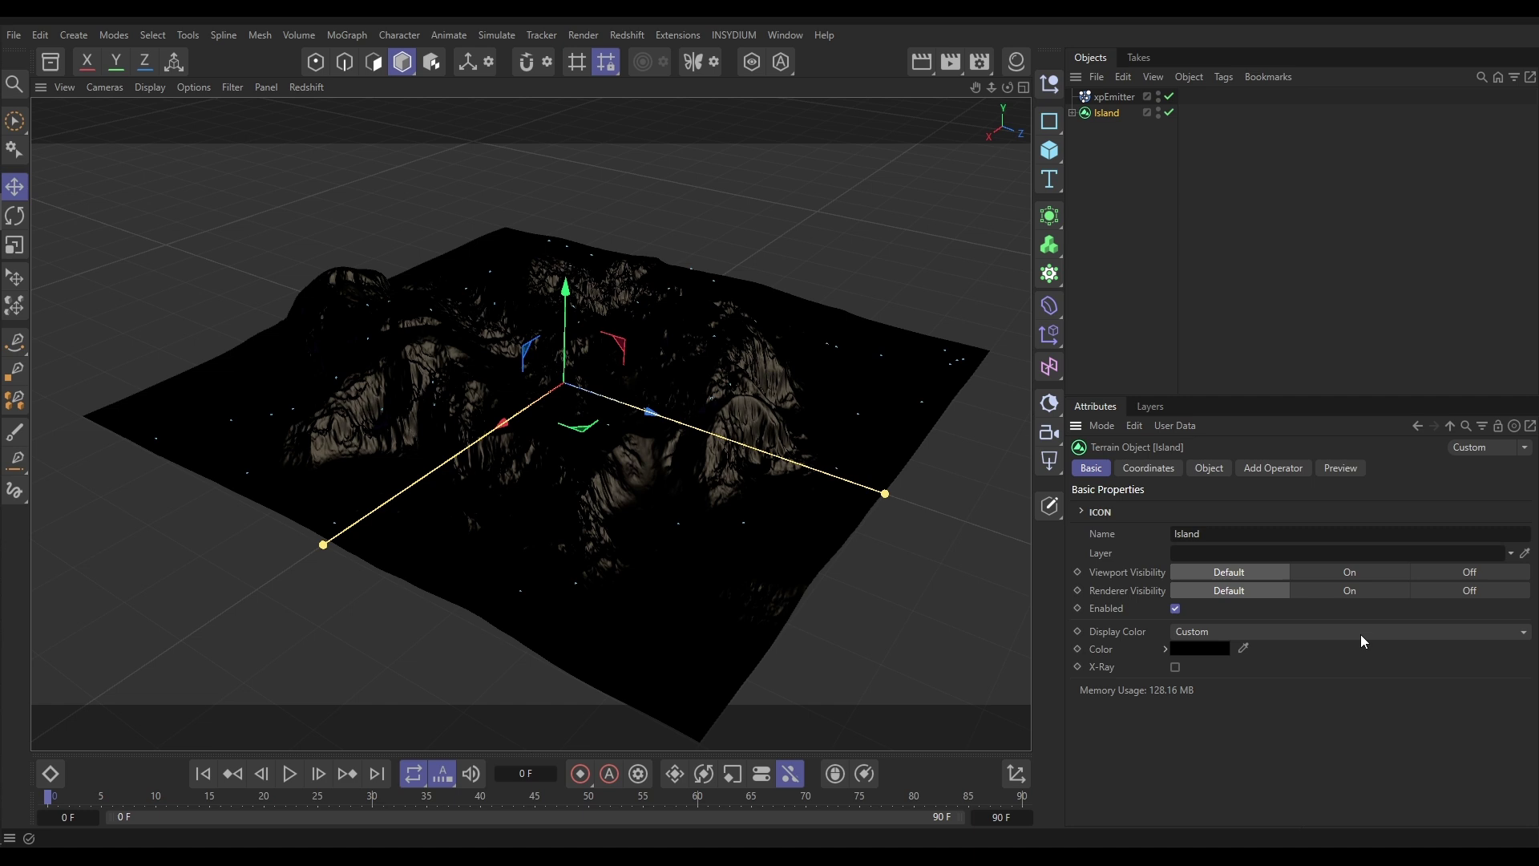
# Set the xpEmitter's Emission to Shot with a Shot Count of 100000, then view the covered terrain.
pyautogui.click(1114, 97)
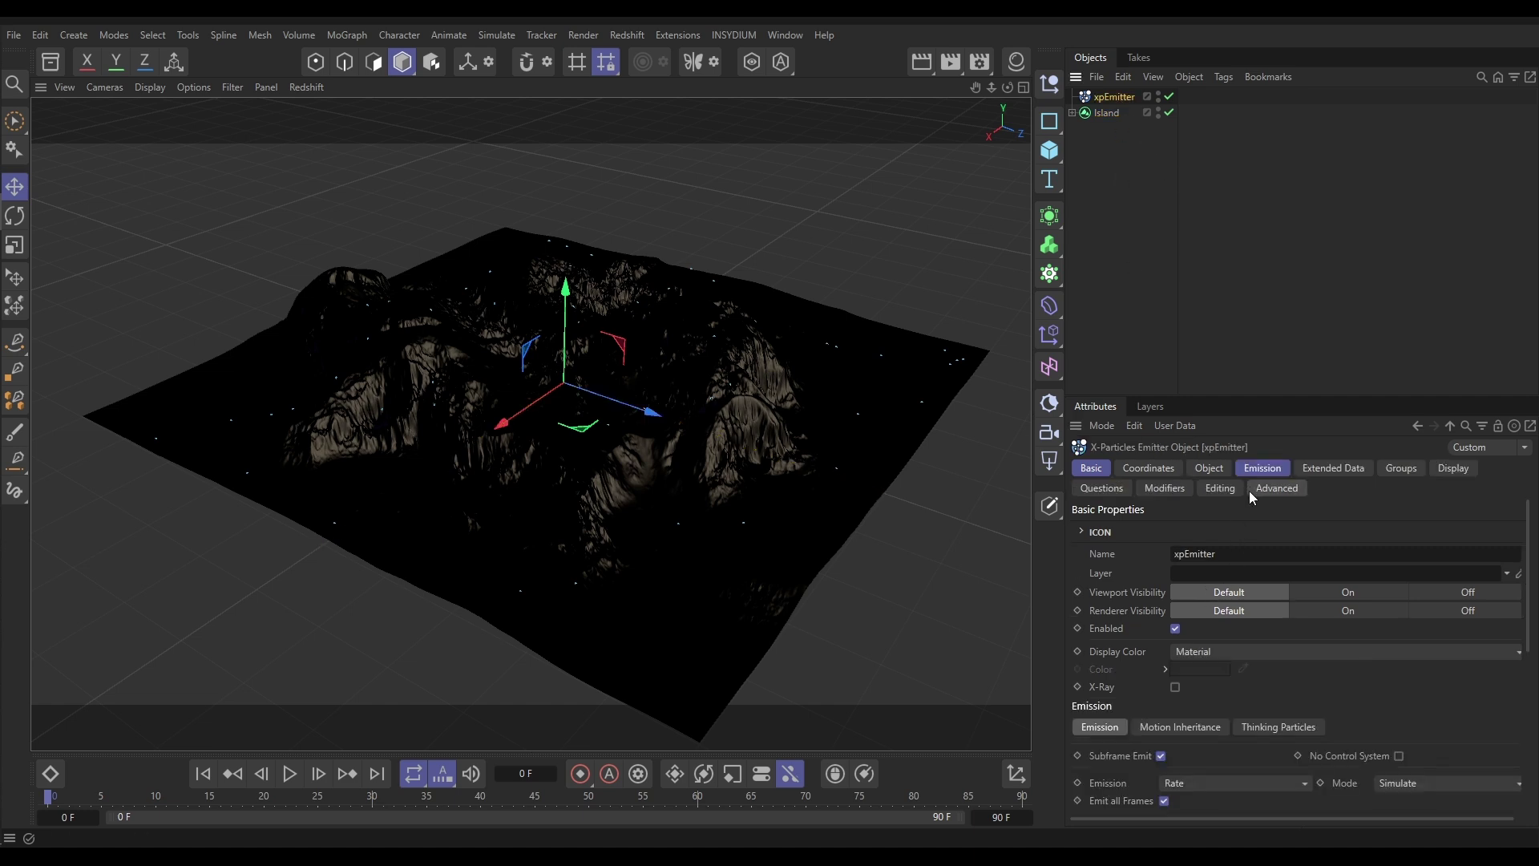
pyautogui.click(1256, 467)
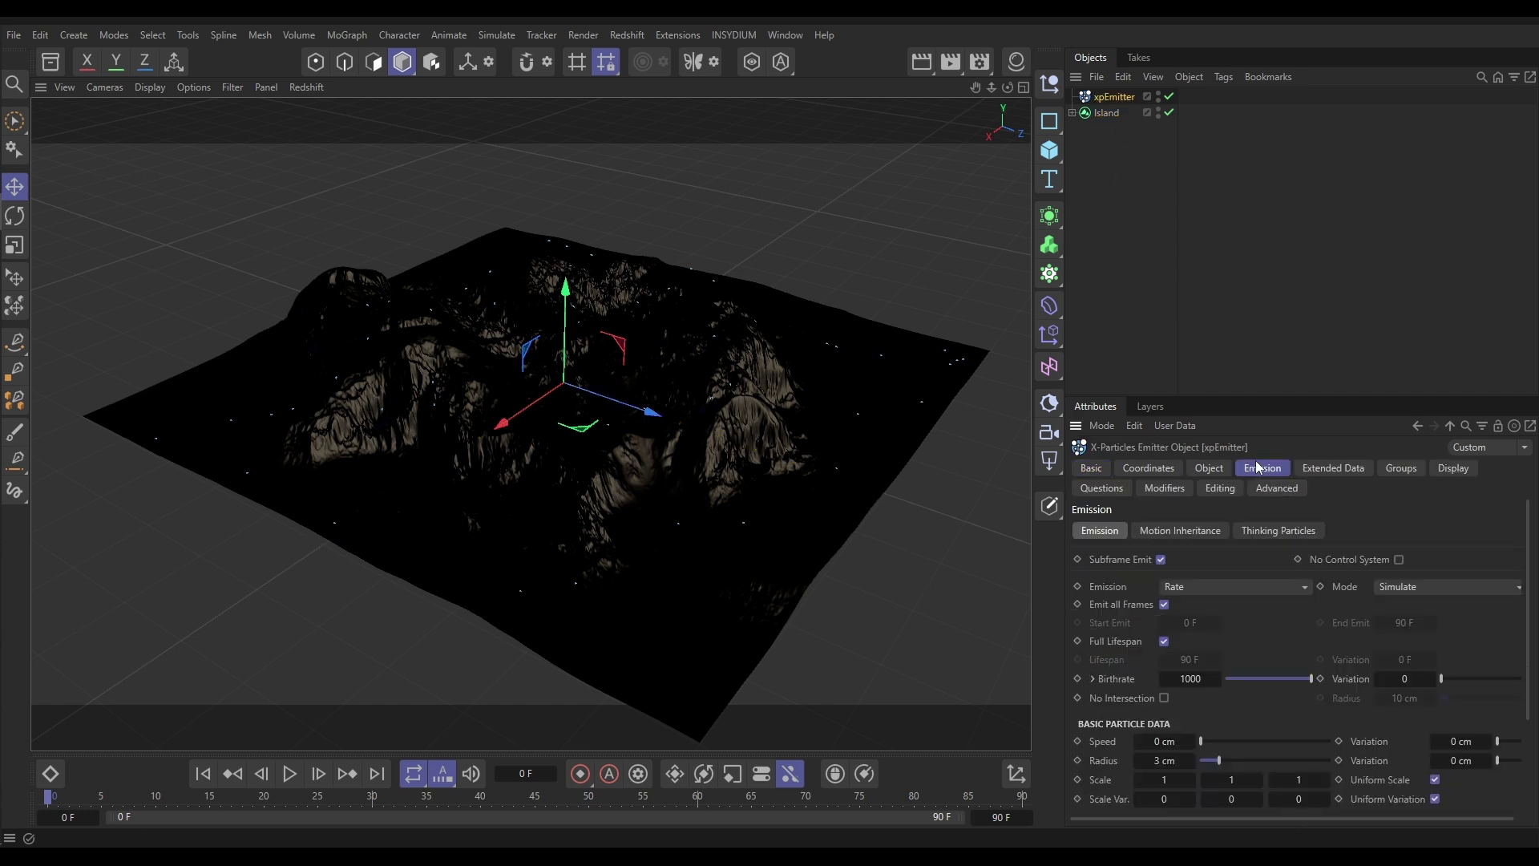
pyautogui.click(1194, 588)
pyautogui.click(1204, 638)
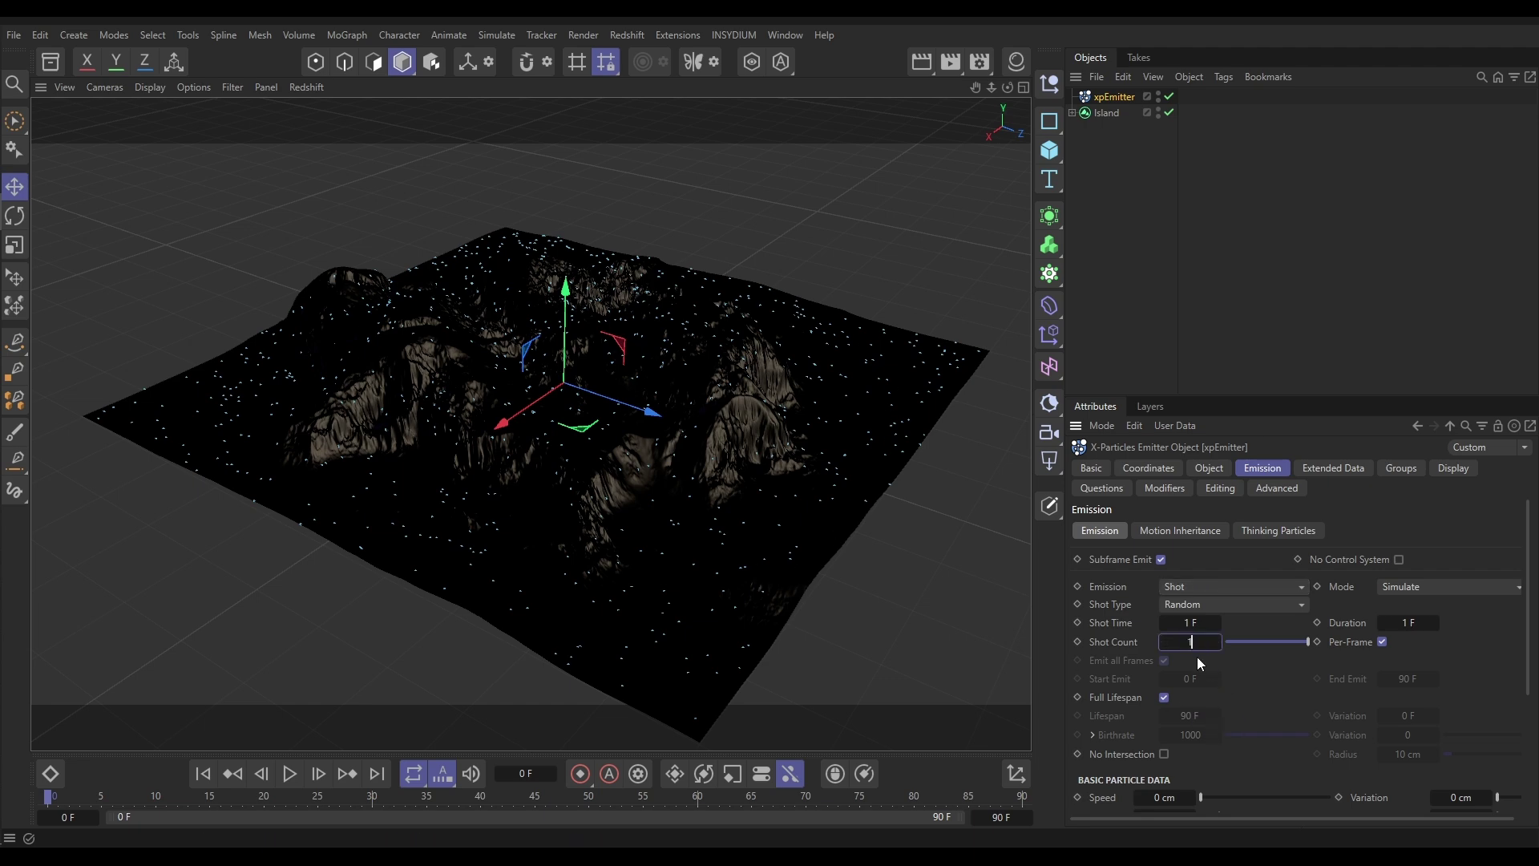
pyautogui.write('00000')
pyautogui.press('Return')
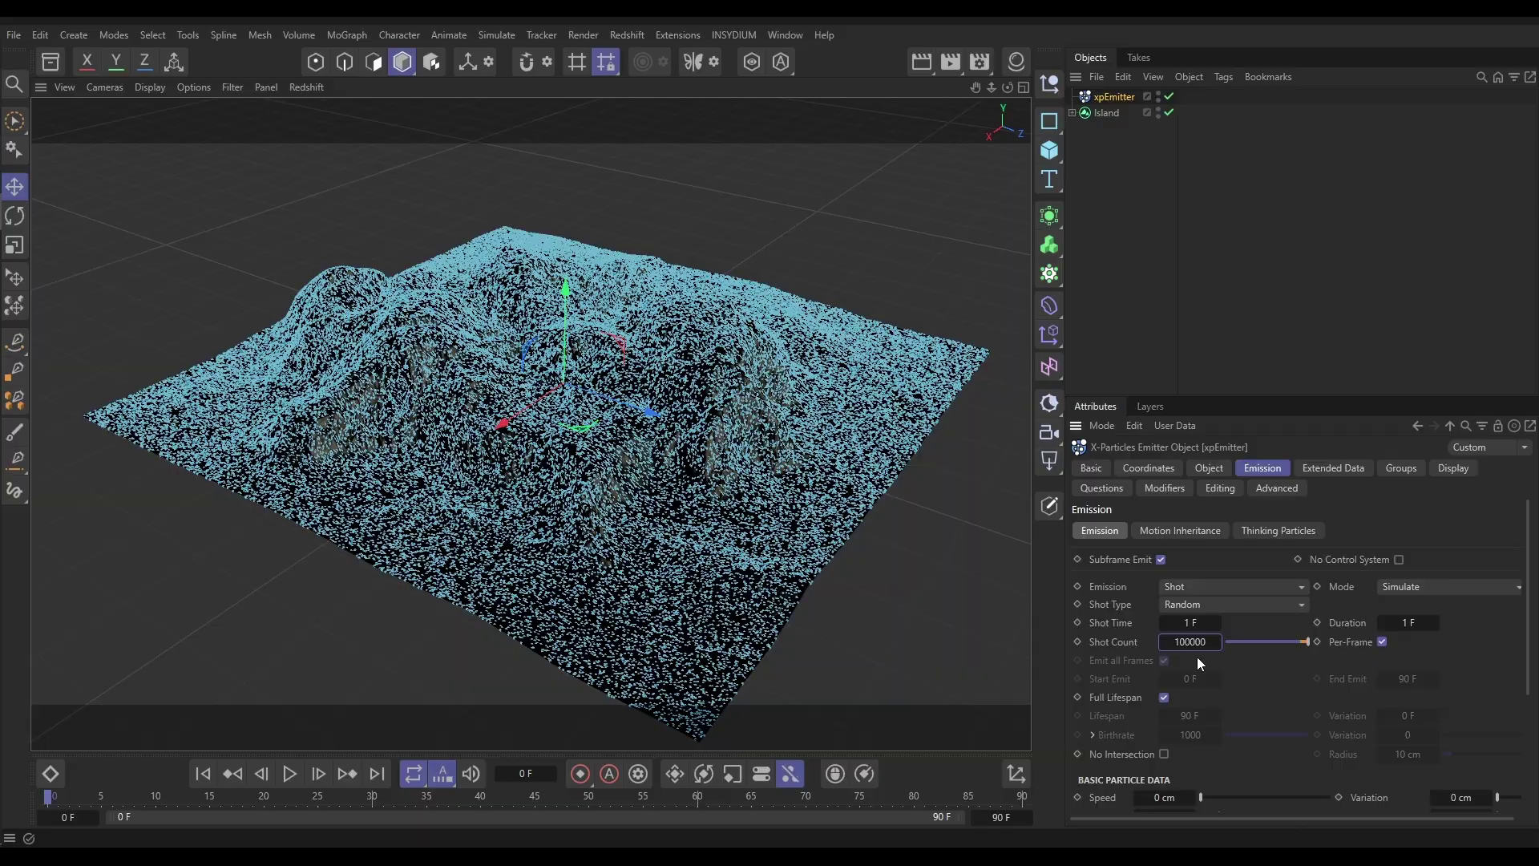
pyautogui.click(1118, 156)
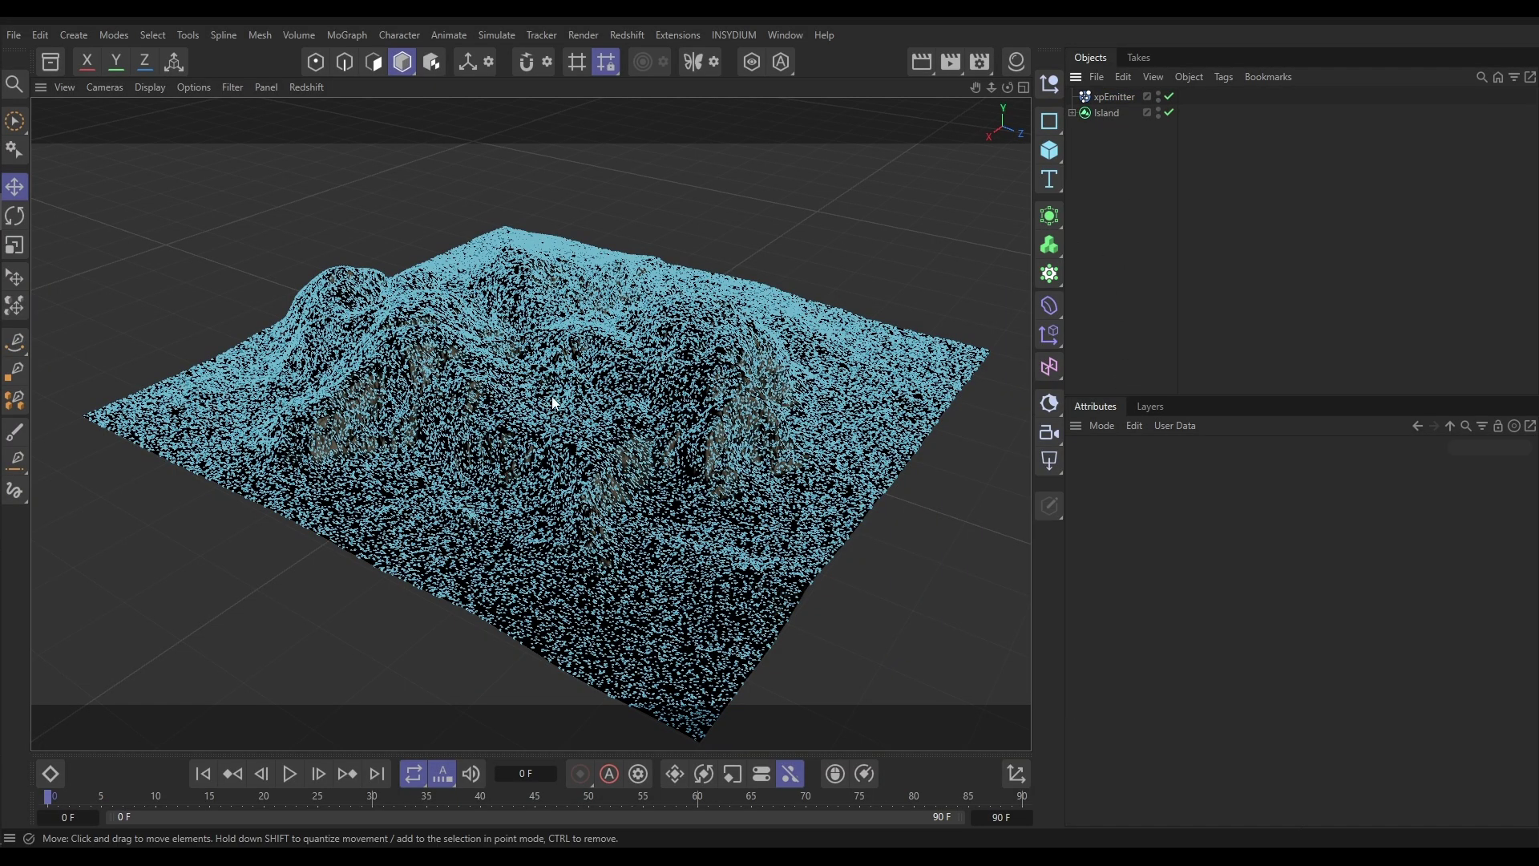
pyautogui.moveTo(555, 388)
pyautogui.keyDown('alt'); pyautogui.mouseDown()
pyautogui.moveTo(574, 481)
pyautogui.moveTo(705, 344)
pyautogui.moveTo(773, 303)
pyautogui.moveTo(596, 344)
pyautogui.moveTo(568, 387)
pyautogui.mouseUp(); pyautogui.keyUp('alt')
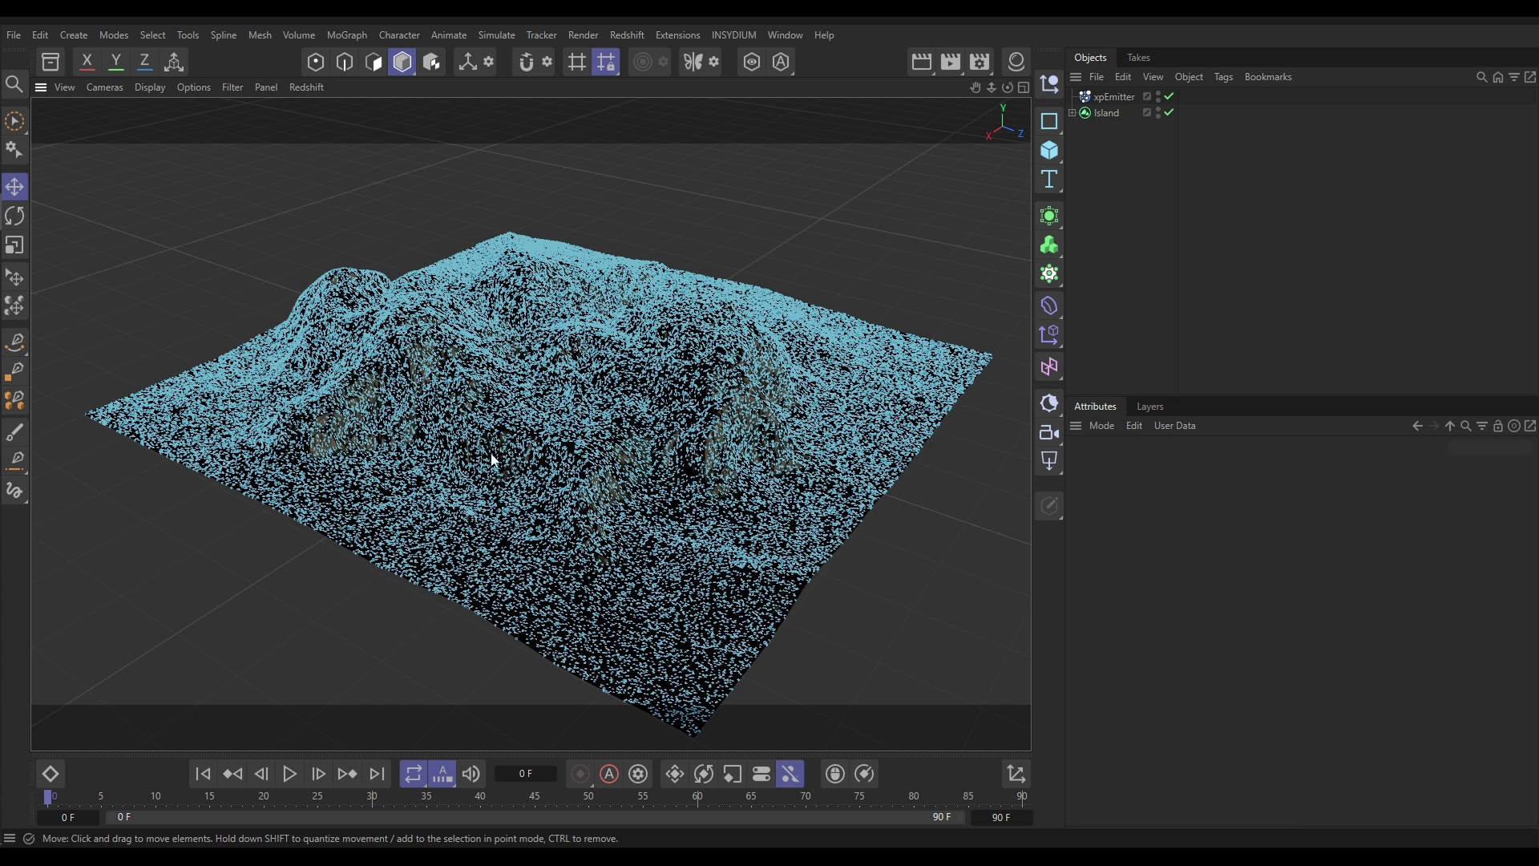
# In the xpEmitter's Object > Topology settings, enable Use Height with Max Height 90 cm.
pyautogui.click(1114, 97)
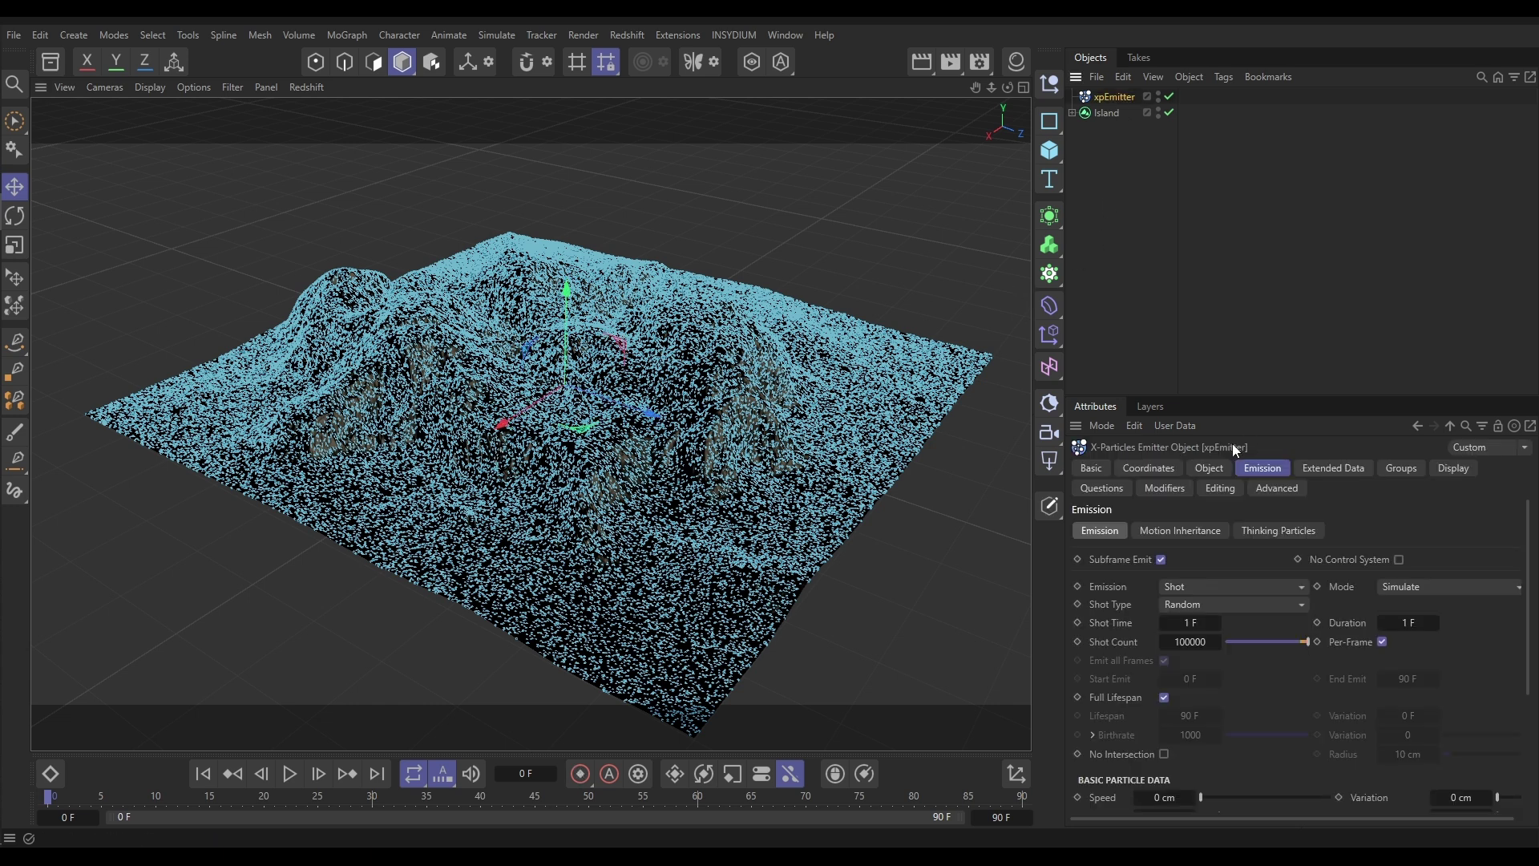
pyautogui.click(1218, 468)
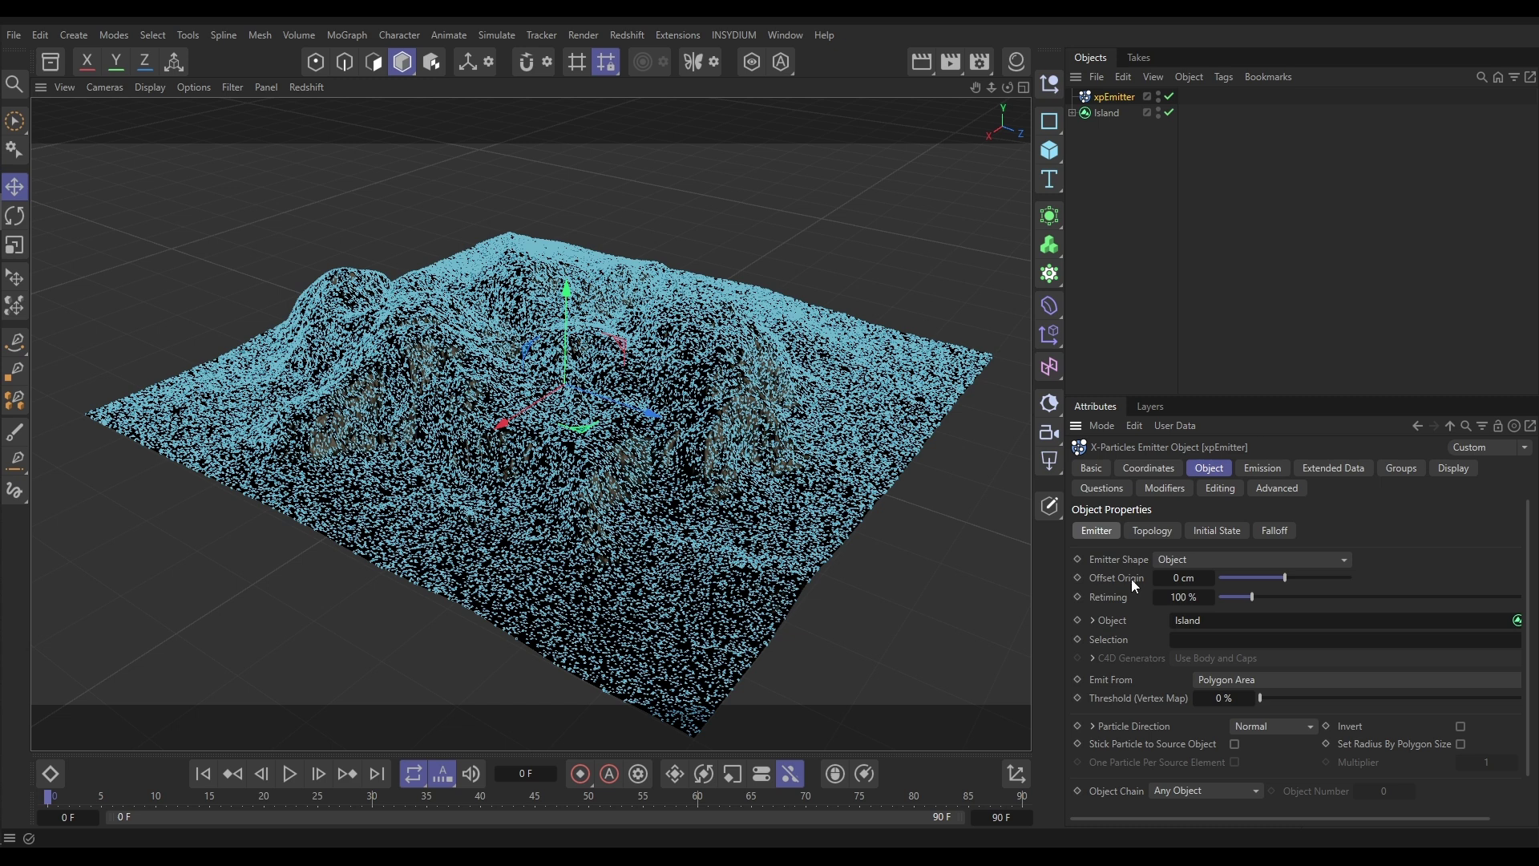
pyautogui.click(1155, 532)
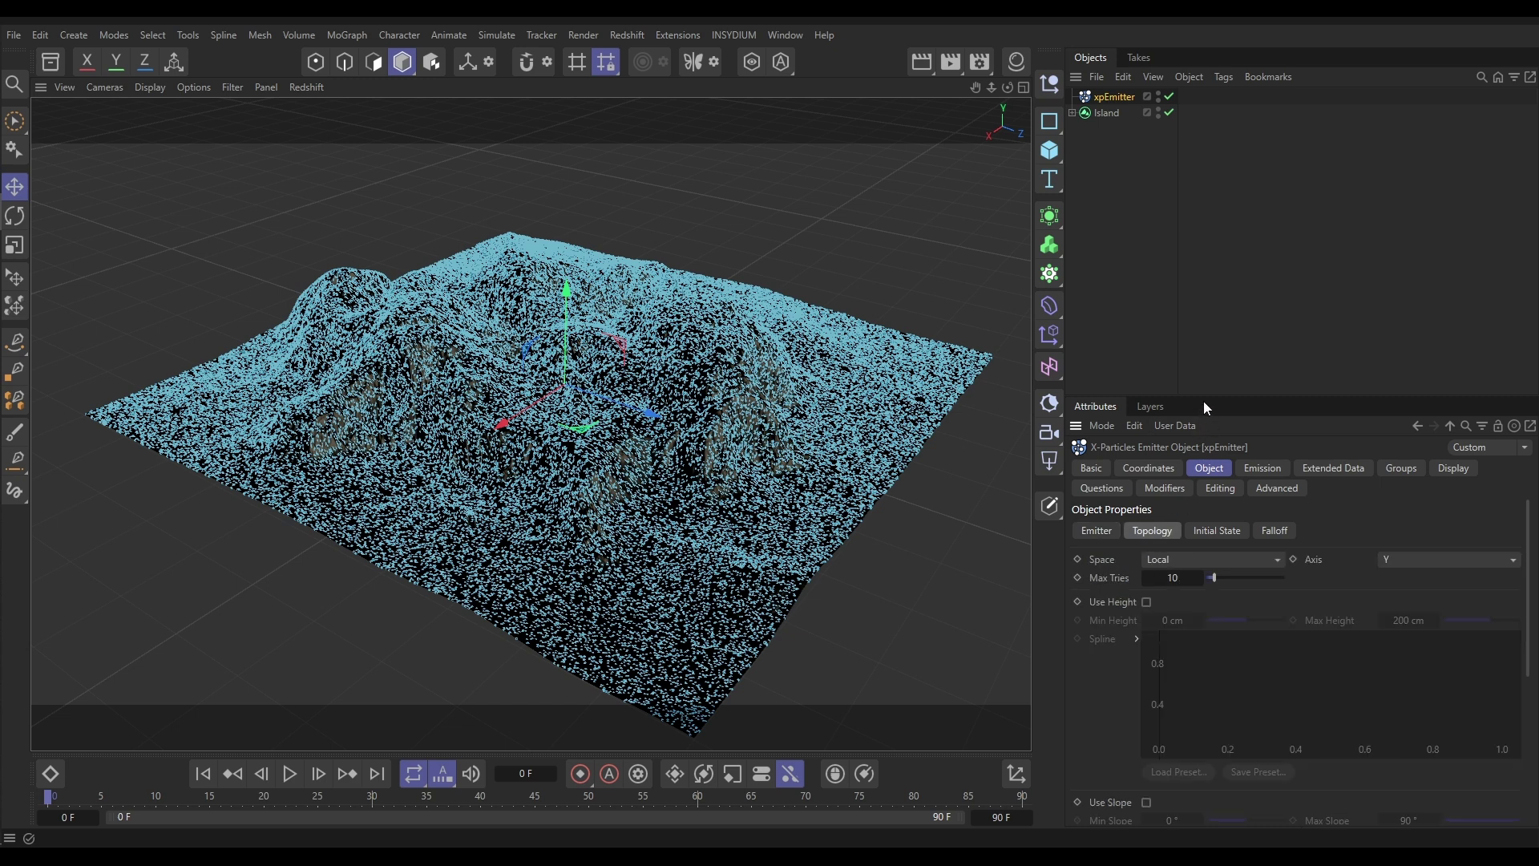
pyautogui.moveTo(1203, 395); pyautogui.dragTo(1204, 217)
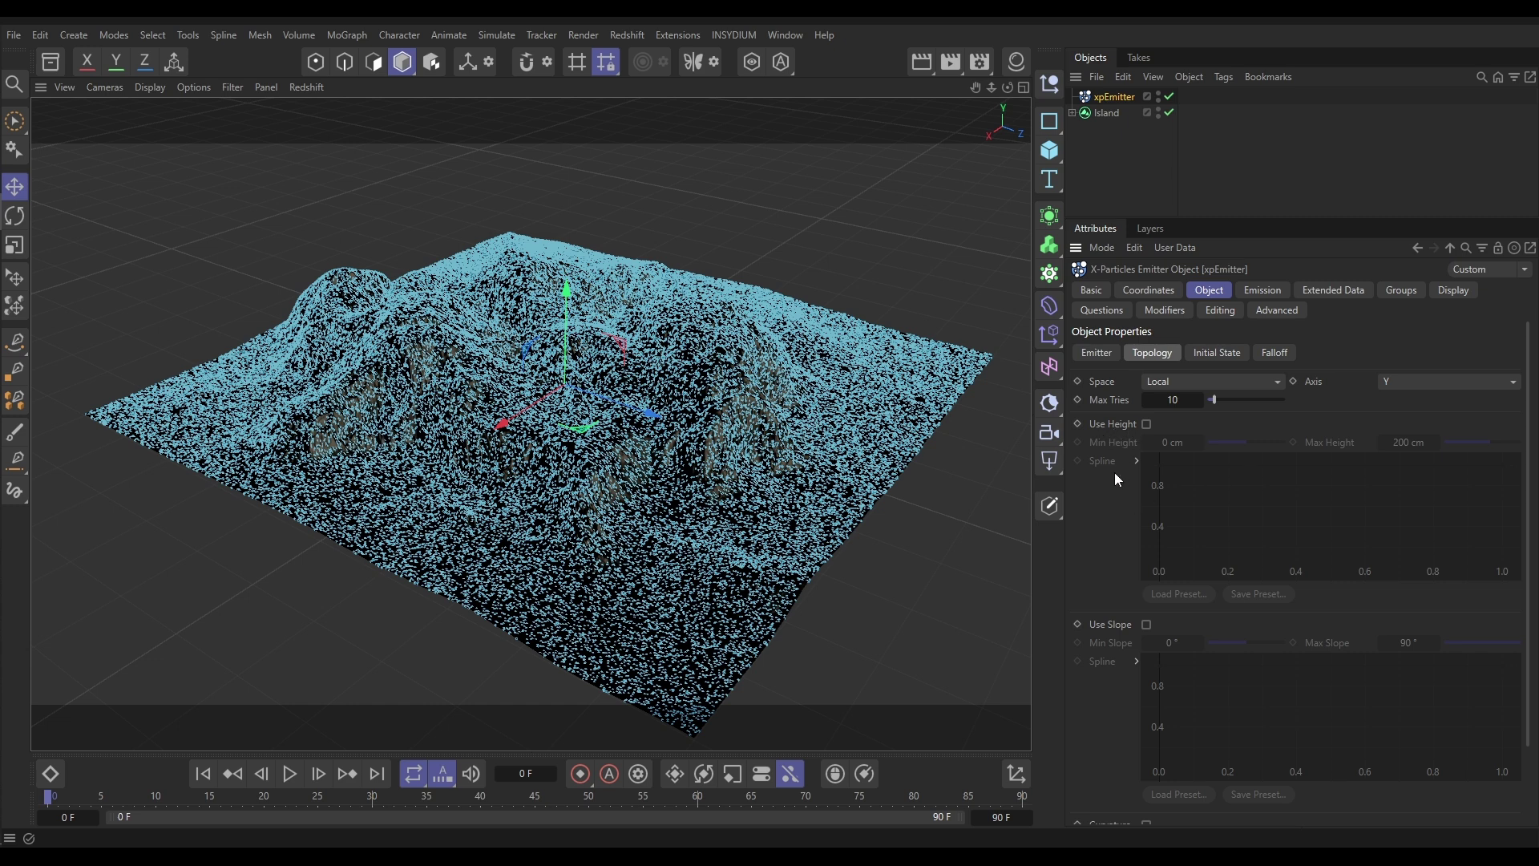
pyautogui.click(1147, 424)
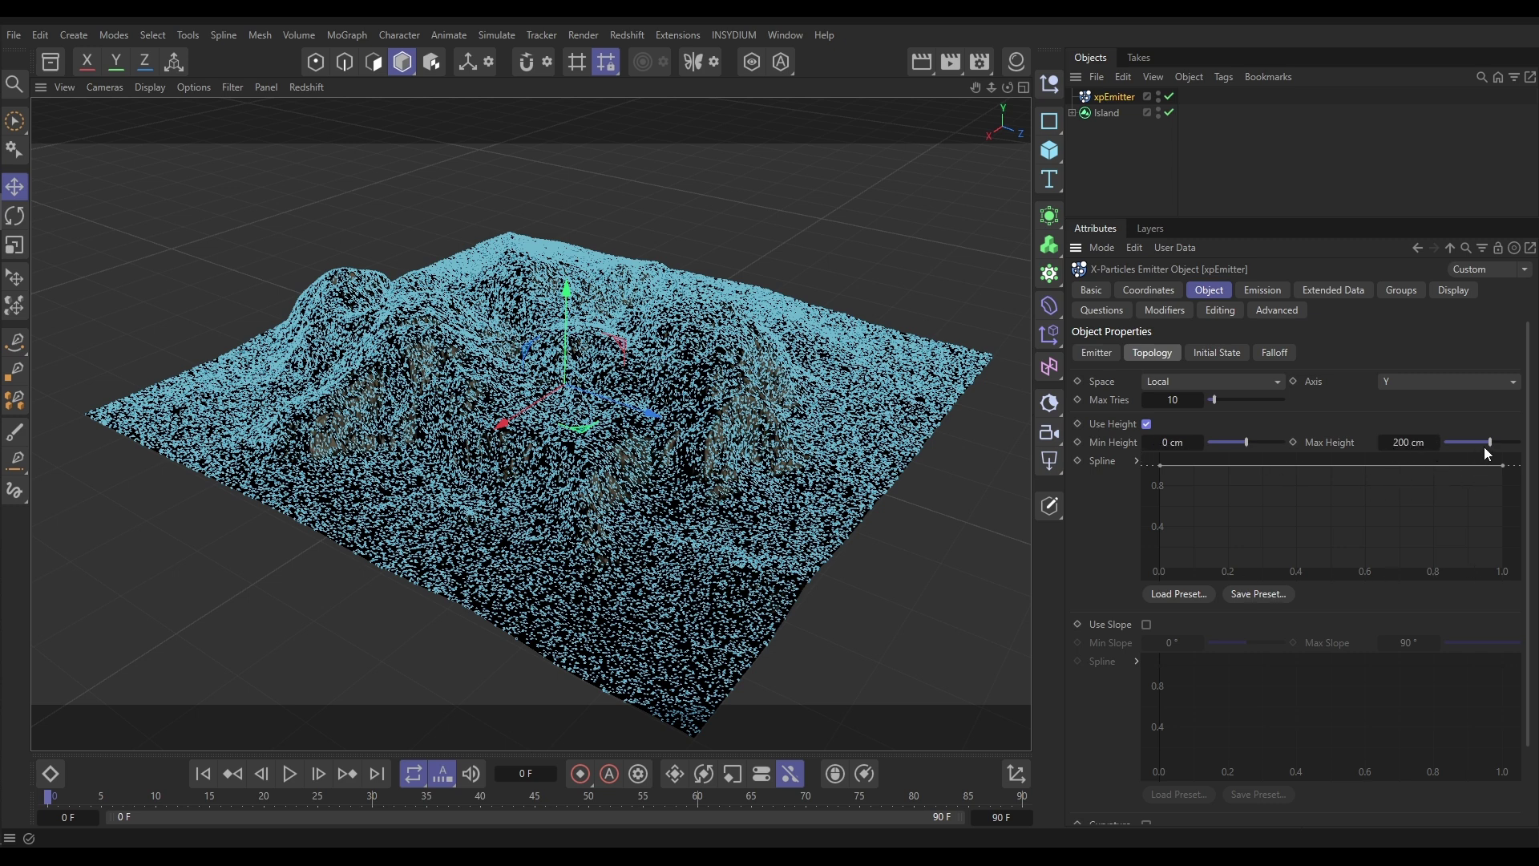
pyautogui.moveTo(1404, 444); pyautogui.dragTo(1278, 447)
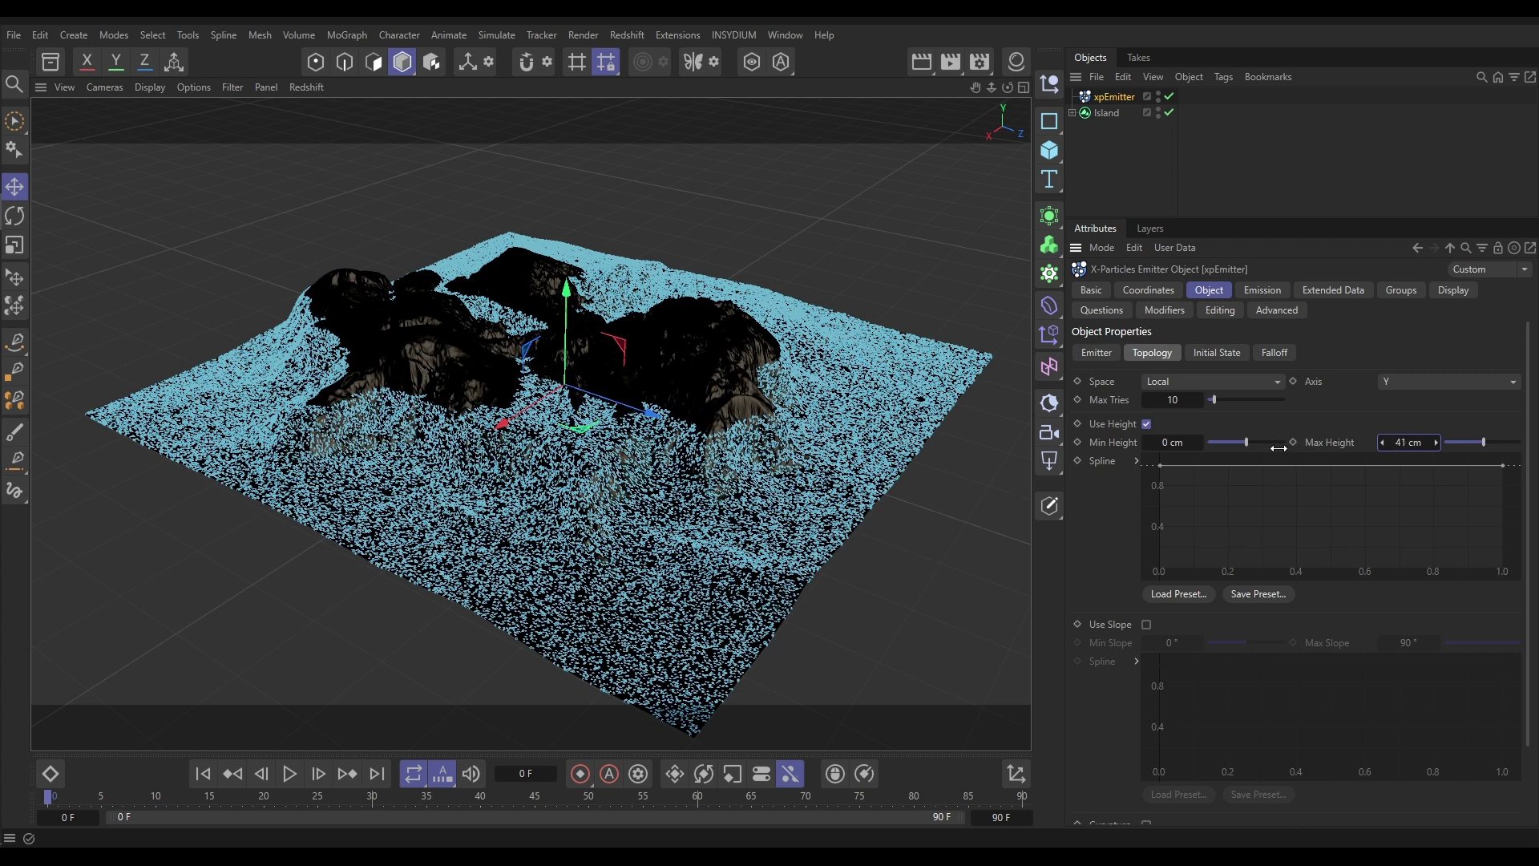
pyautogui.moveTo(1283, 448); pyautogui.dragTo(1324, 461)
pyautogui.click(1402, 442)
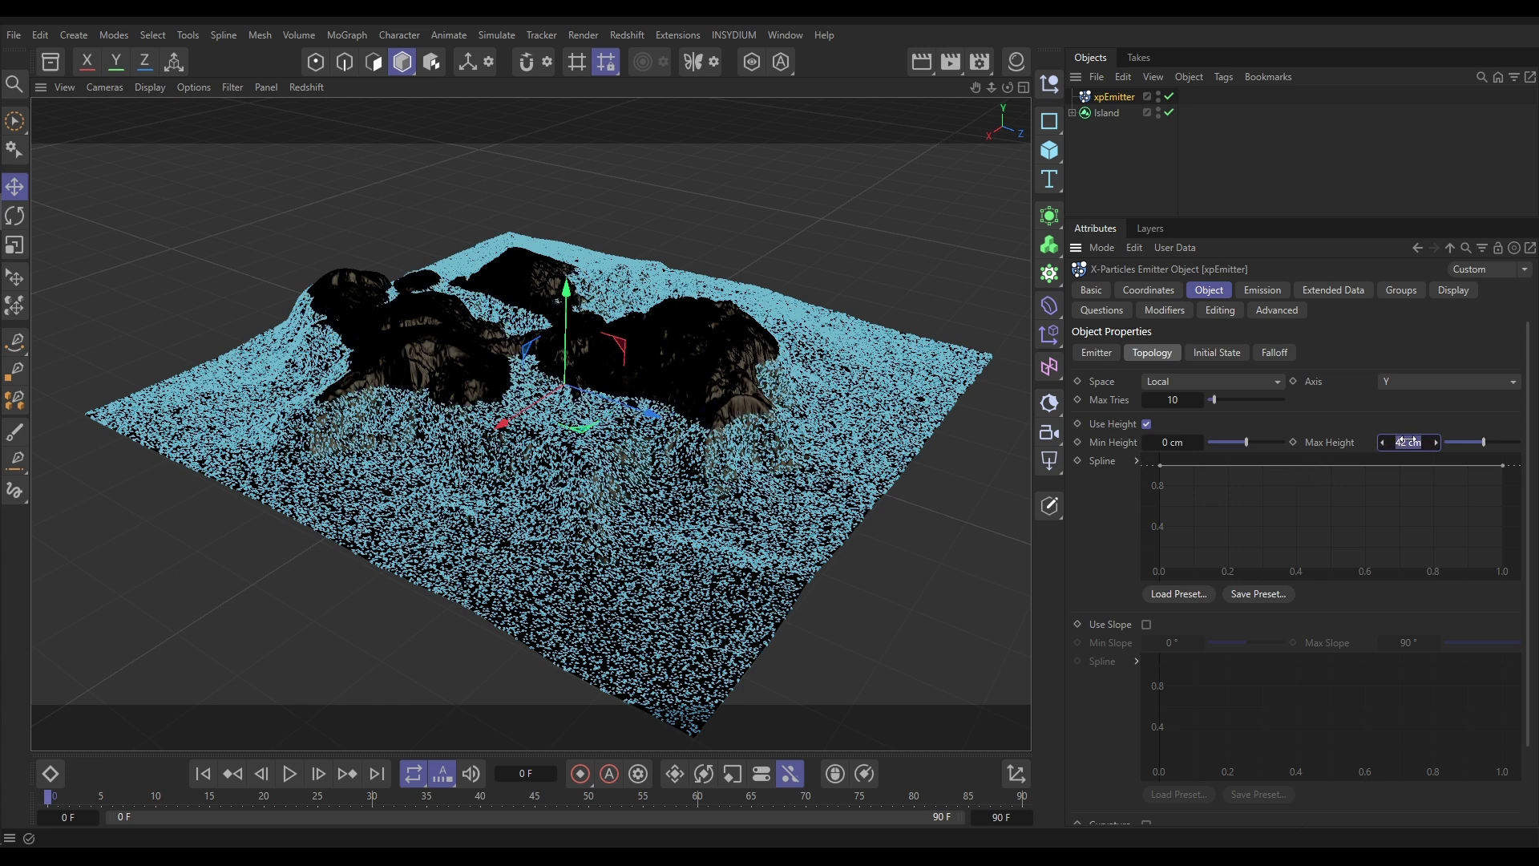
pyautogui.write('90')
pyautogui.press('Return')
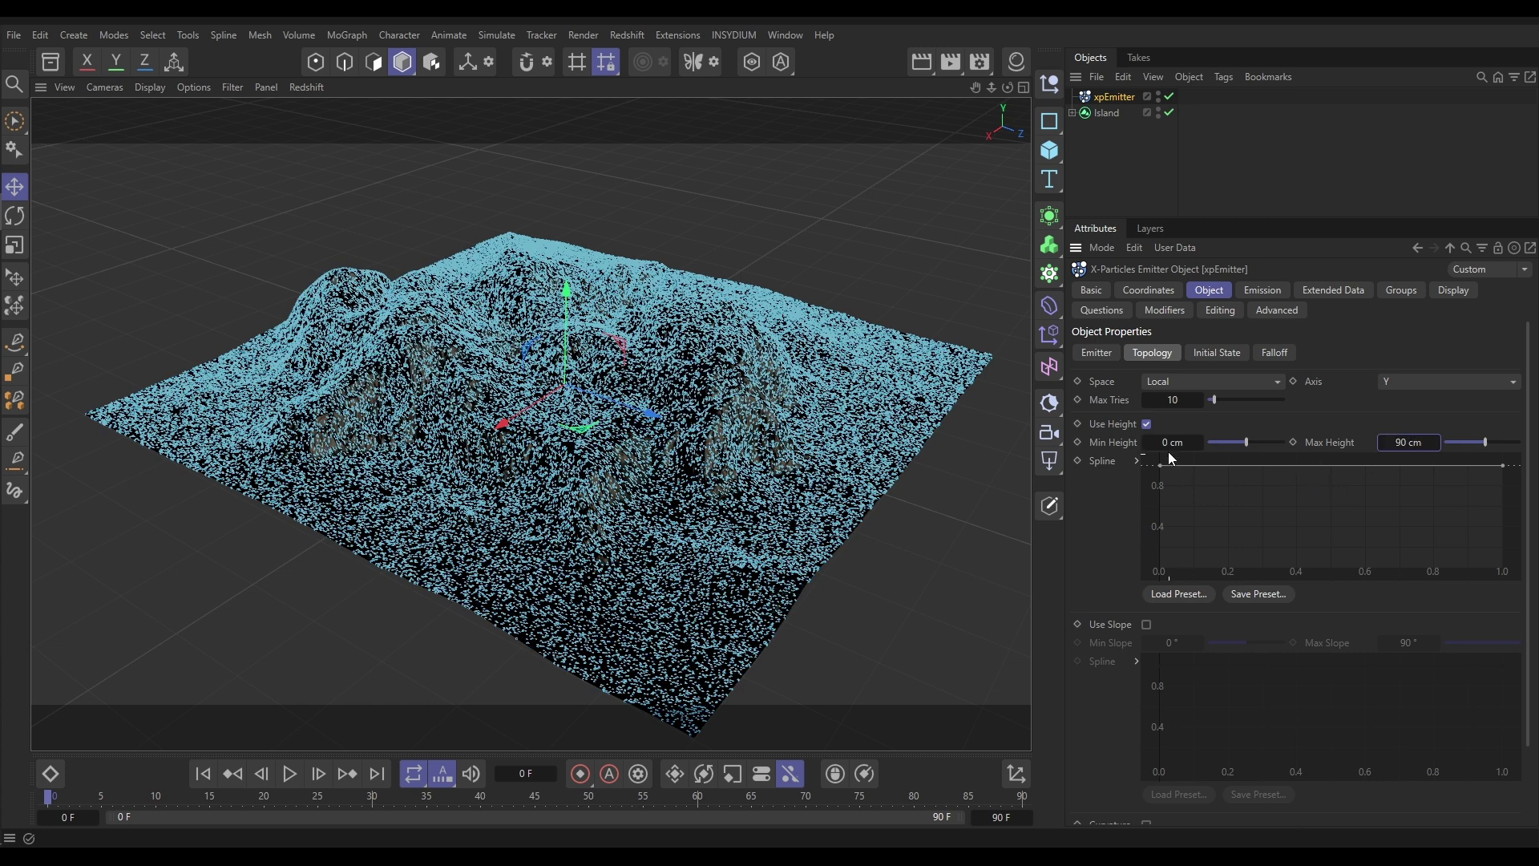
# Scrub the emitter's Min Height up to 11 cm.
pyautogui.moveTo(1171, 443); pyautogui.dragTo(1177, 445)
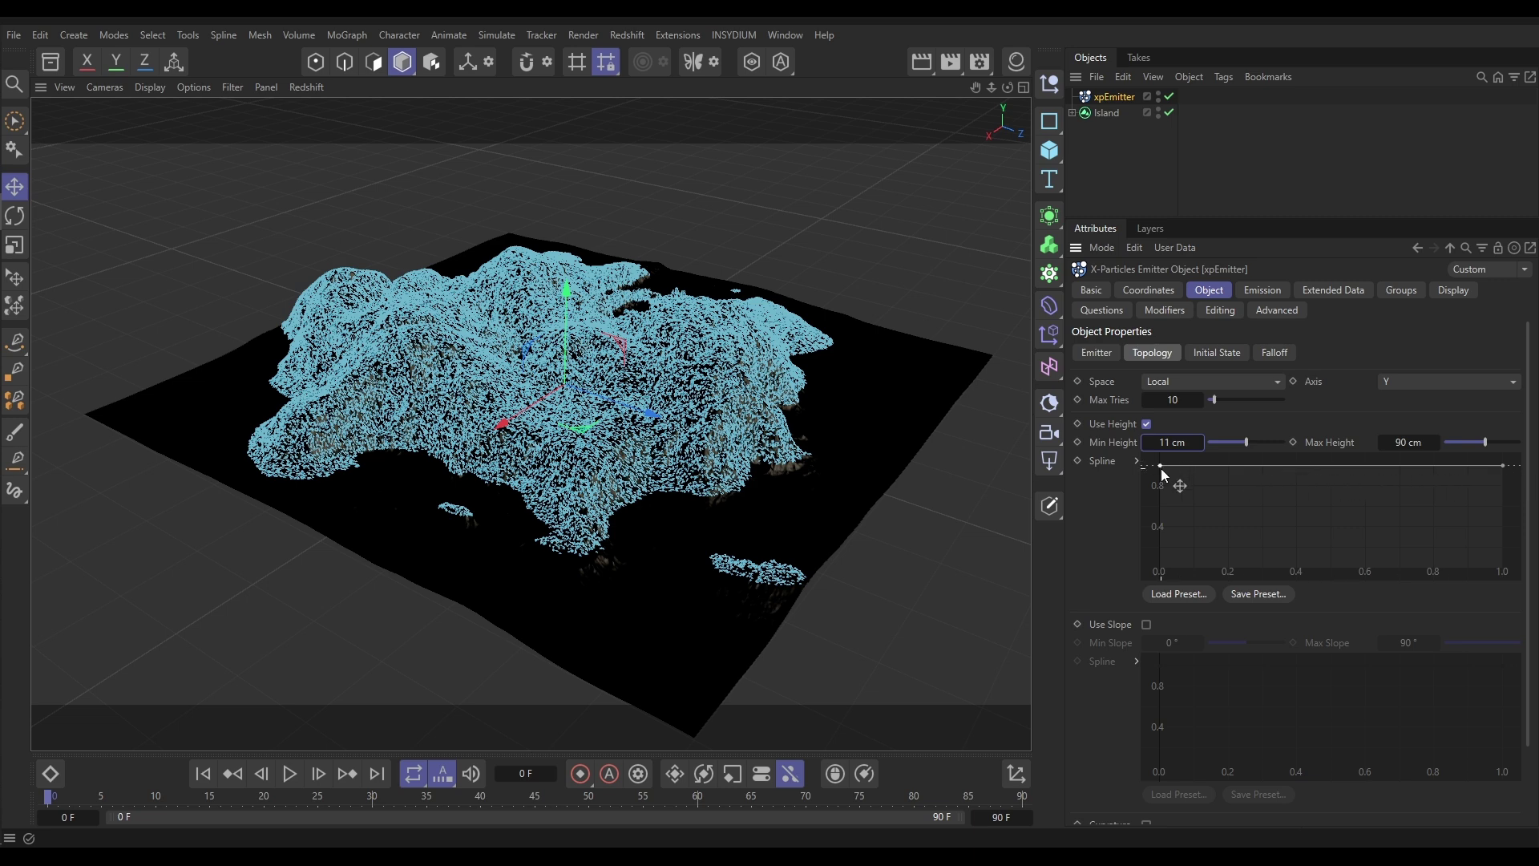
# Drag the Use Height spline points down and right so the curve stays near zero until about 0.5.
pyautogui.moveTo(1161, 468); pyautogui.dragTo(1154, 488)
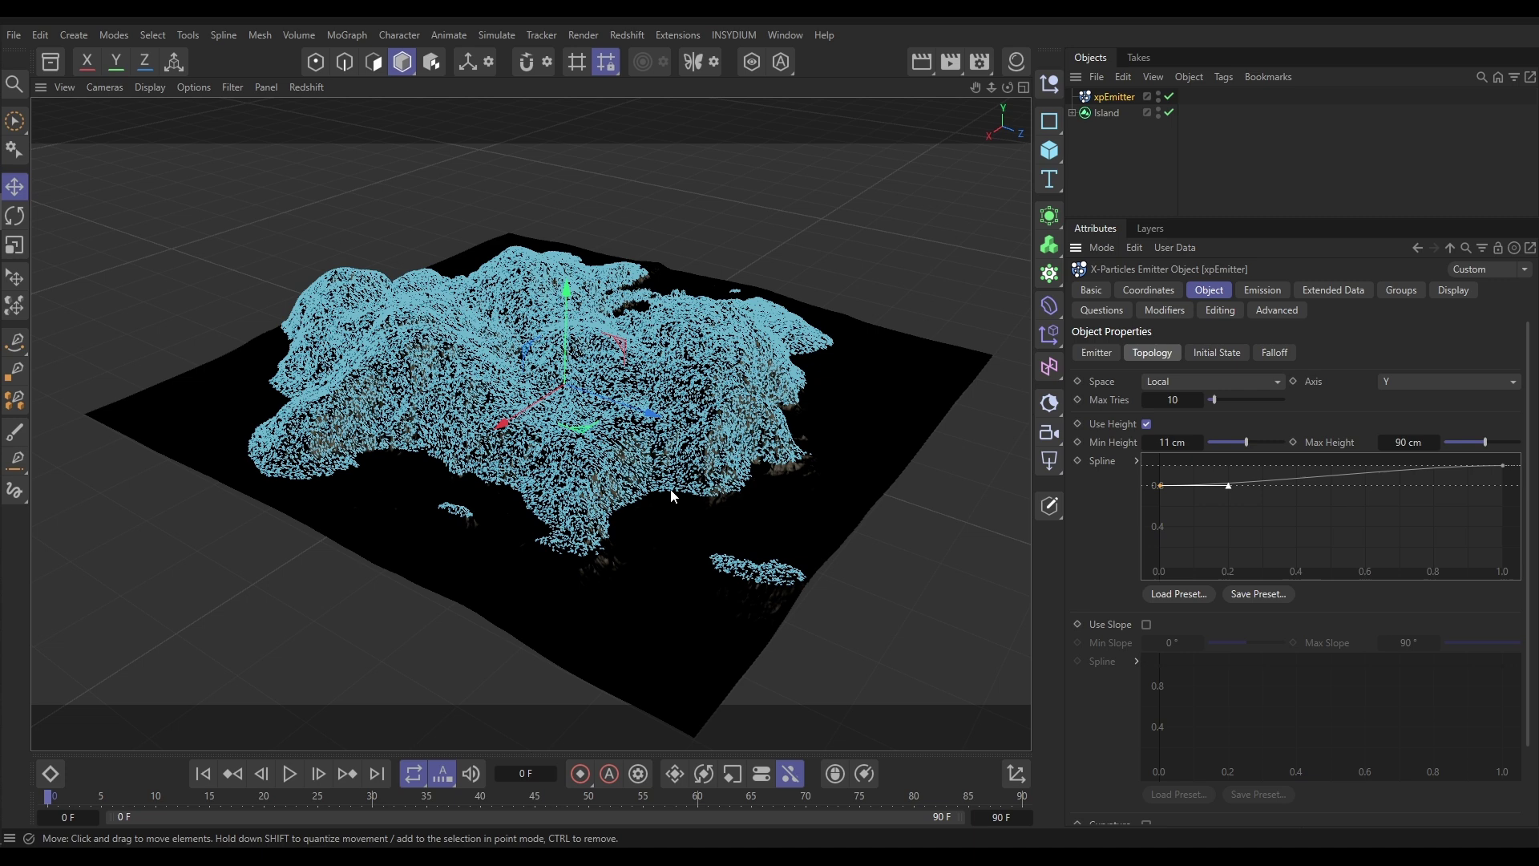
pyautogui.moveTo(1159, 489); pyautogui.dragTo(1132, 578)
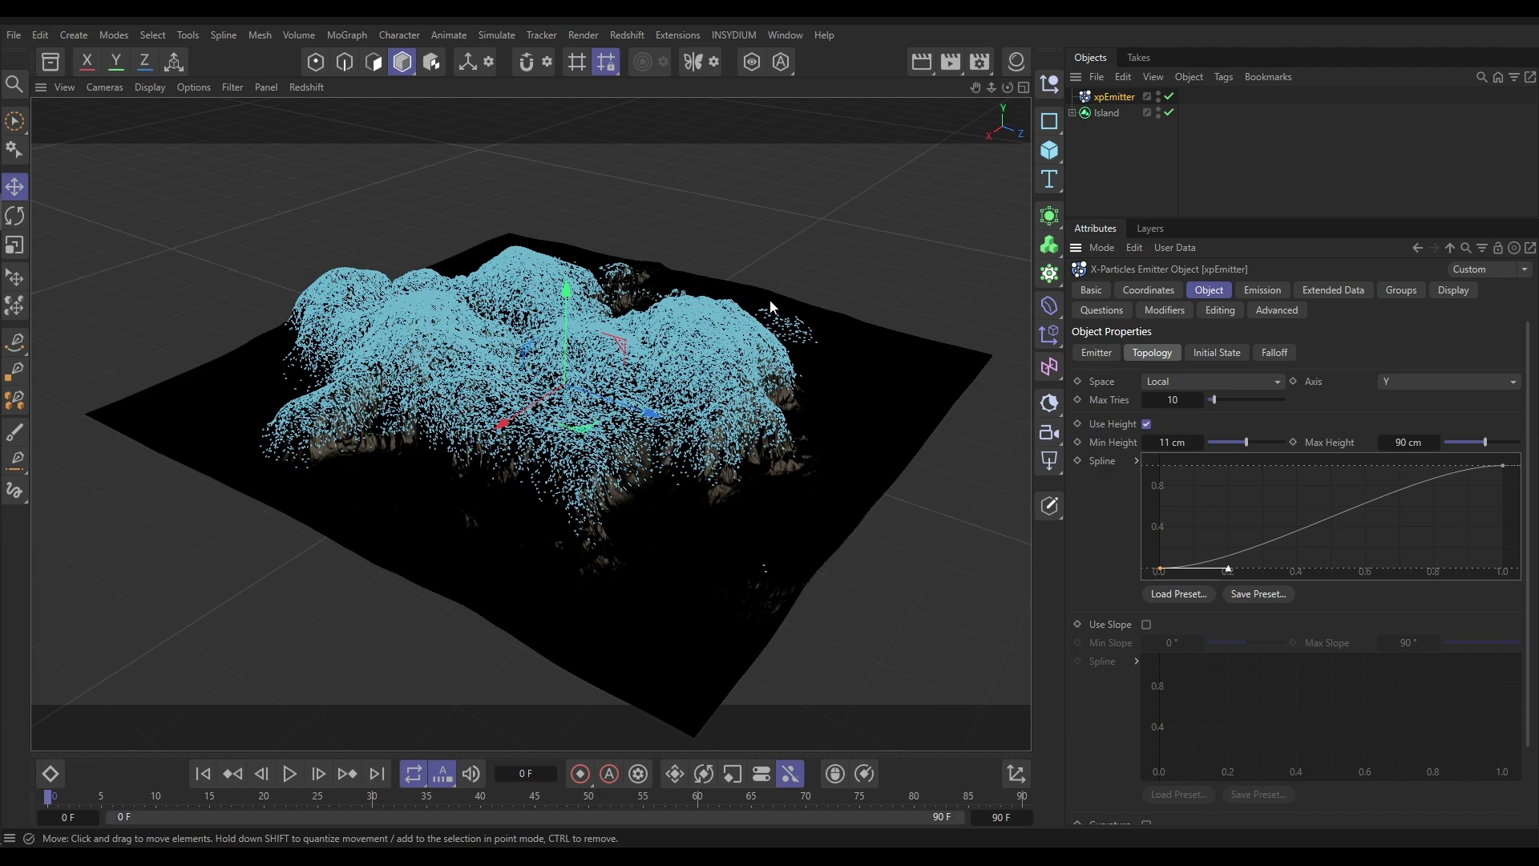
pyautogui.click(805, 315)
pyautogui.keyDown('alt'); pyautogui.moveTo(805, 314); pyautogui.dragTo(714, 397); pyautogui.keyUp('alt')
pyautogui.click(1113, 96)
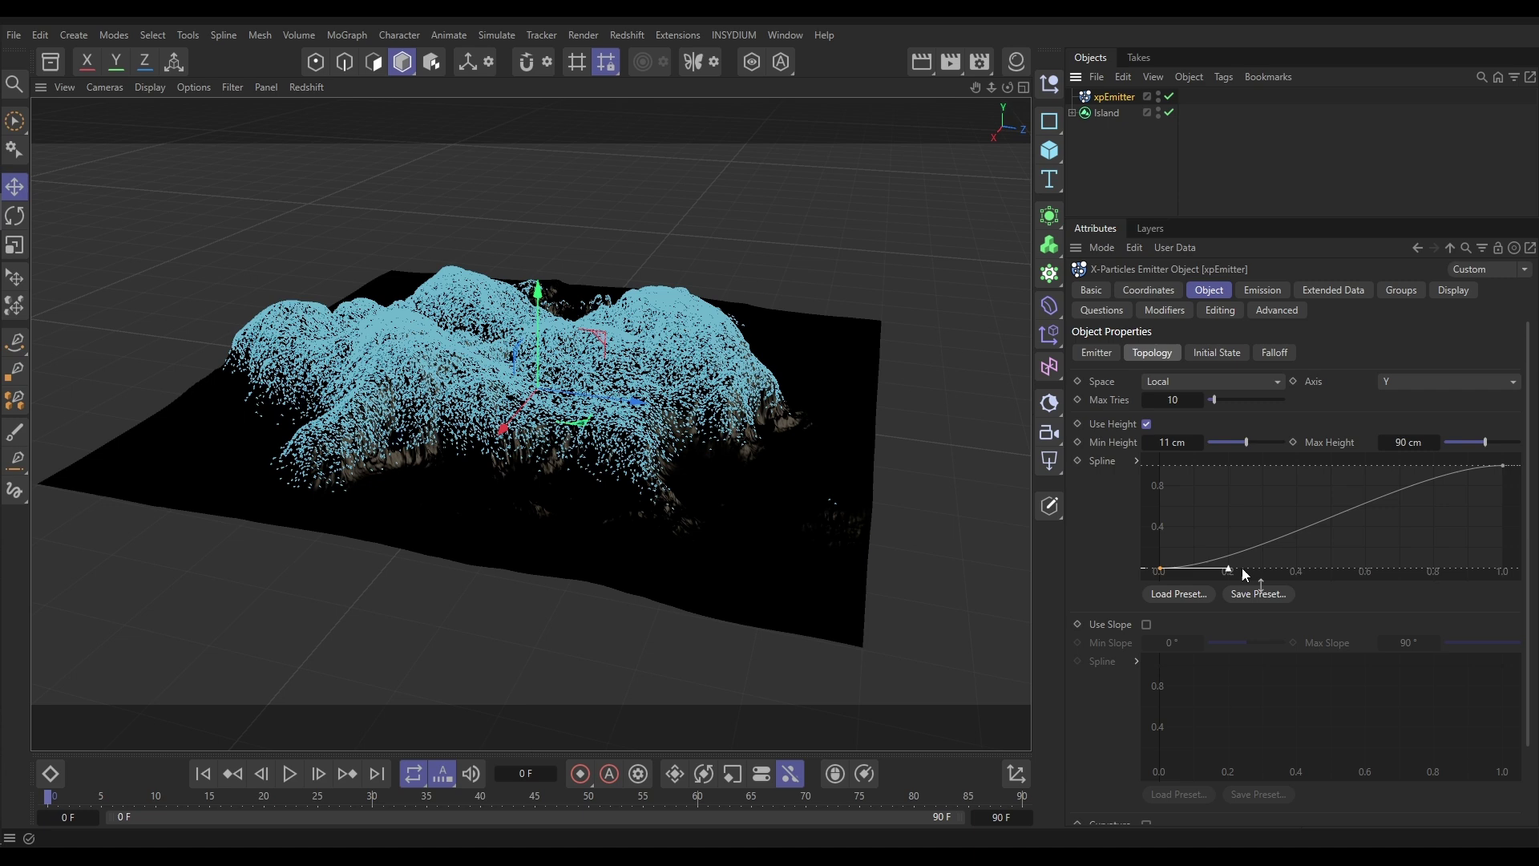
pyautogui.moveTo(1239, 569); pyautogui.dragTo(1334, 566)
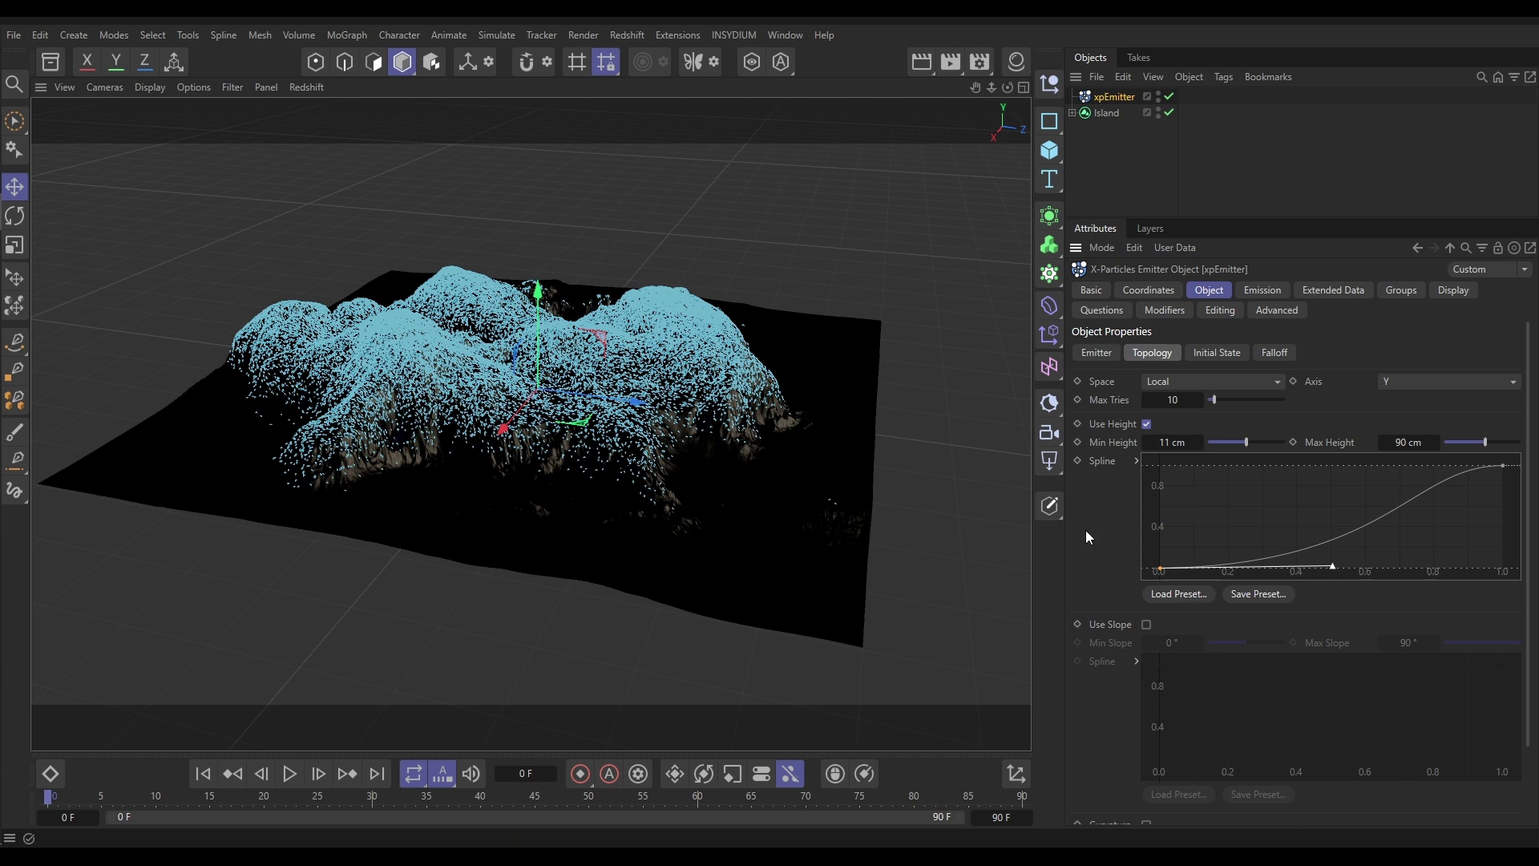
# Turn off Use Height, enable Use Slope, and lower Max Slope to 53°.
pyautogui.click(1146, 424)
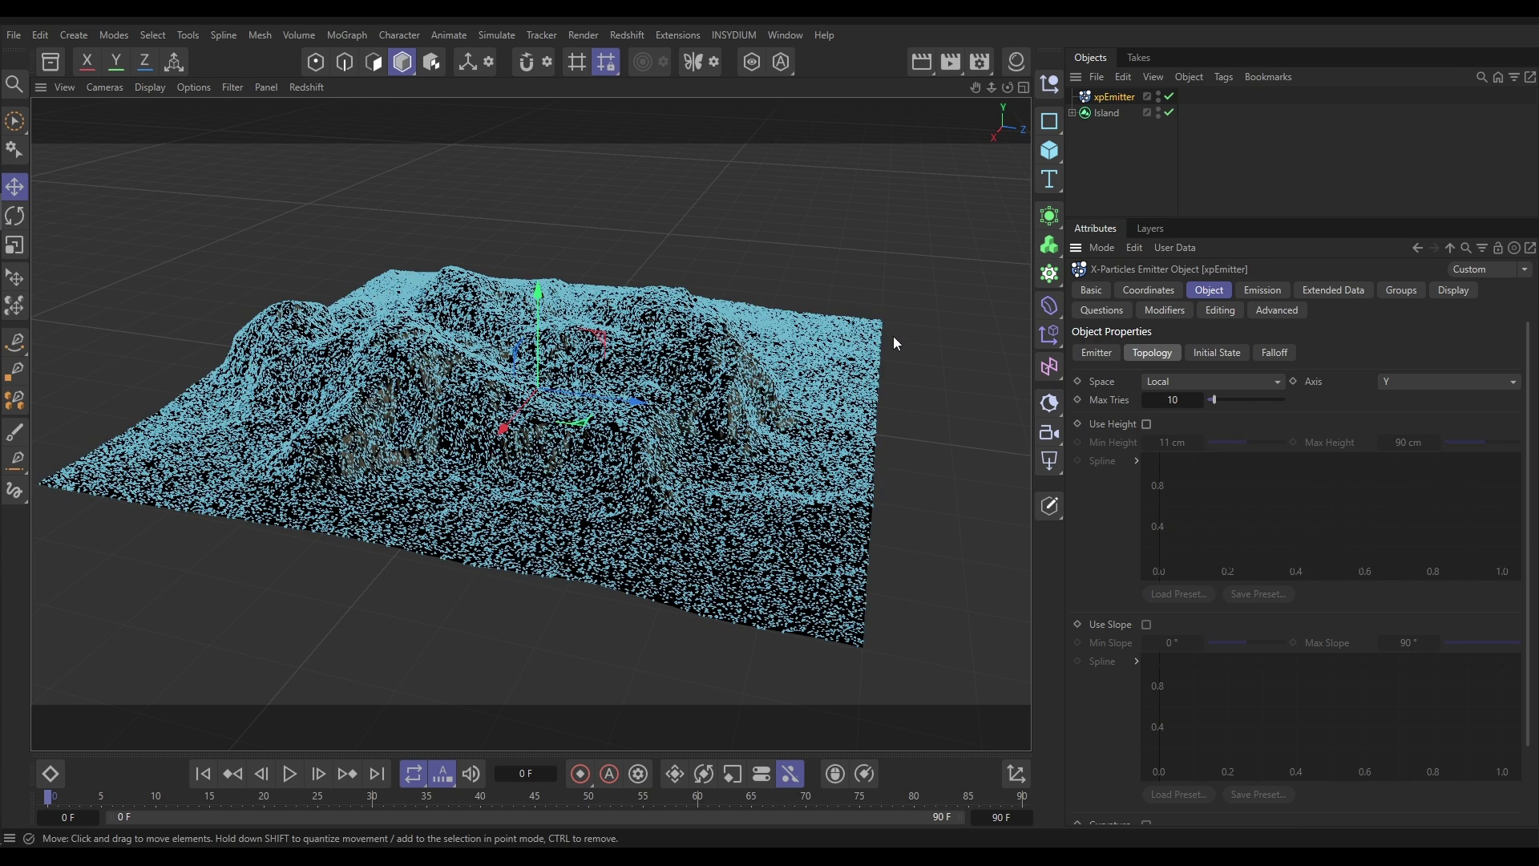
pyautogui.click(1147, 625)
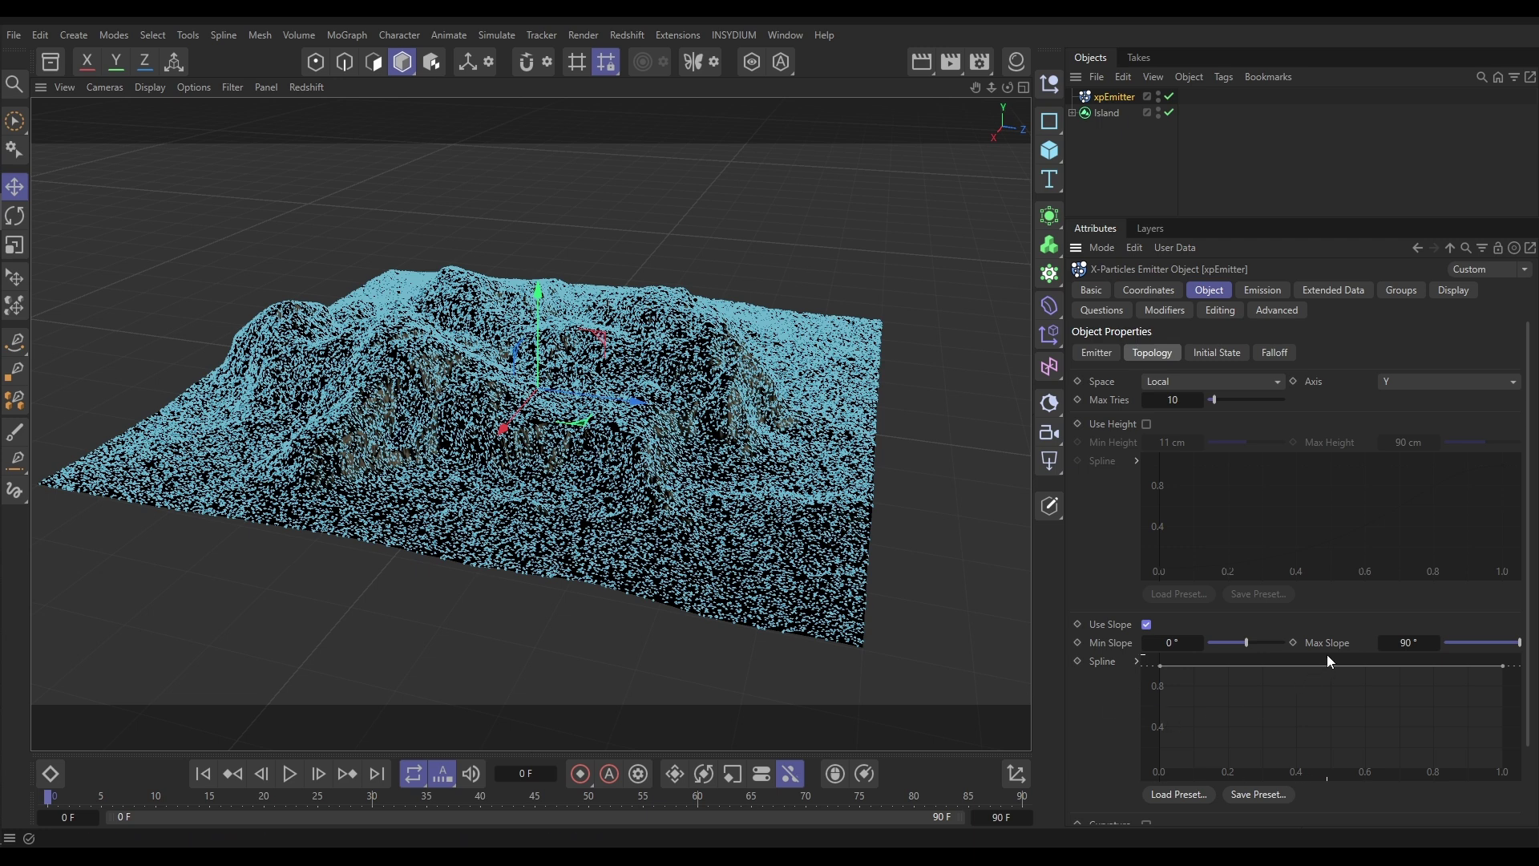
pyautogui.moveTo(1403, 649); pyautogui.dragTo(1371, 656)
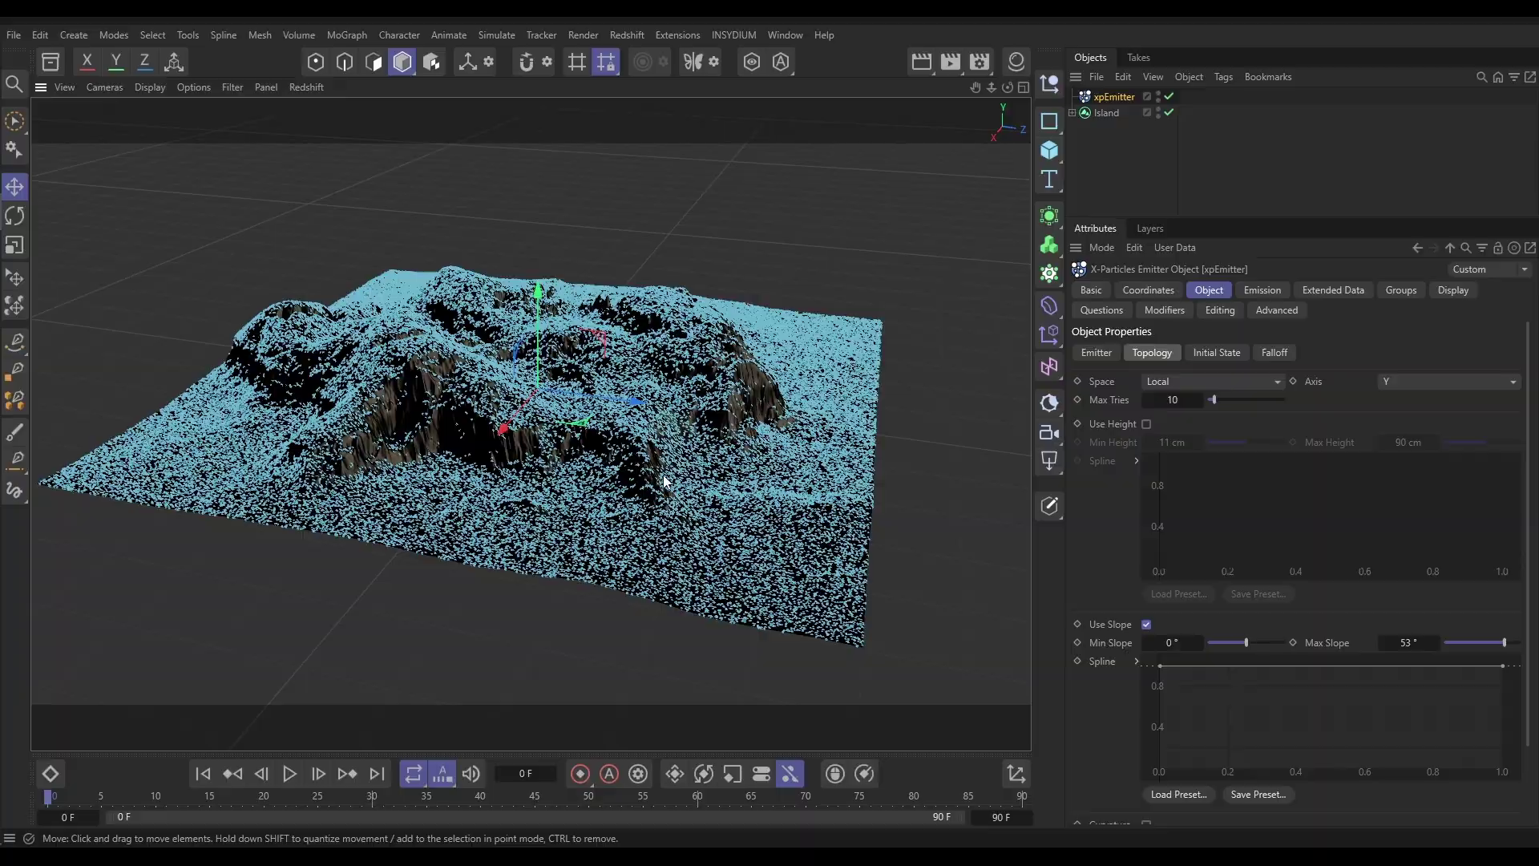
pyautogui.keyDown('alt'); pyautogui.moveTo(641, 395); pyautogui.dragTo(502, 419); pyautogui.keyUp('alt')
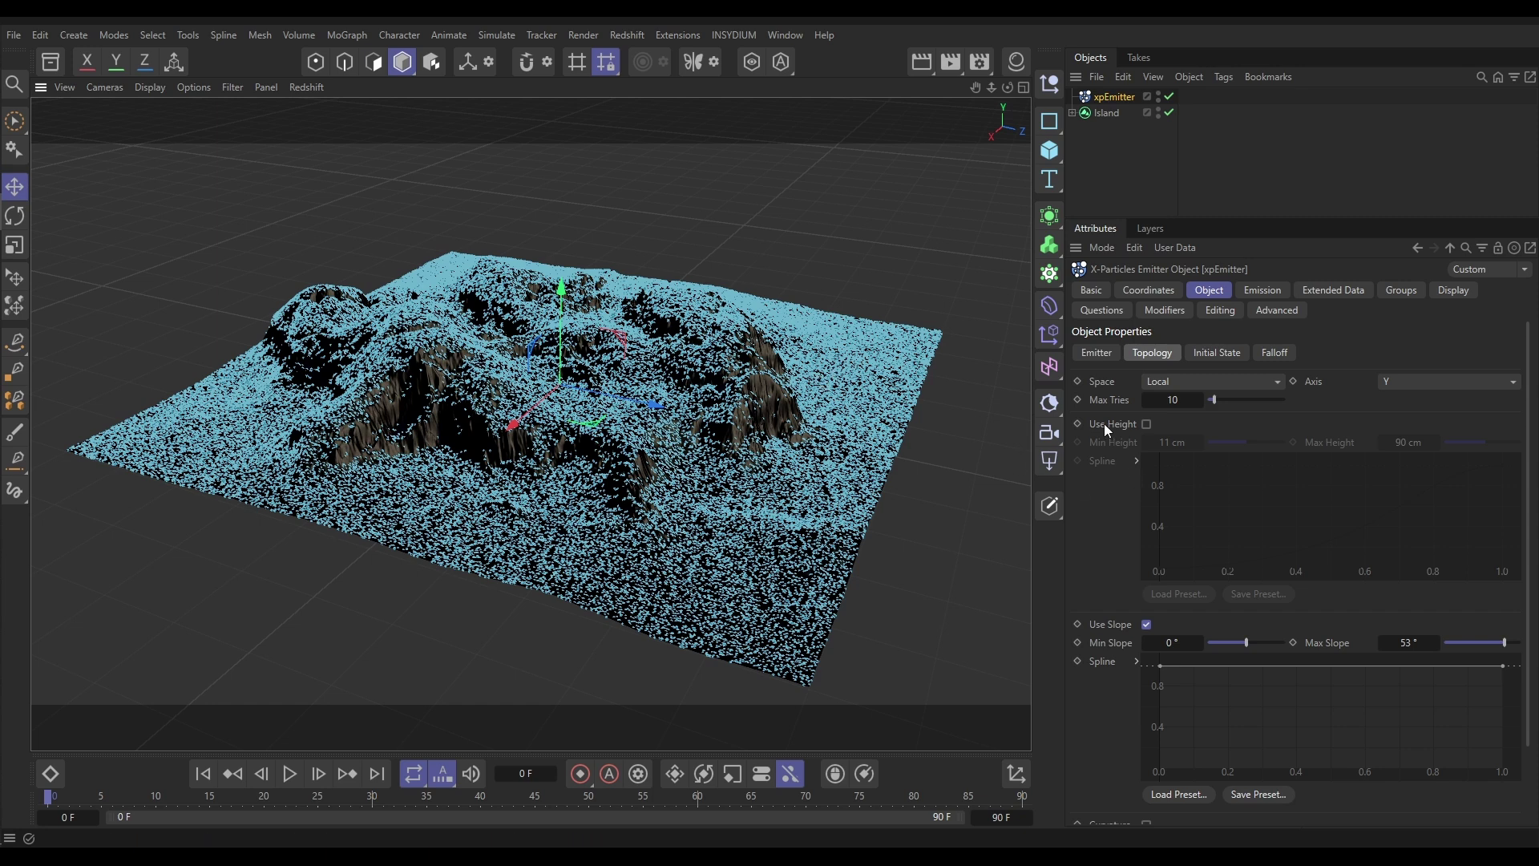
# Re-enable Use Height alongside the slope limit, then switch off the Island terrain object.
pyautogui.click(1147, 424)
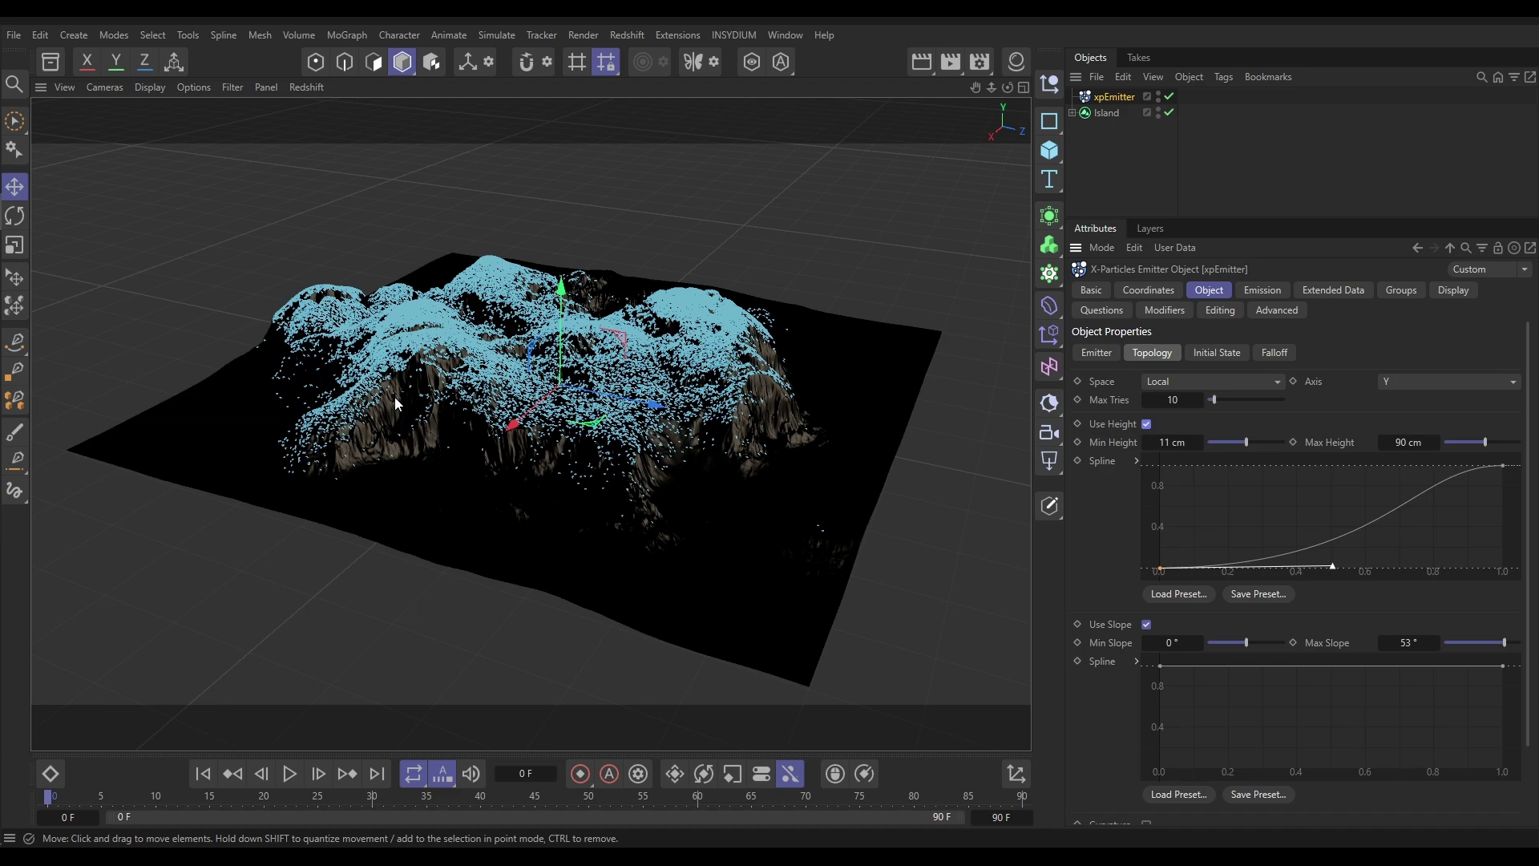
pyautogui.click(599, 420)
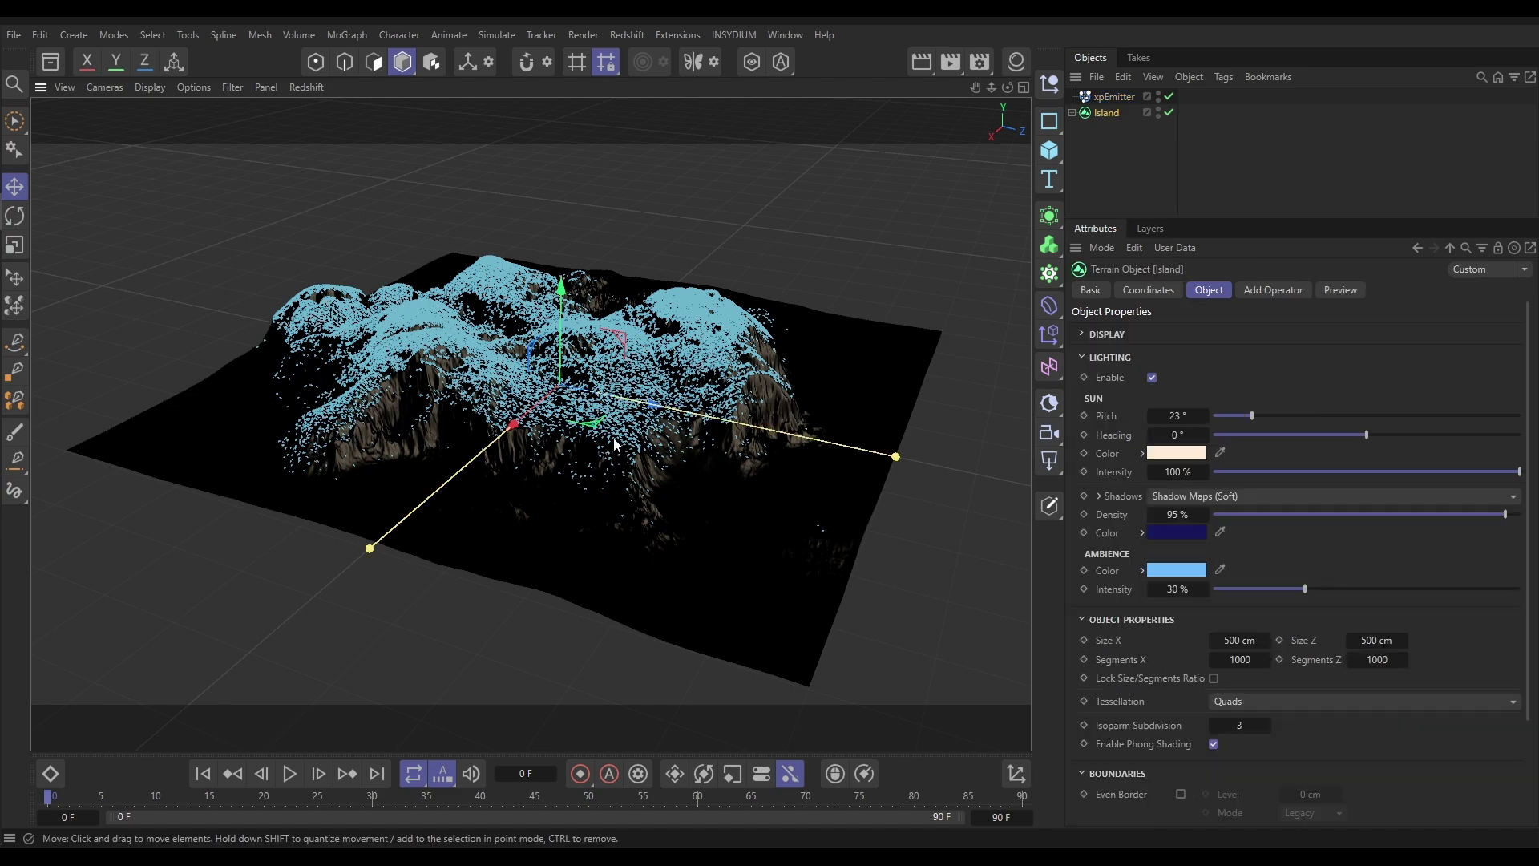
pyautogui.keyDown('alt'); pyautogui.moveTo(622, 449); pyautogui.dragTo(591, 431); pyautogui.keyUp('alt')
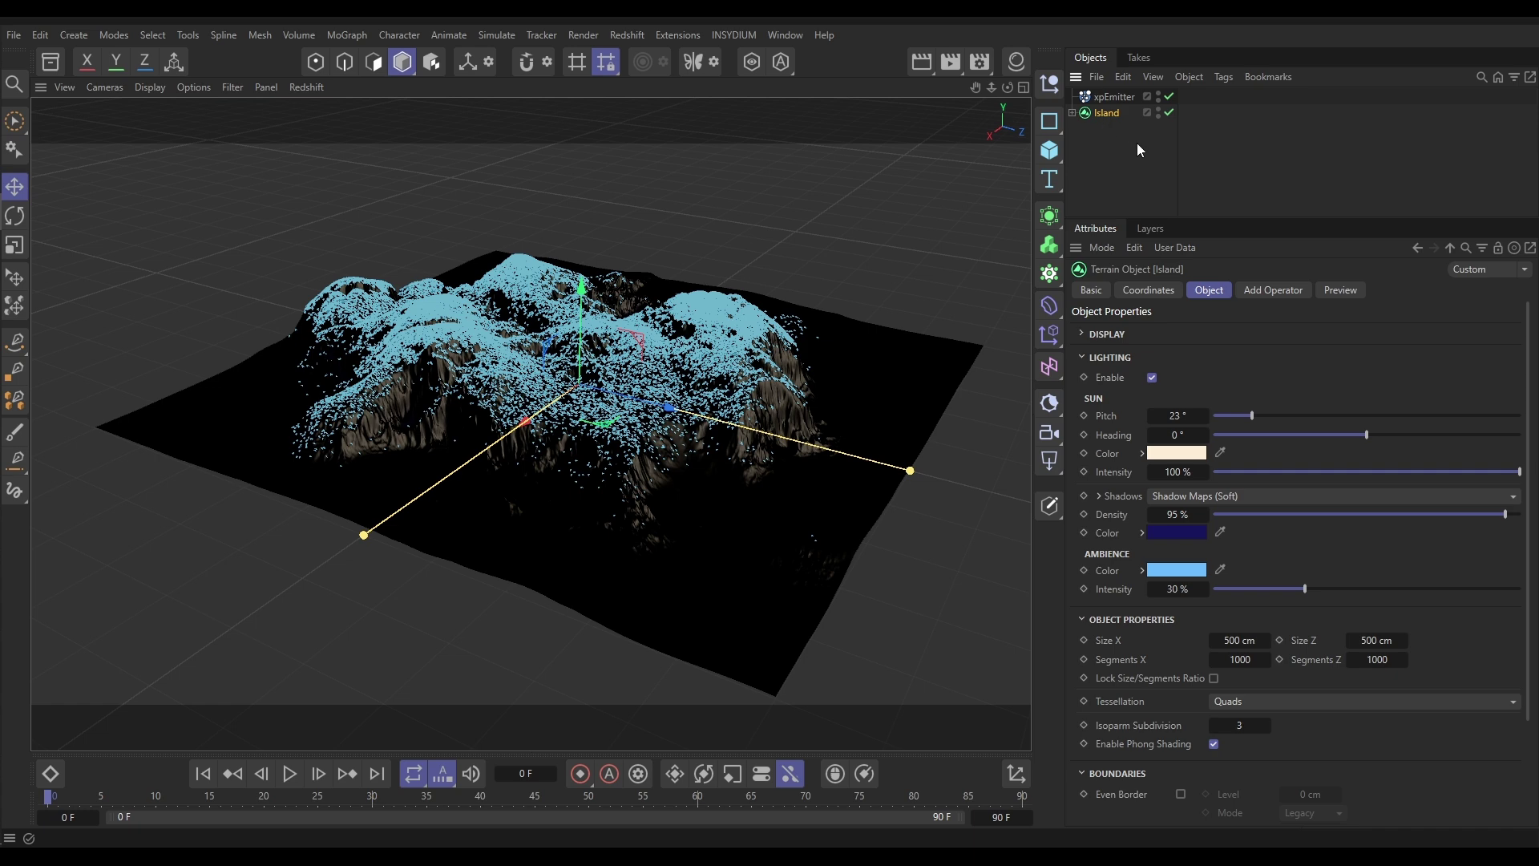
pyautogui.click(1167, 115)
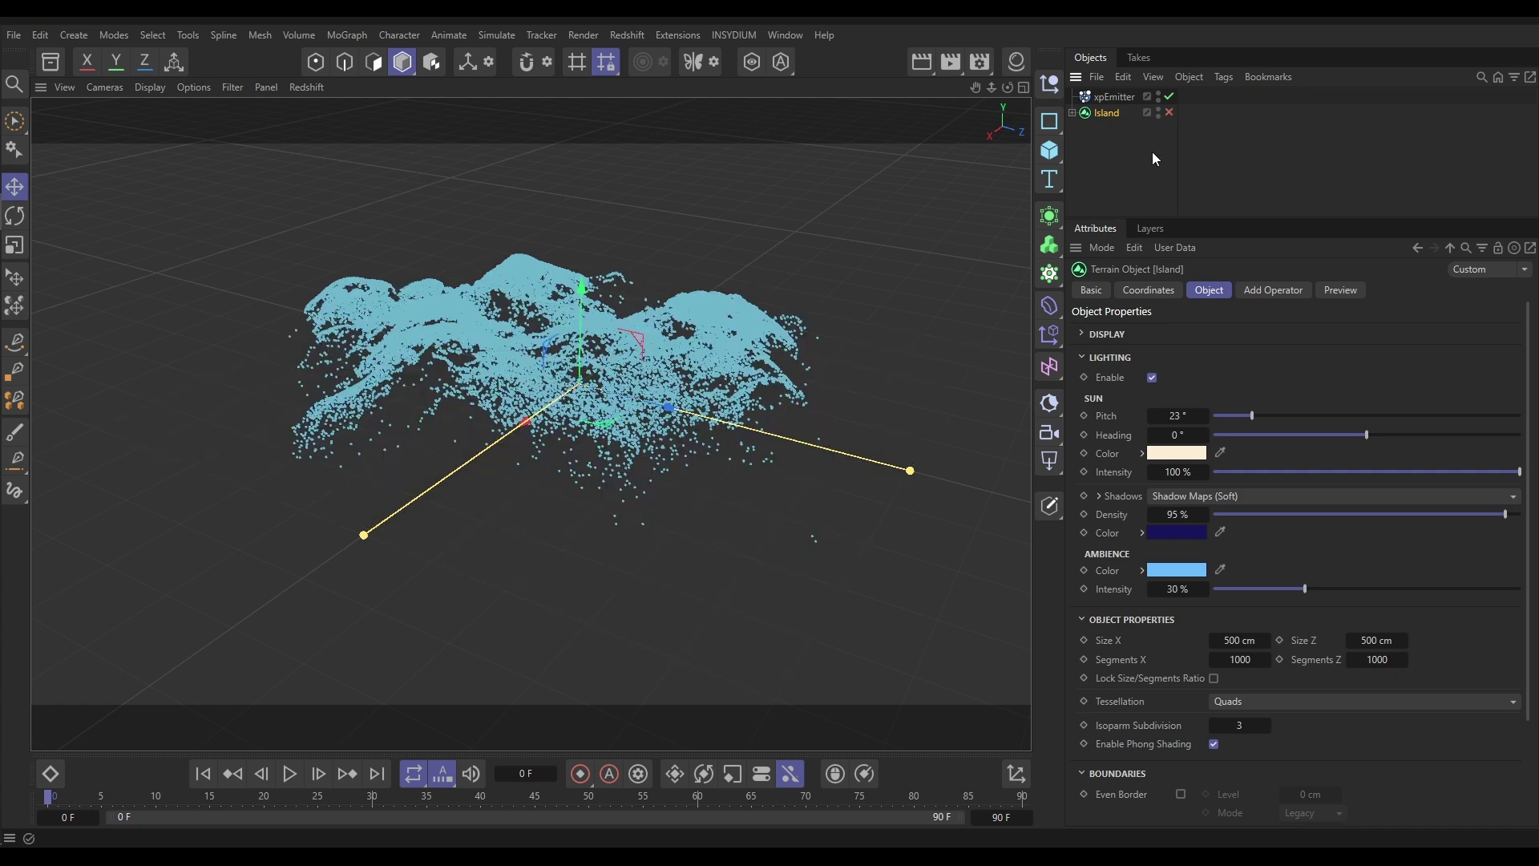
# Add a Torus primitive to the scene and widen its ring radius.
pyautogui.click(1118, 148)
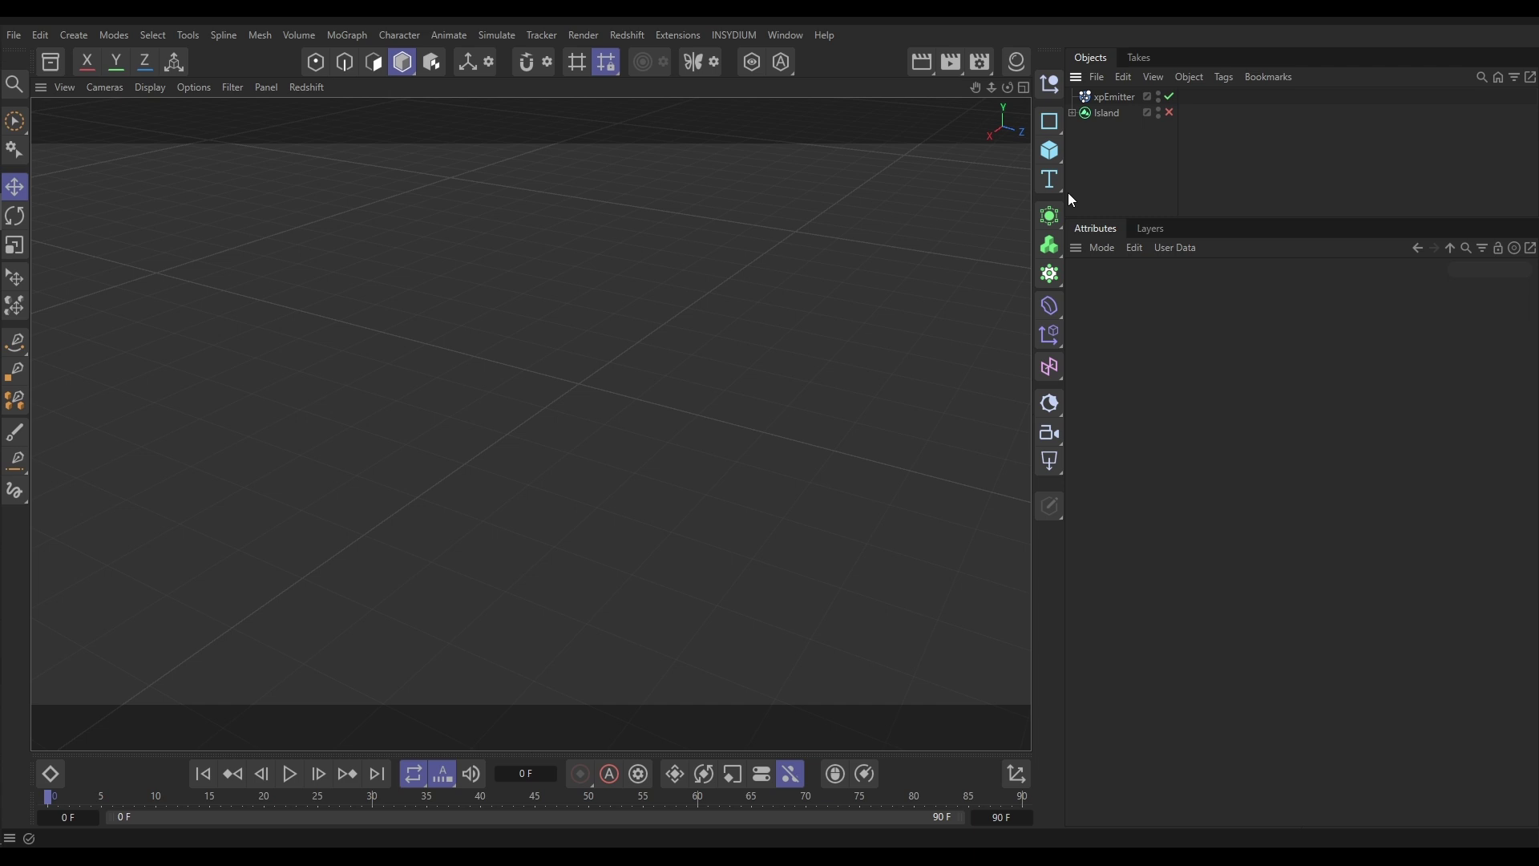
pyautogui.click(1049, 150)
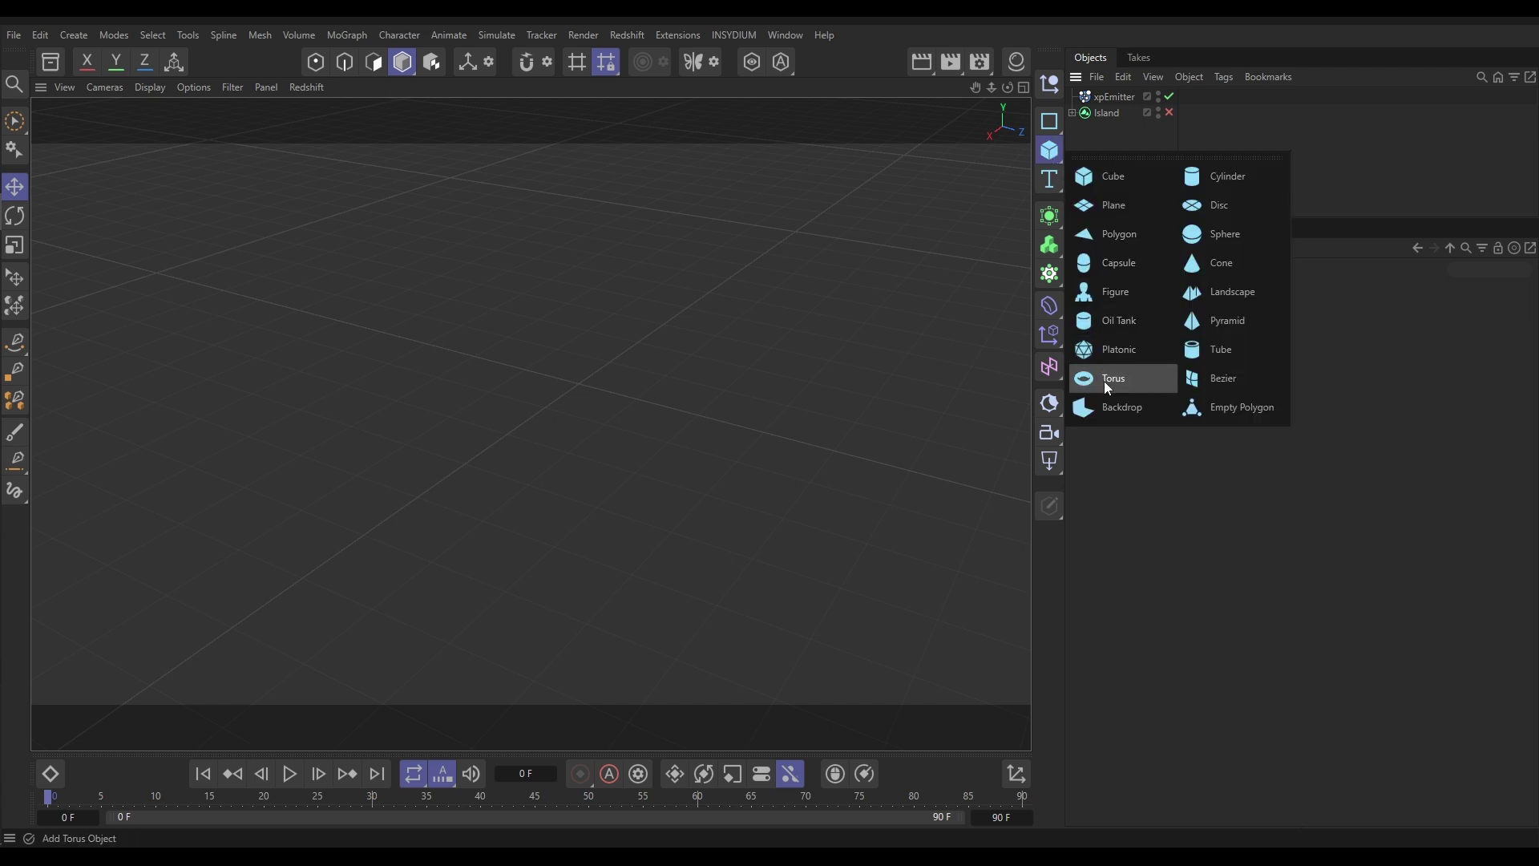
pyautogui.click(1109, 380)
pyautogui.keyDown('alt'); pyautogui.moveTo(507, 513); pyautogui.dragTo(628, 441); pyautogui.keyUp('alt')
pyautogui.moveTo(498, 431); pyautogui.dragTo(684, 511)
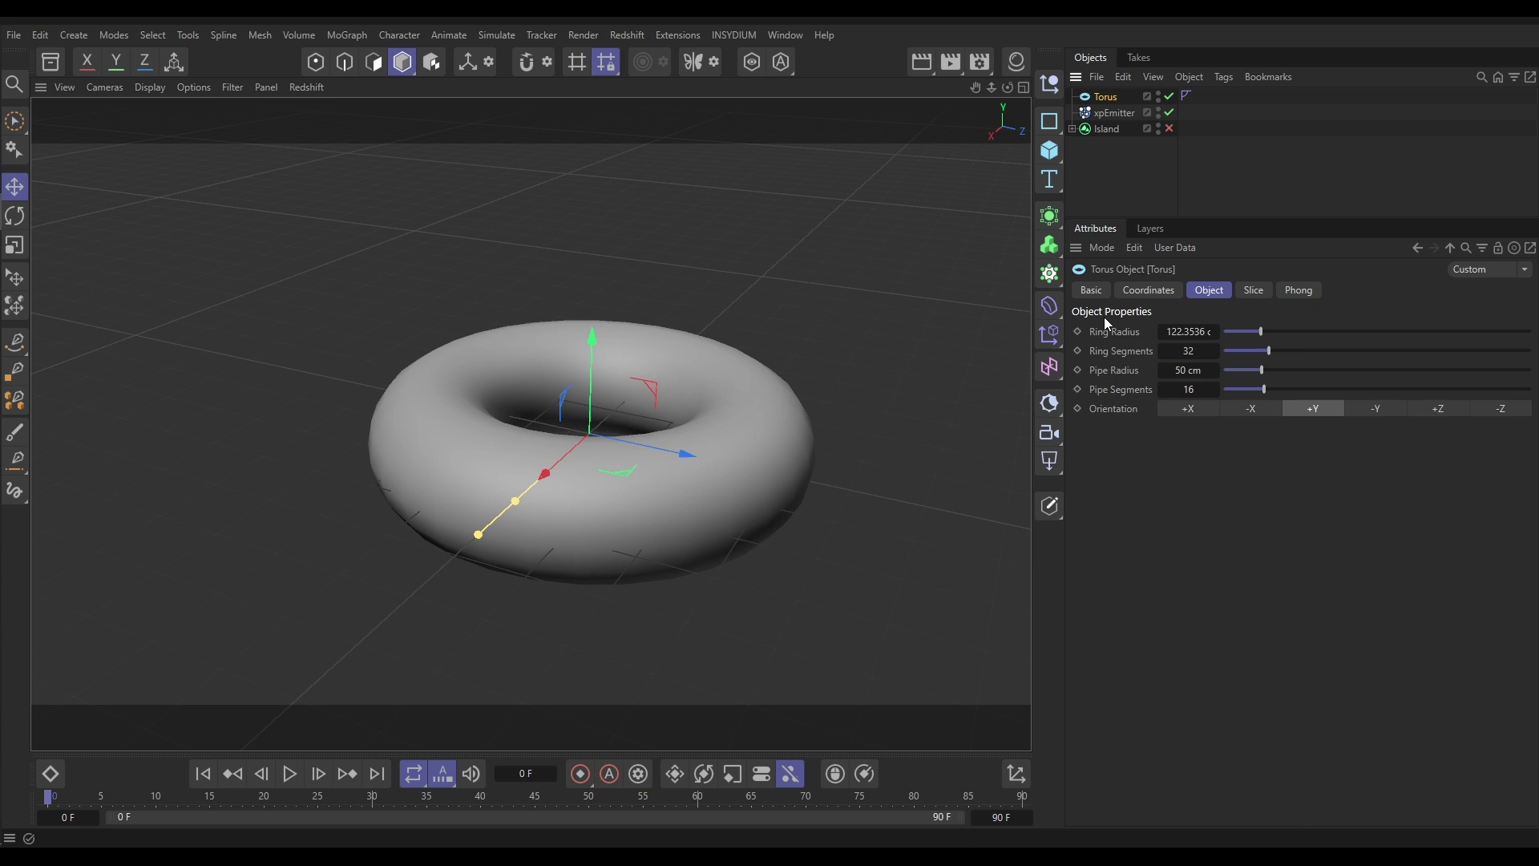
# Set the torus Display Color to Custom and make the colour black.
pyautogui.click(1093, 291)
pyautogui.click(1203, 454)
pyautogui.click(1218, 538)
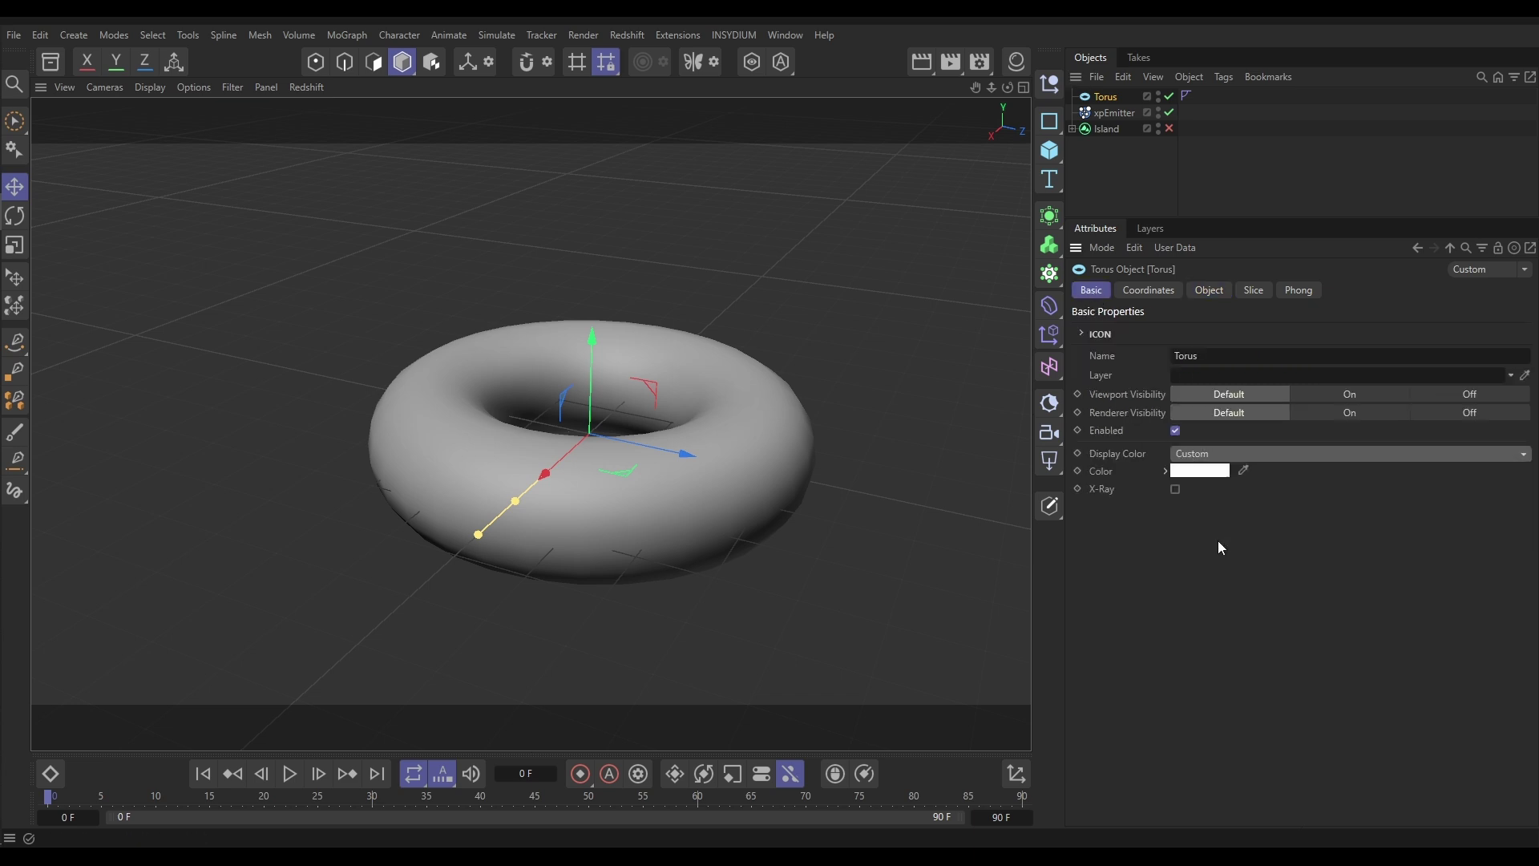
pyautogui.click(1200, 470)
pyautogui.moveTo(1103, 579)
pyautogui.mouseDown()
pyautogui.moveTo(1023, 604)
pyautogui.moveTo(986, 646)
pyautogui.mouseUp()
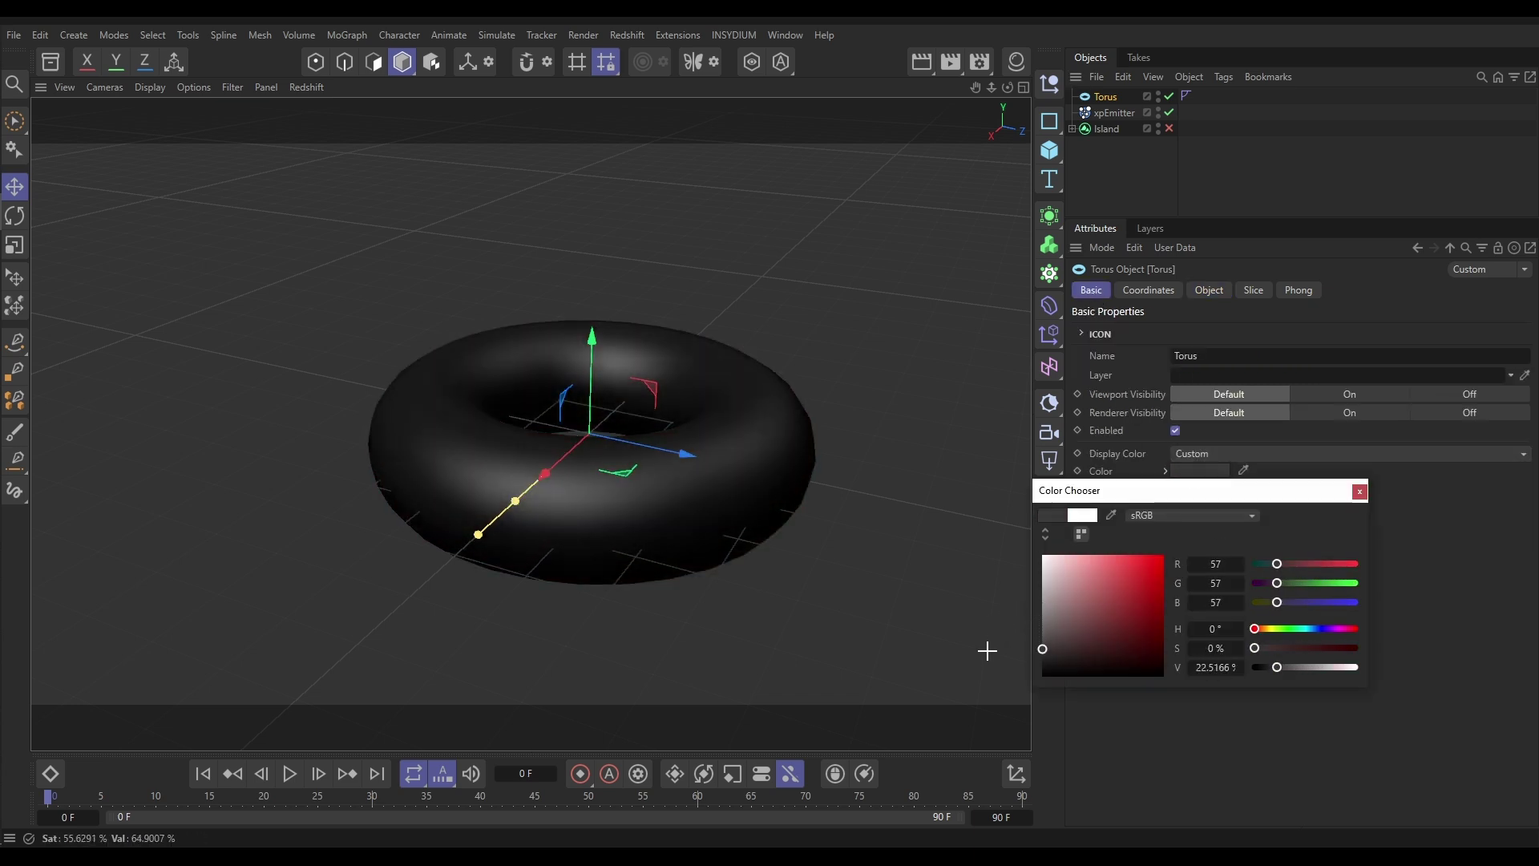
pyautogui.click(1360, 490)
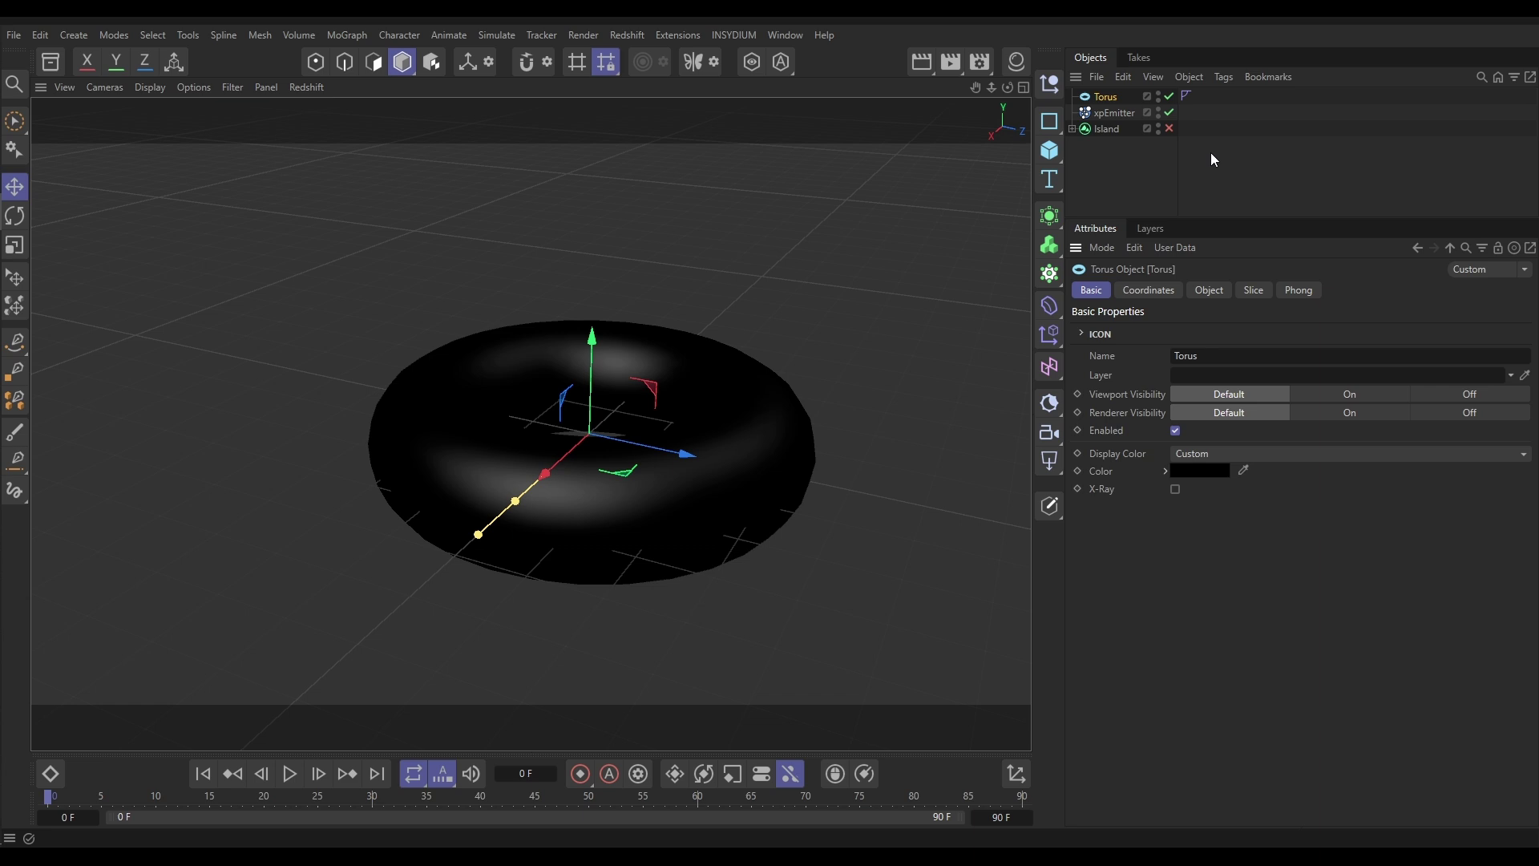
# Uncheck Use Height and Use Slope in the xpEmitter's Topology settings.
pyautogui.click(1109, 113)
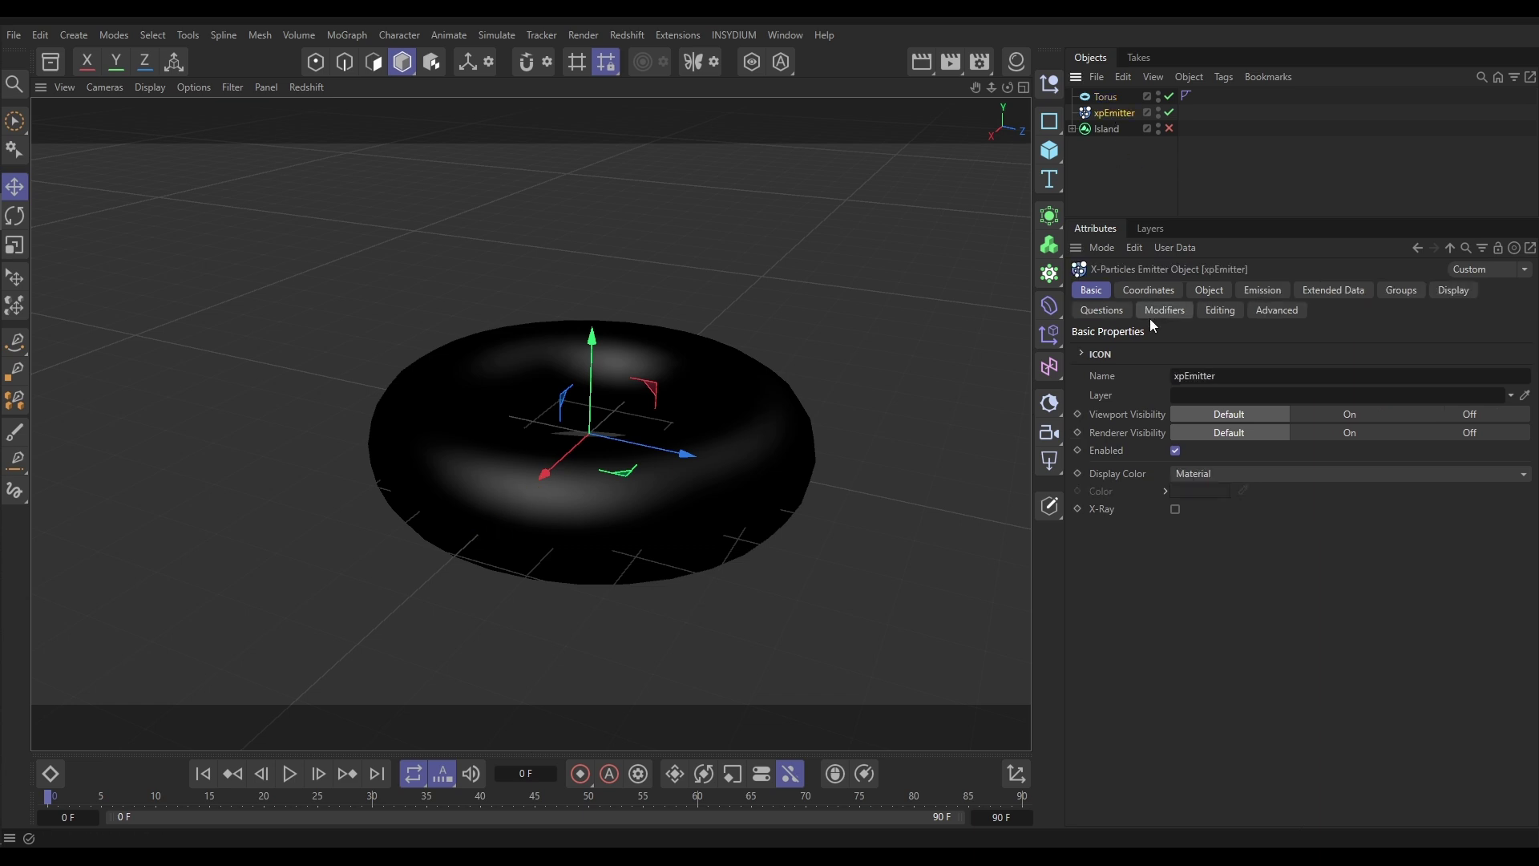
pyautogui.click(1209, 291)
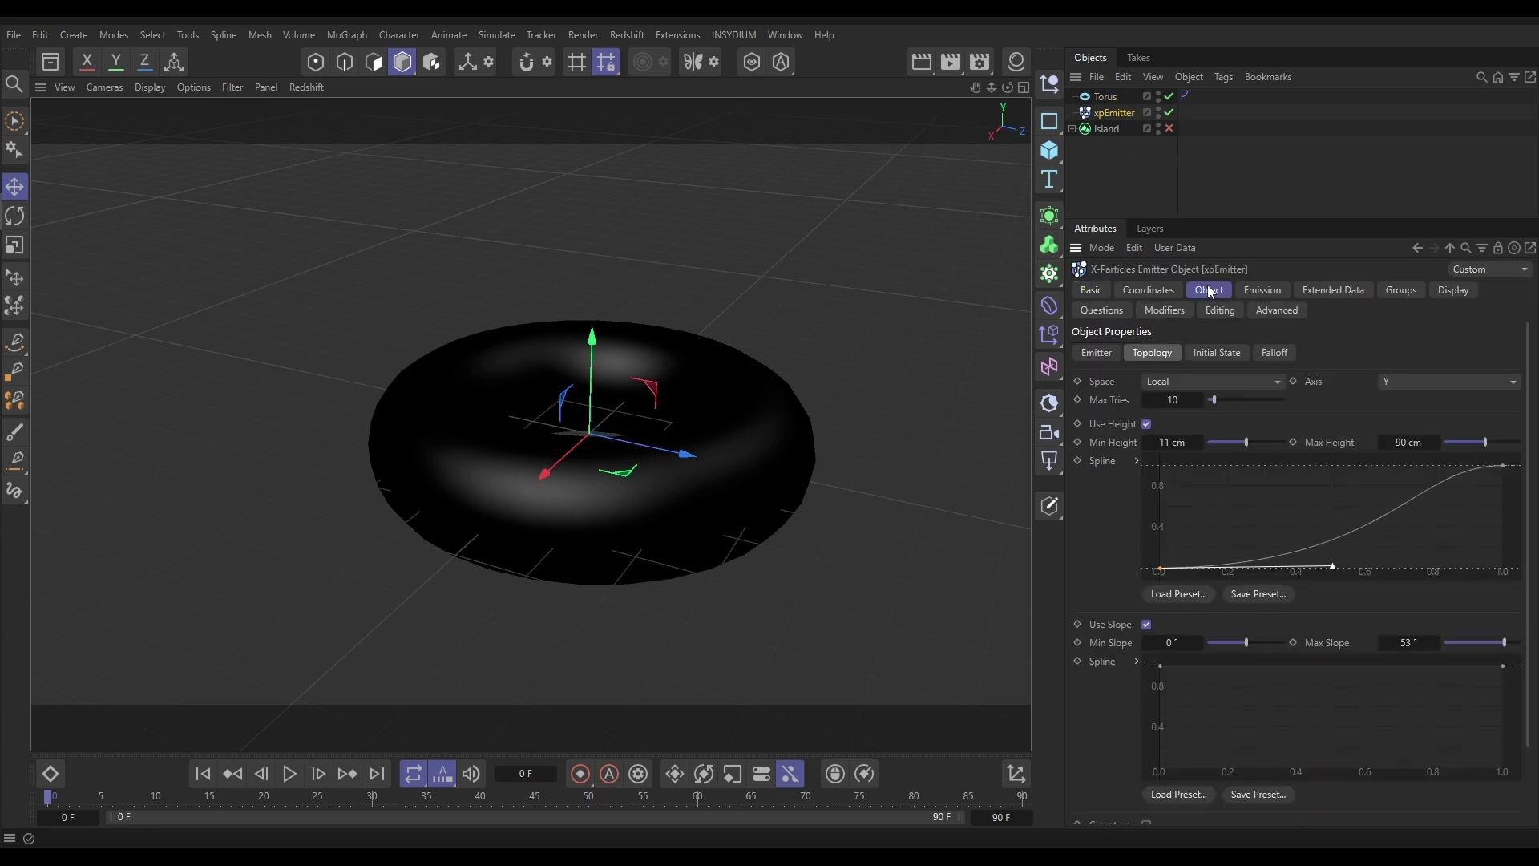
pyautogui.click(1147, 424)
pyautogui.click(1147, 626)
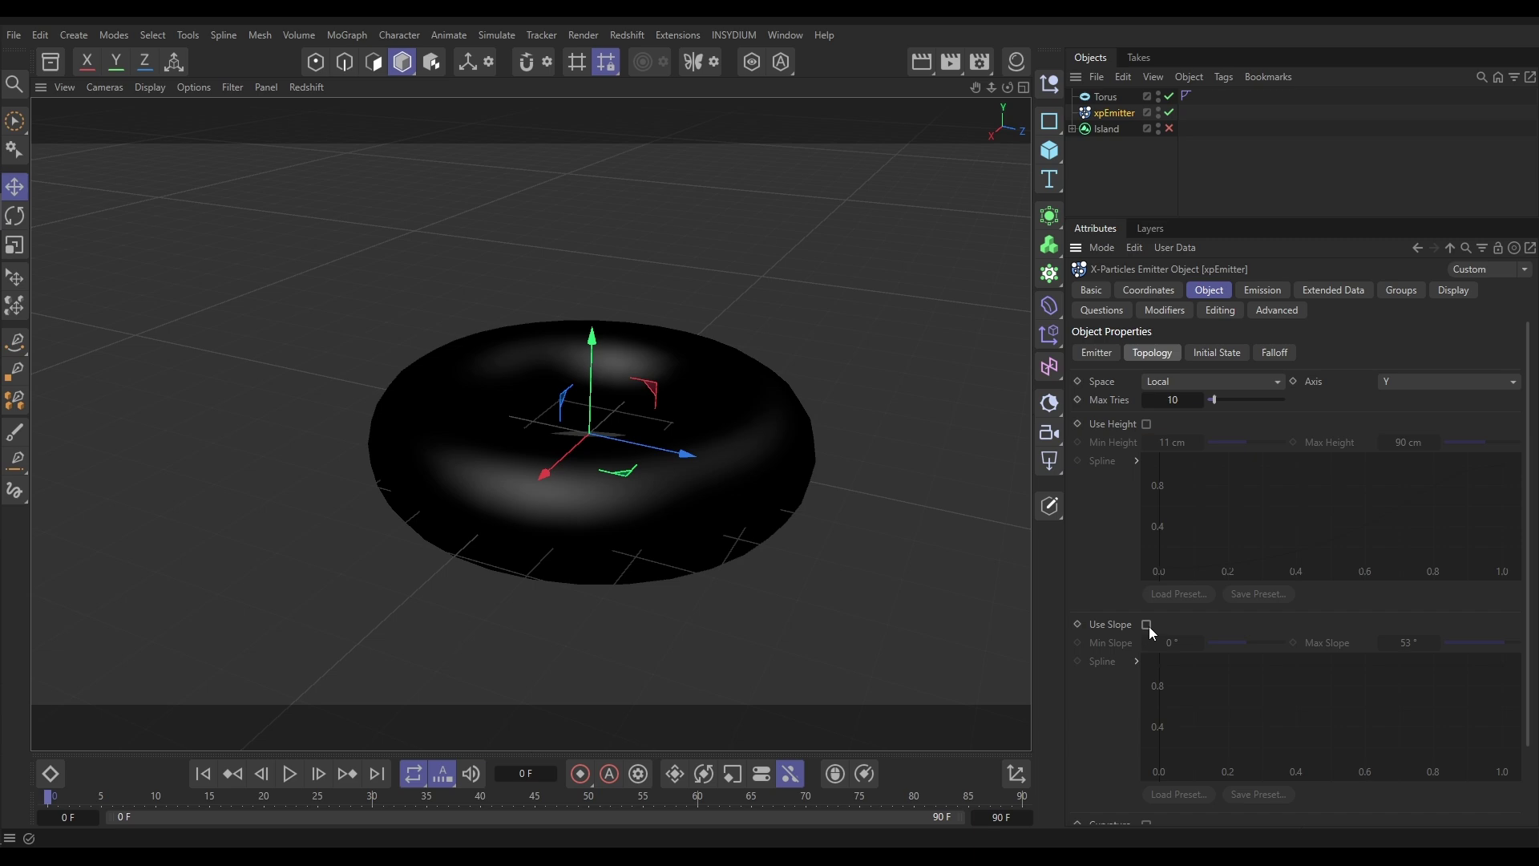
# Replace Island with Torus as the emitter's source object and inspect the particle-covered ring.
pyautogui.click(1109, 355)
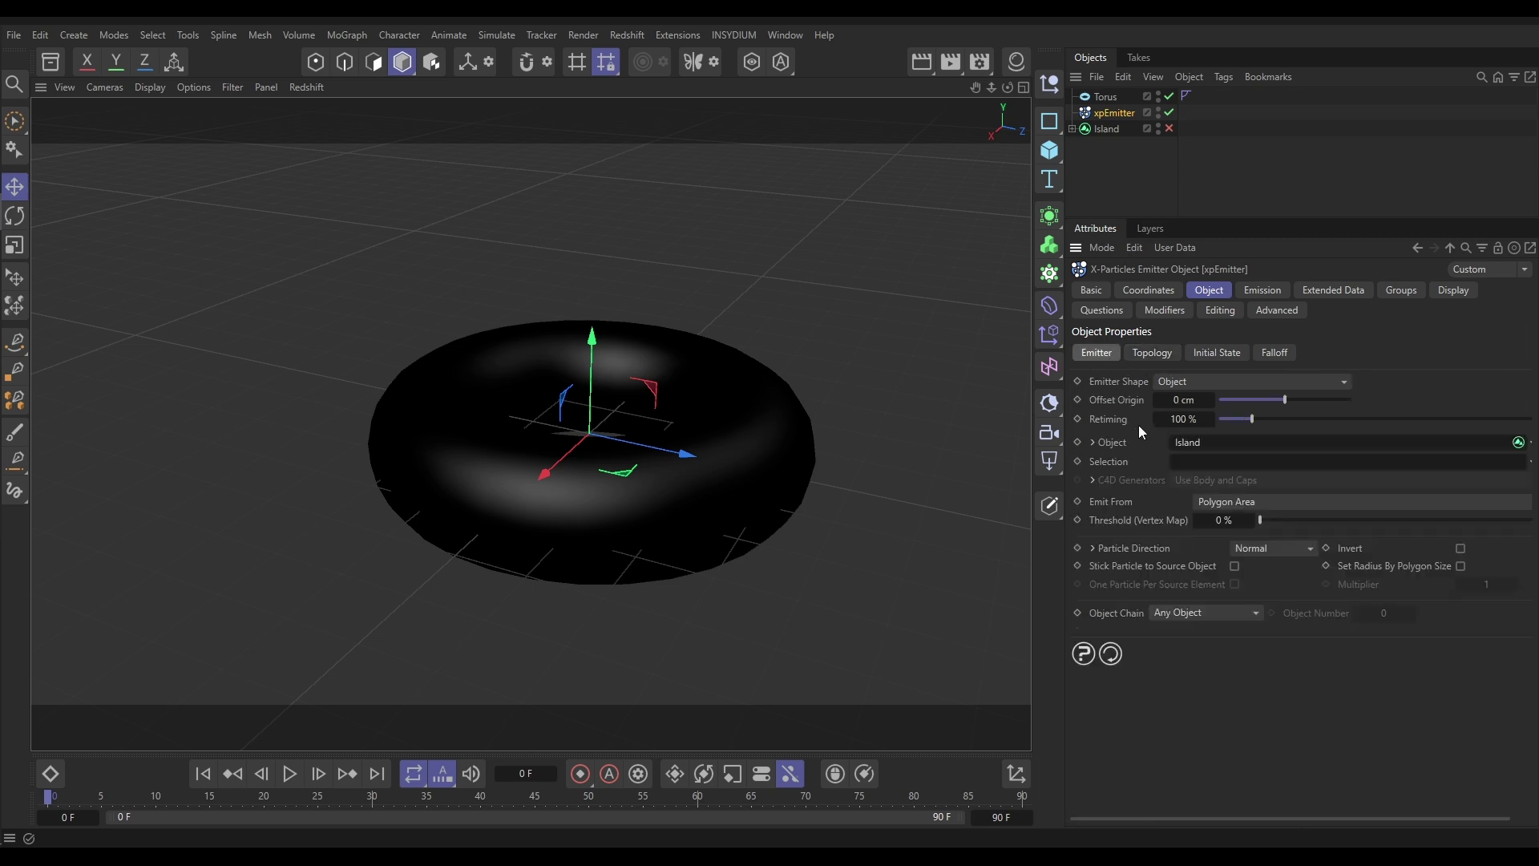
pyautogui.moveTo(1106, 96); pyautogui.dragTo(1201, 441)
pyautogui.click(802, 324)
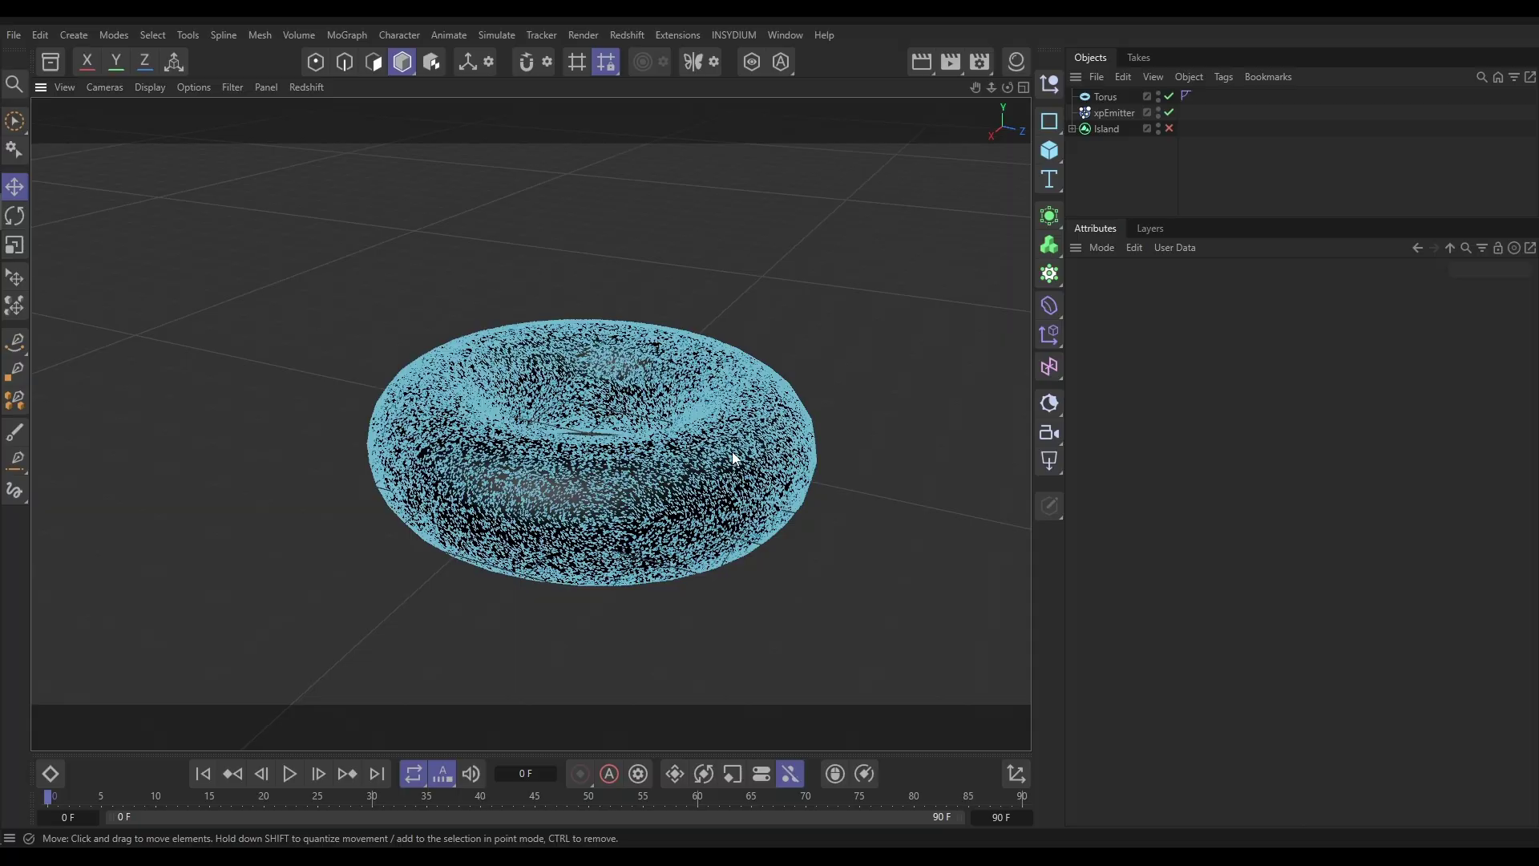
pyautogui.keyDown('alt'); pyautogui.moveTo(733, 450); pyautogui.dragTo(659, 366); pyautogui.keyUp('alt')
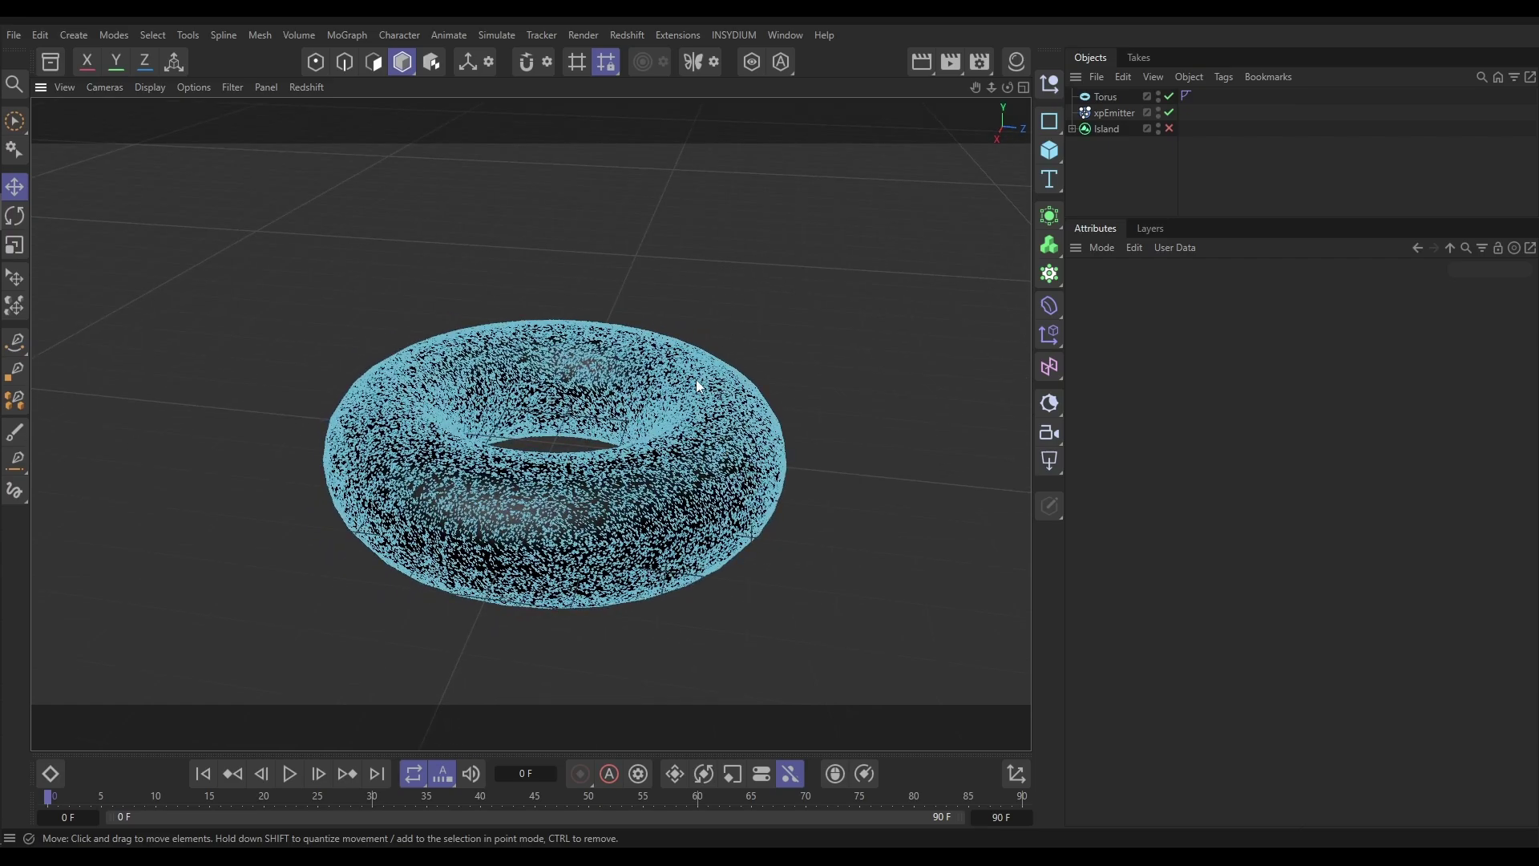
pyautogui.keyDown('alt'); pyautogui.moveTo(723, 453); pyautogui.dragTo(882, 353); pyautogui.keyUp('alt')
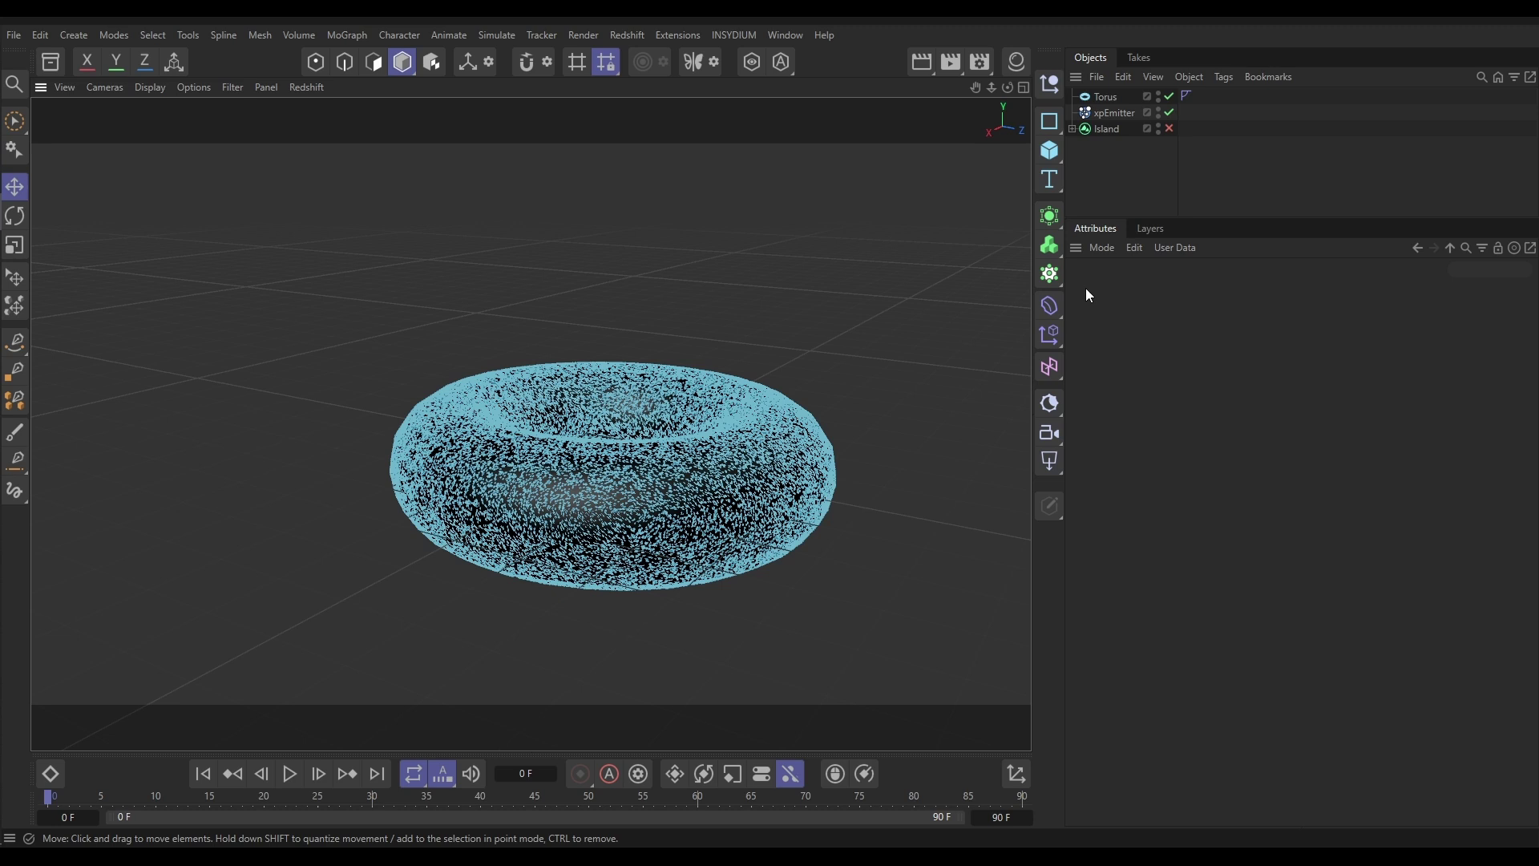
pyautogui.click(1106, 96)
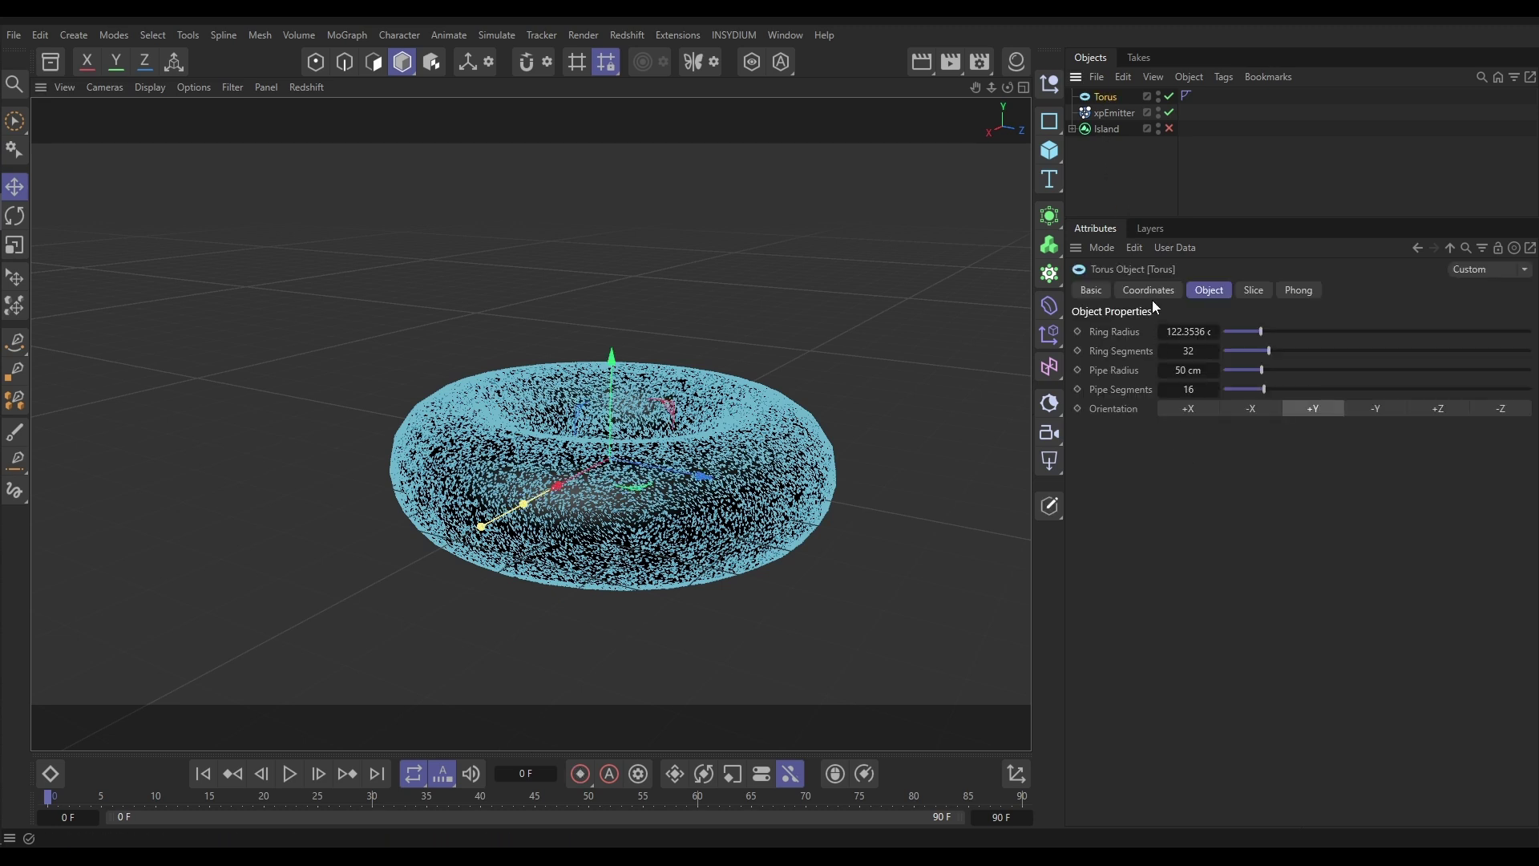
# Turn Use Slope back on for xpEmitter with Max Slope set to 90°.
pyautogui.click(1111, 112)
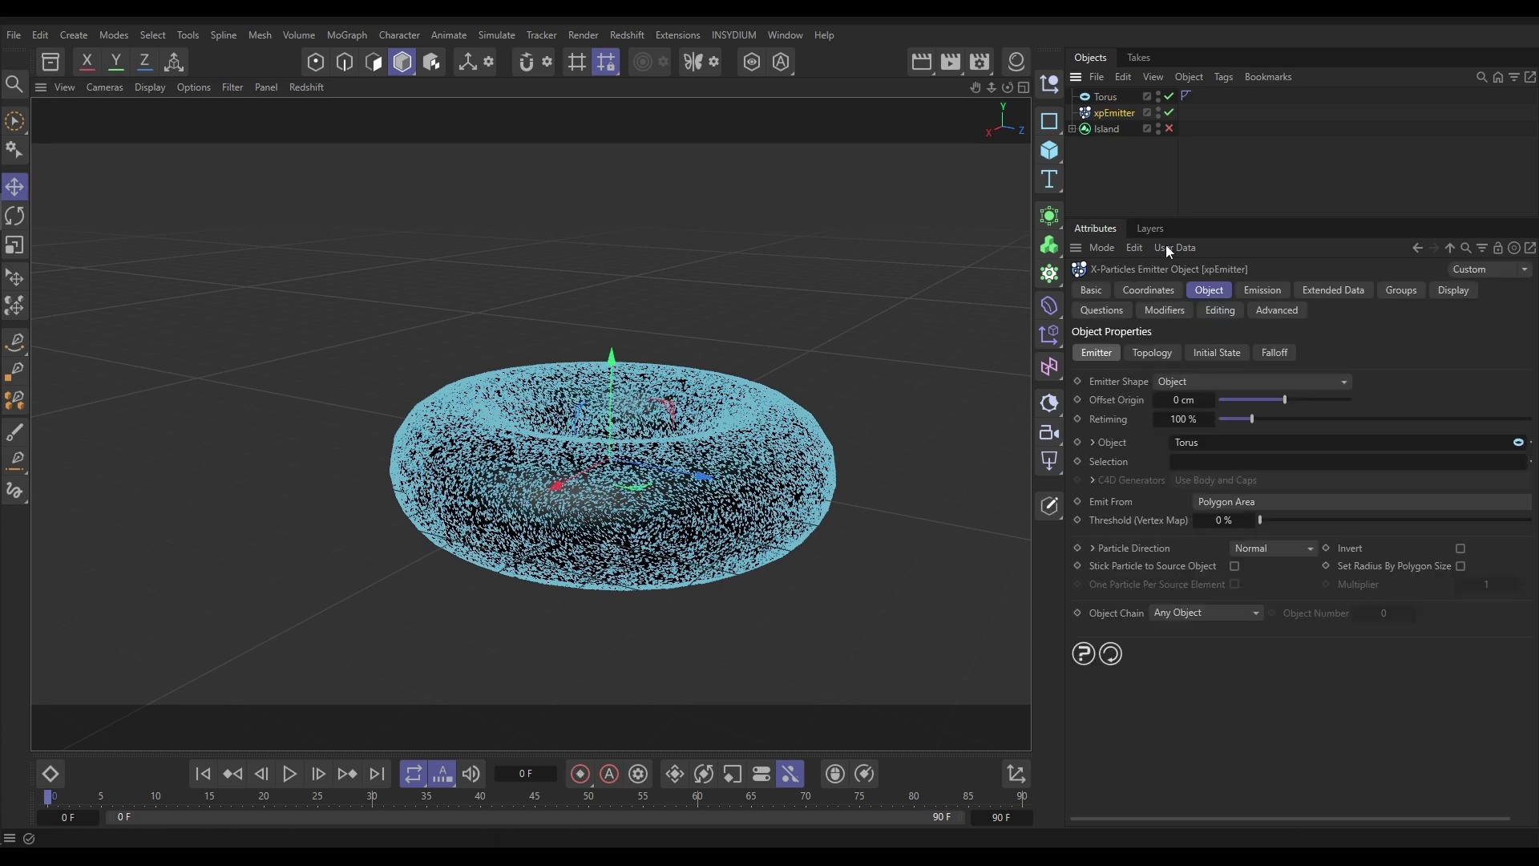
pyautogui.click(1158, 353)
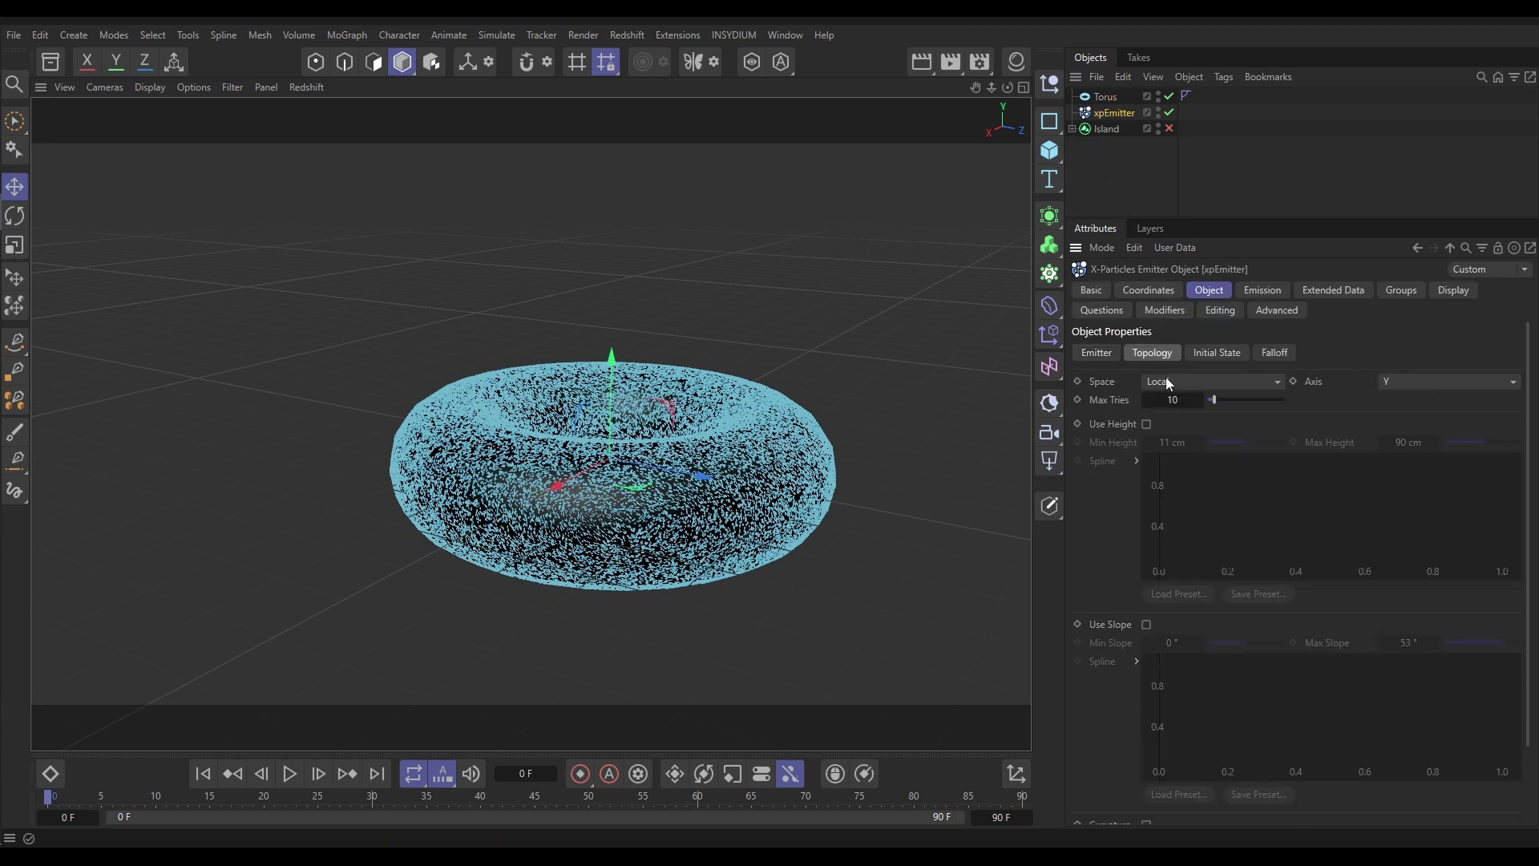
pyautogui.click(1149, 625)
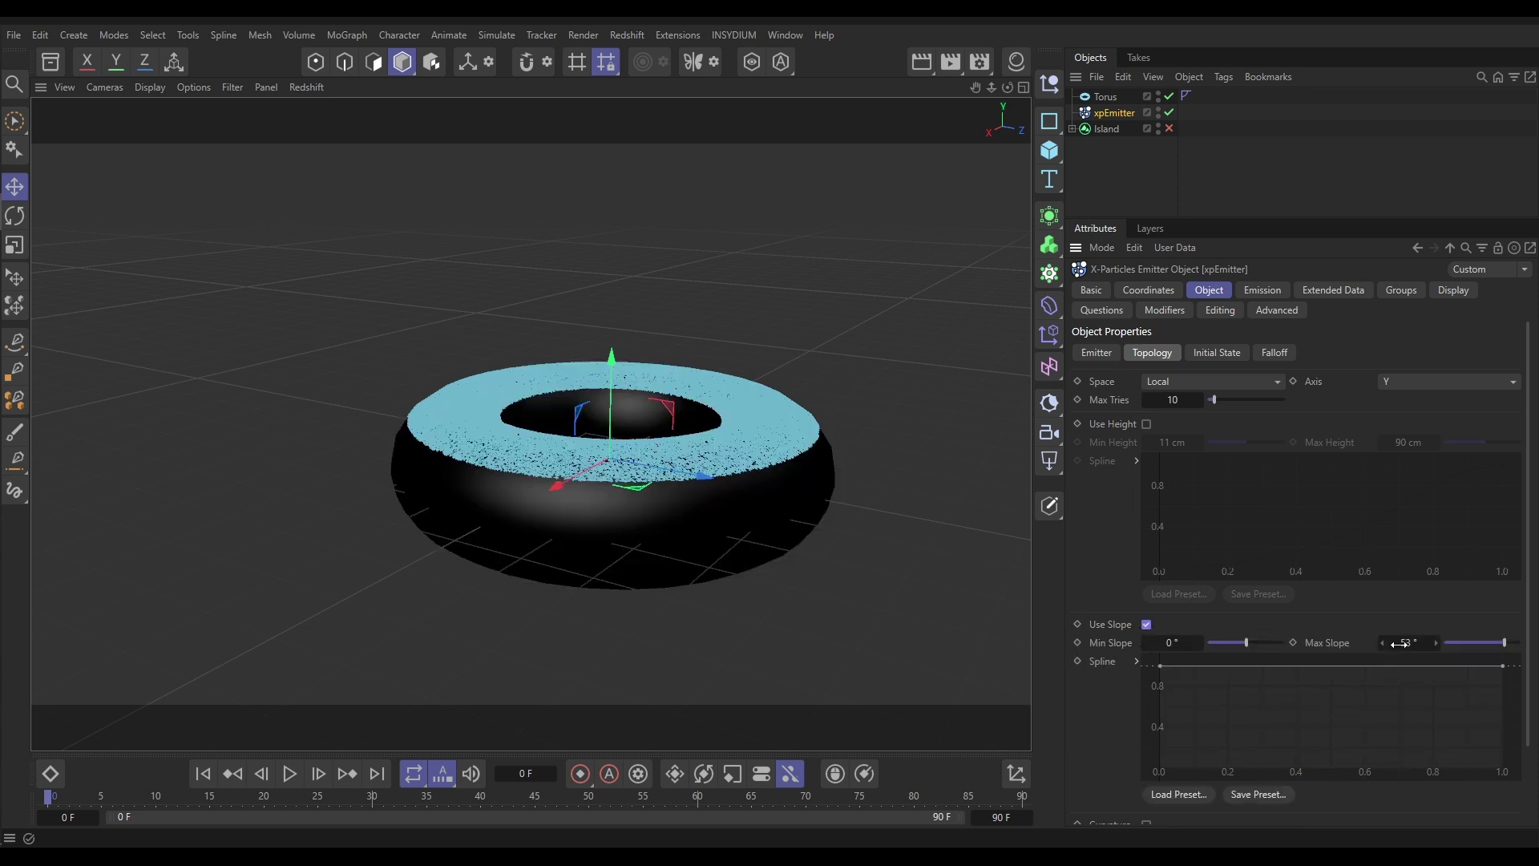
pyautogui.moveTo(1401, 643); pyautogui.dragTo(1413, 642)
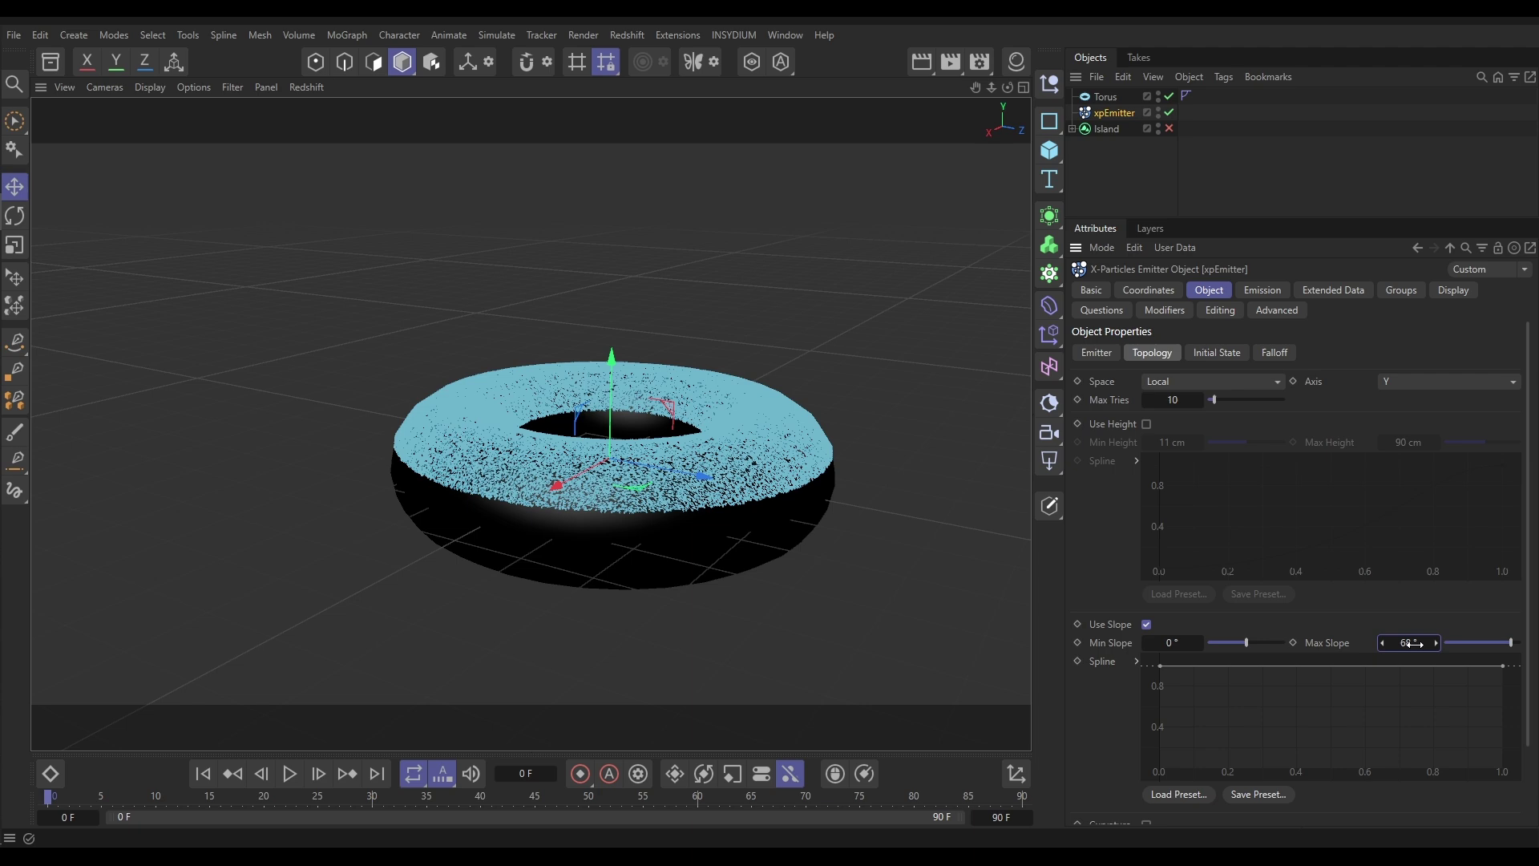
pyautogui.doubleClick(1408, 643)
pyautogui.press('BackSpace')
pyautogui.write('90')
pyautogui.press('Return')
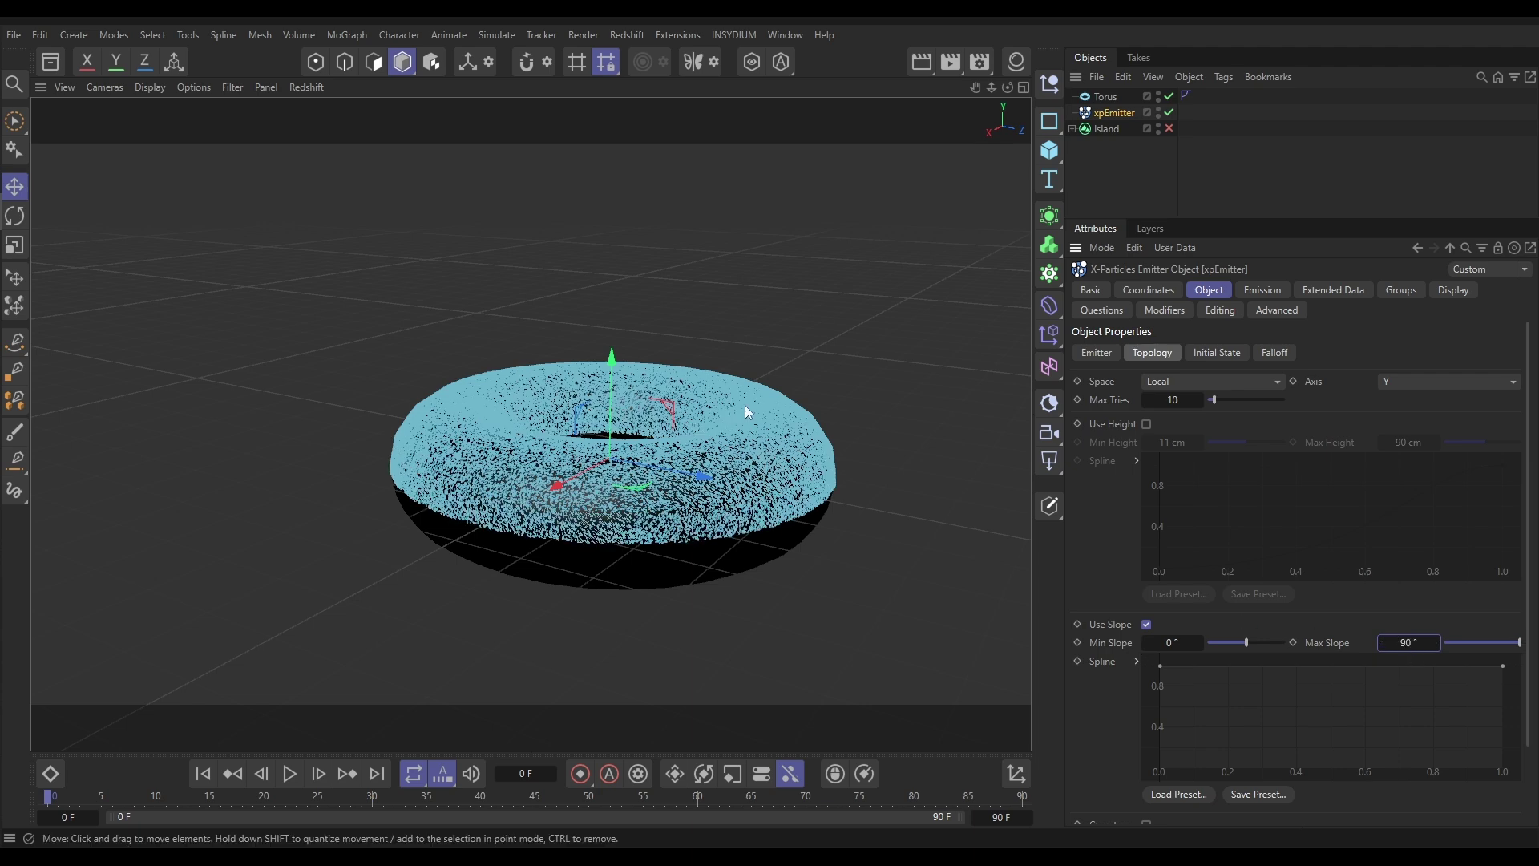
pyautogui.keyDown('alt'); pyautogui.moveTo(808, 508); pyautogui.dragTo(790, 449); pyautogui.keyUp('alt')
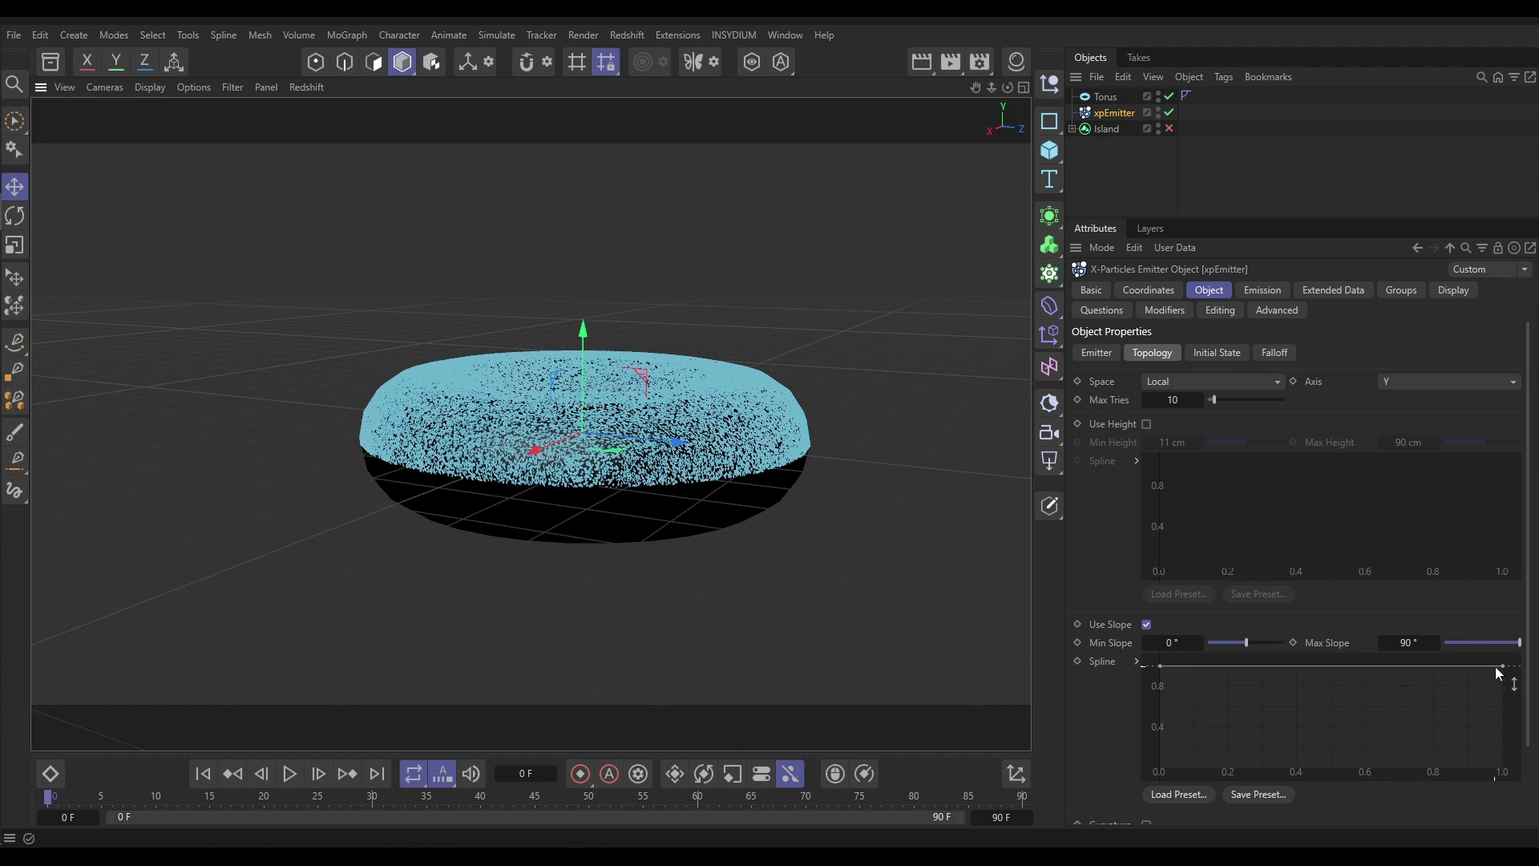
# Lower the slope spline's right end and reshape its middle point so the curve nears zero by 0.6.
pyautogui.moveTo(1502, 666); pyautogui.dragTo(1519, 792)
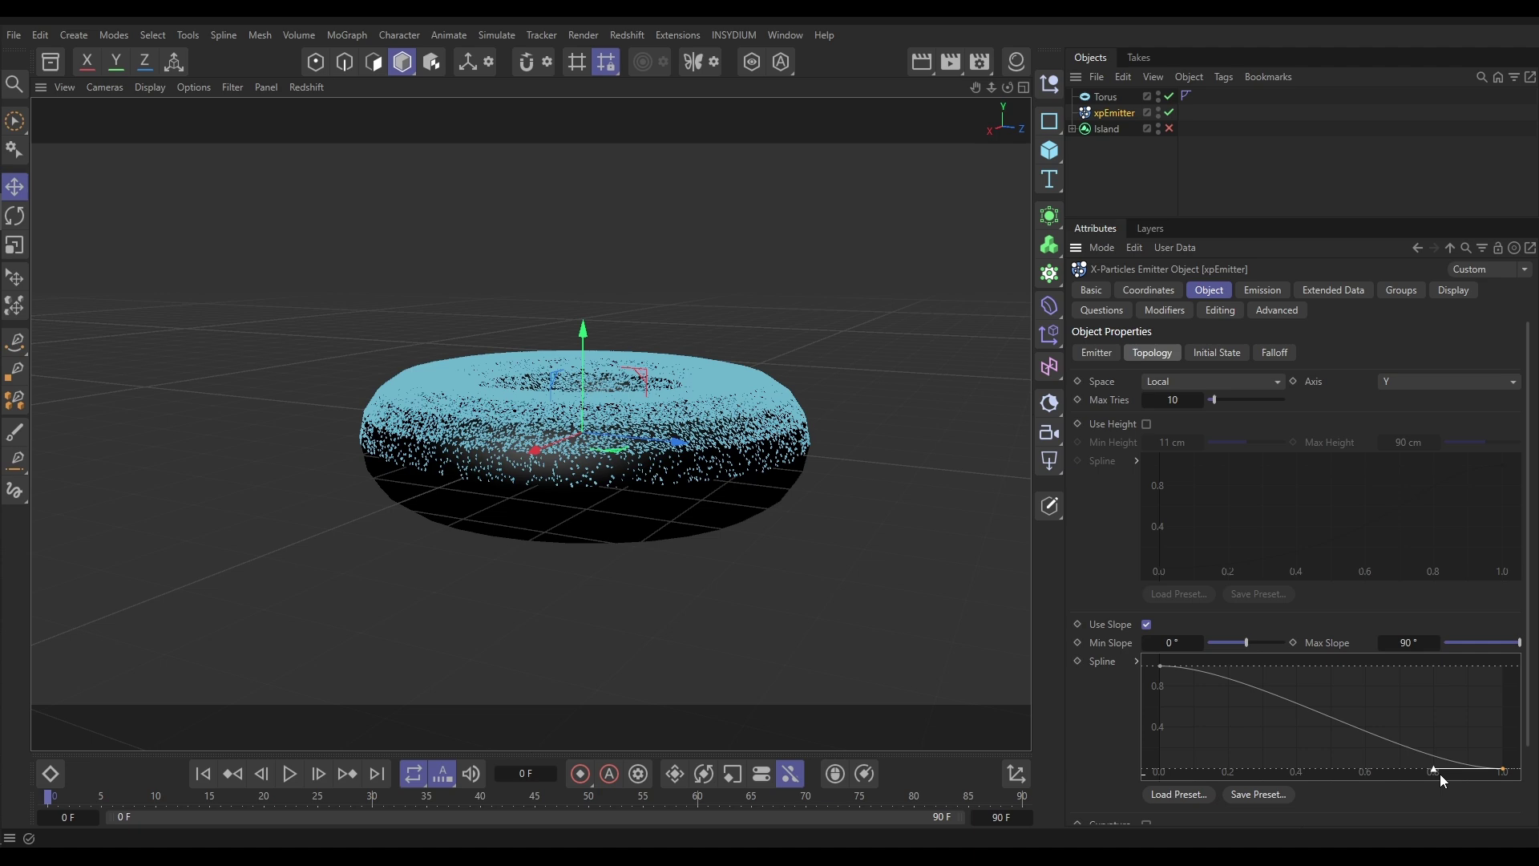
pyautogui.moveTo(1434, 770); pyautogui.dragTo(1425, 740)
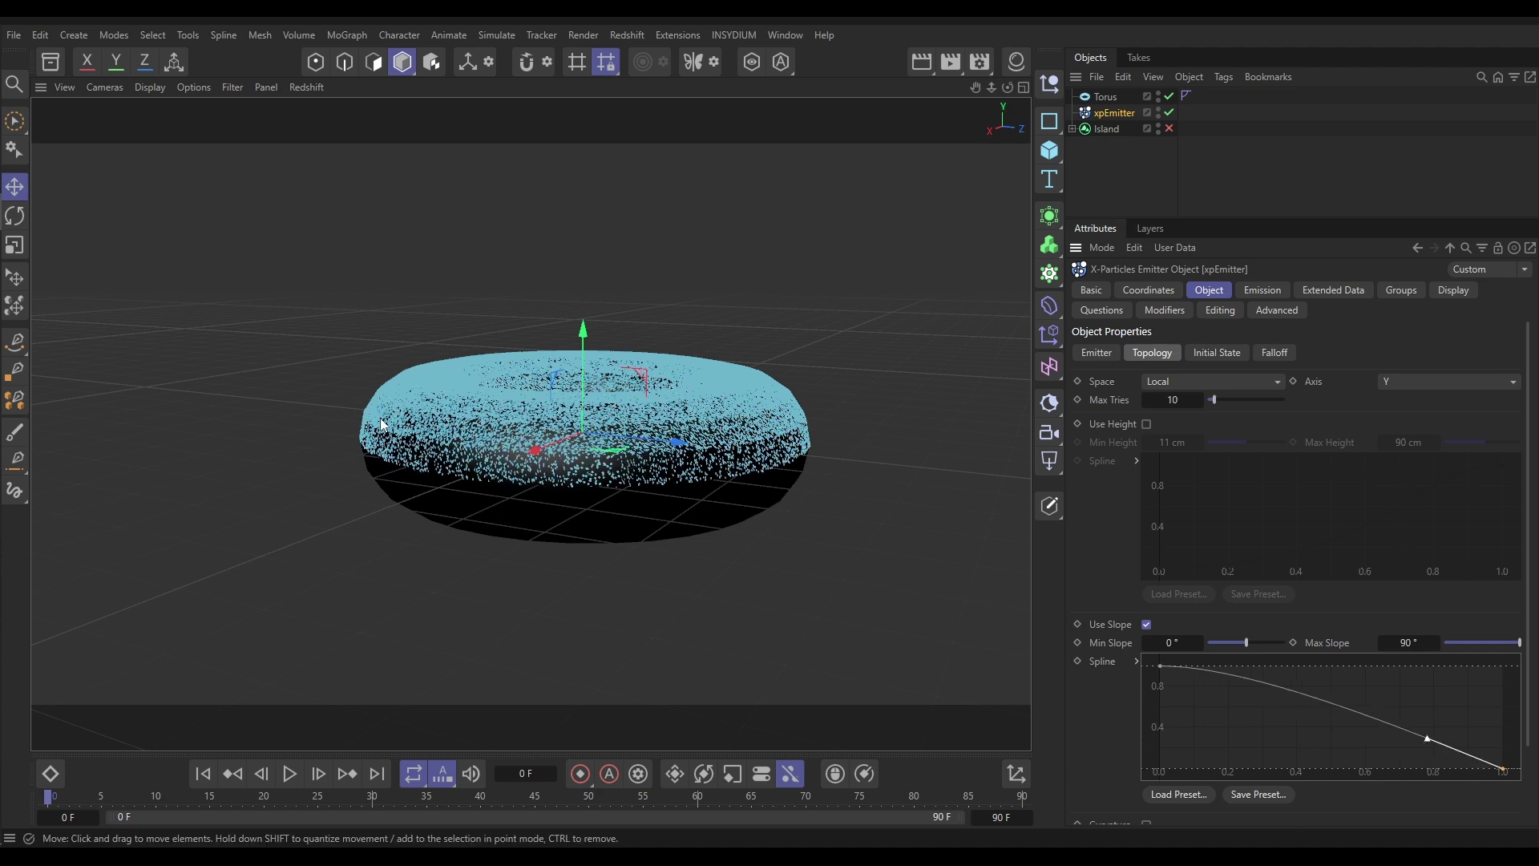
pyautogui.keyDown('alt'); pyautogui.moveTo(712, 454); pyautogui.dragTo(601, 508); pyautogui.keyUp('alt')
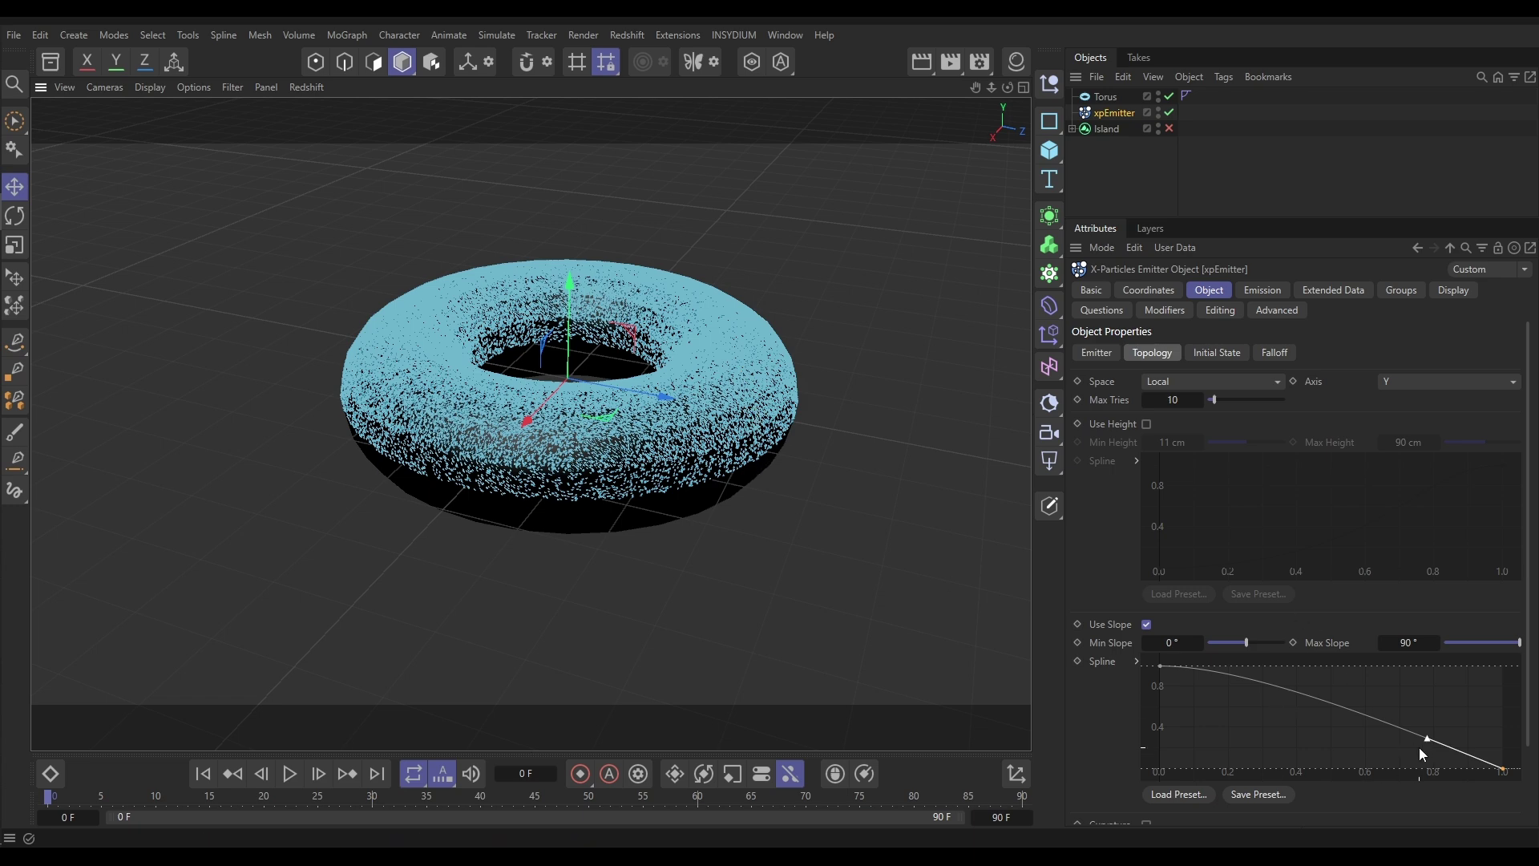
pyautogui.moveTo(1426, 739); pyautogui.dragTo(1347, 767)
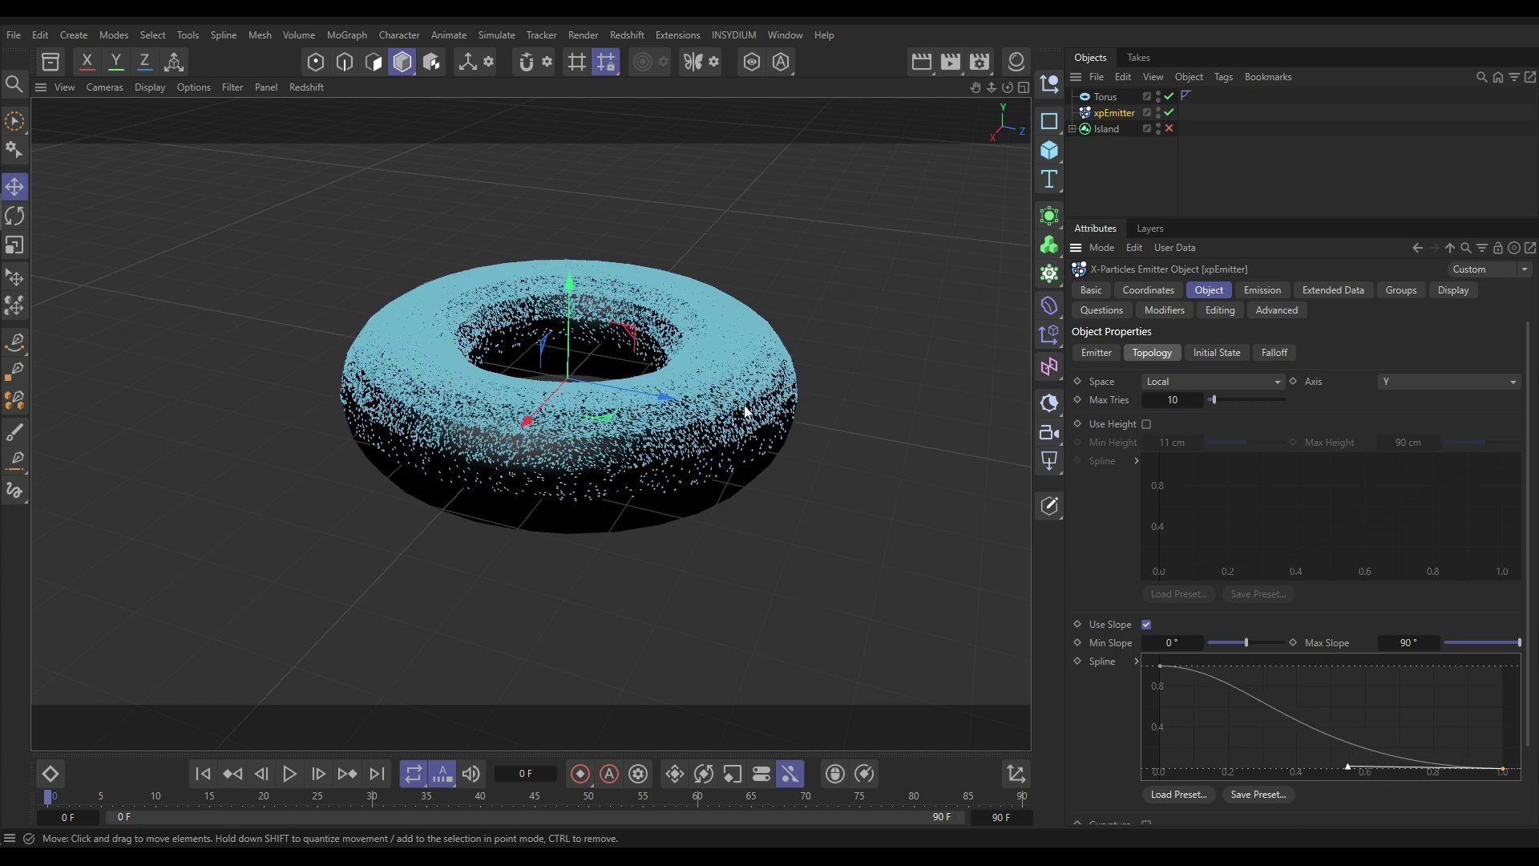
pyautogui.click(1105, 96)
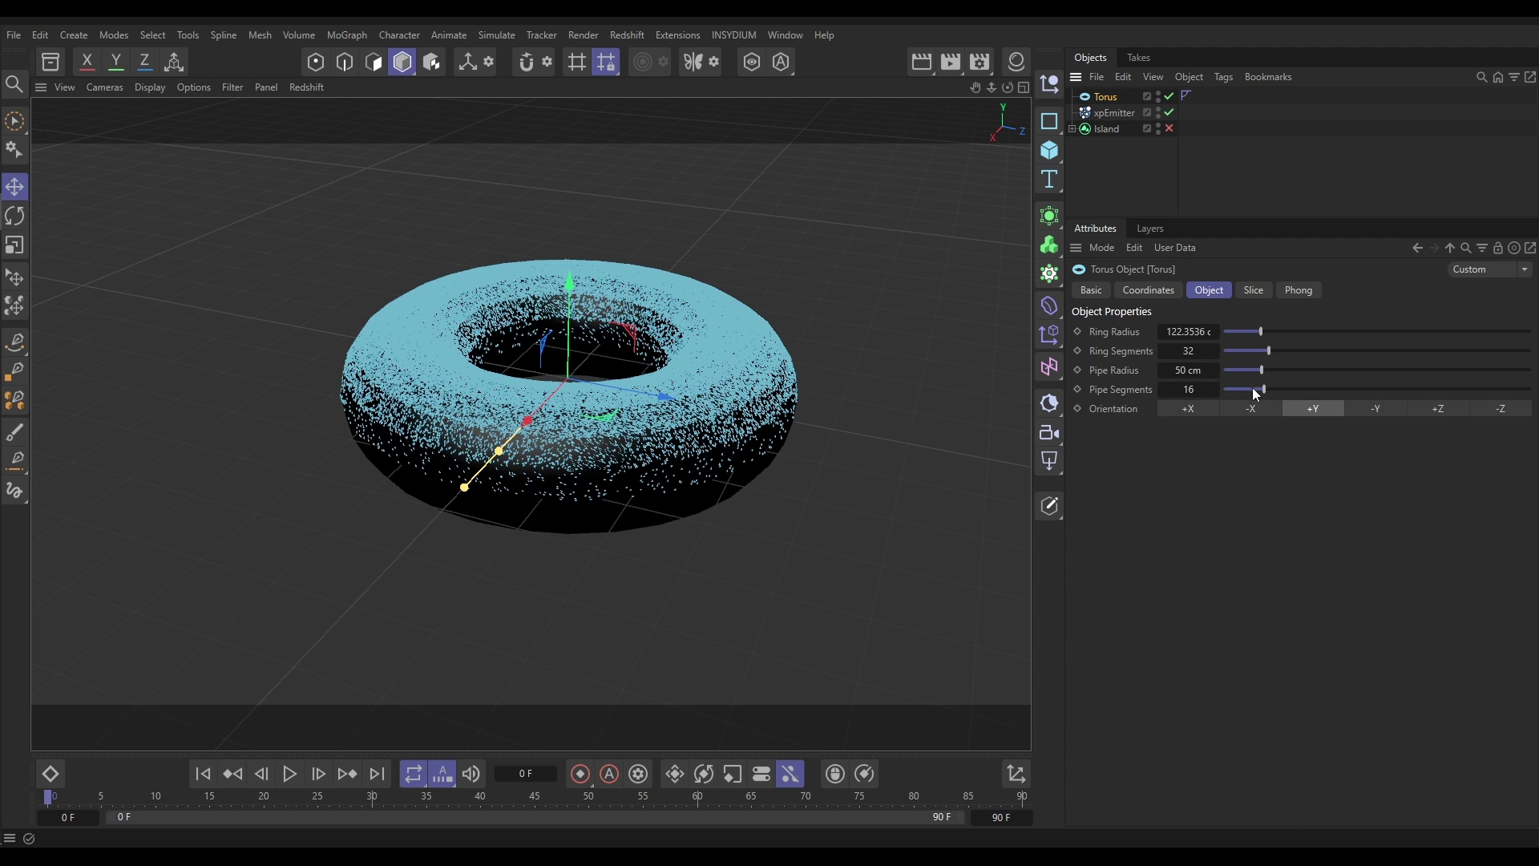
# Raise the torus Pipe Segments from 16 to 57, then reselect xpEmitter.
pyautogui.click(1291, 390)
pyautogui.moveTo(1316, 388); pyautogui.dragTo(1395, 392)
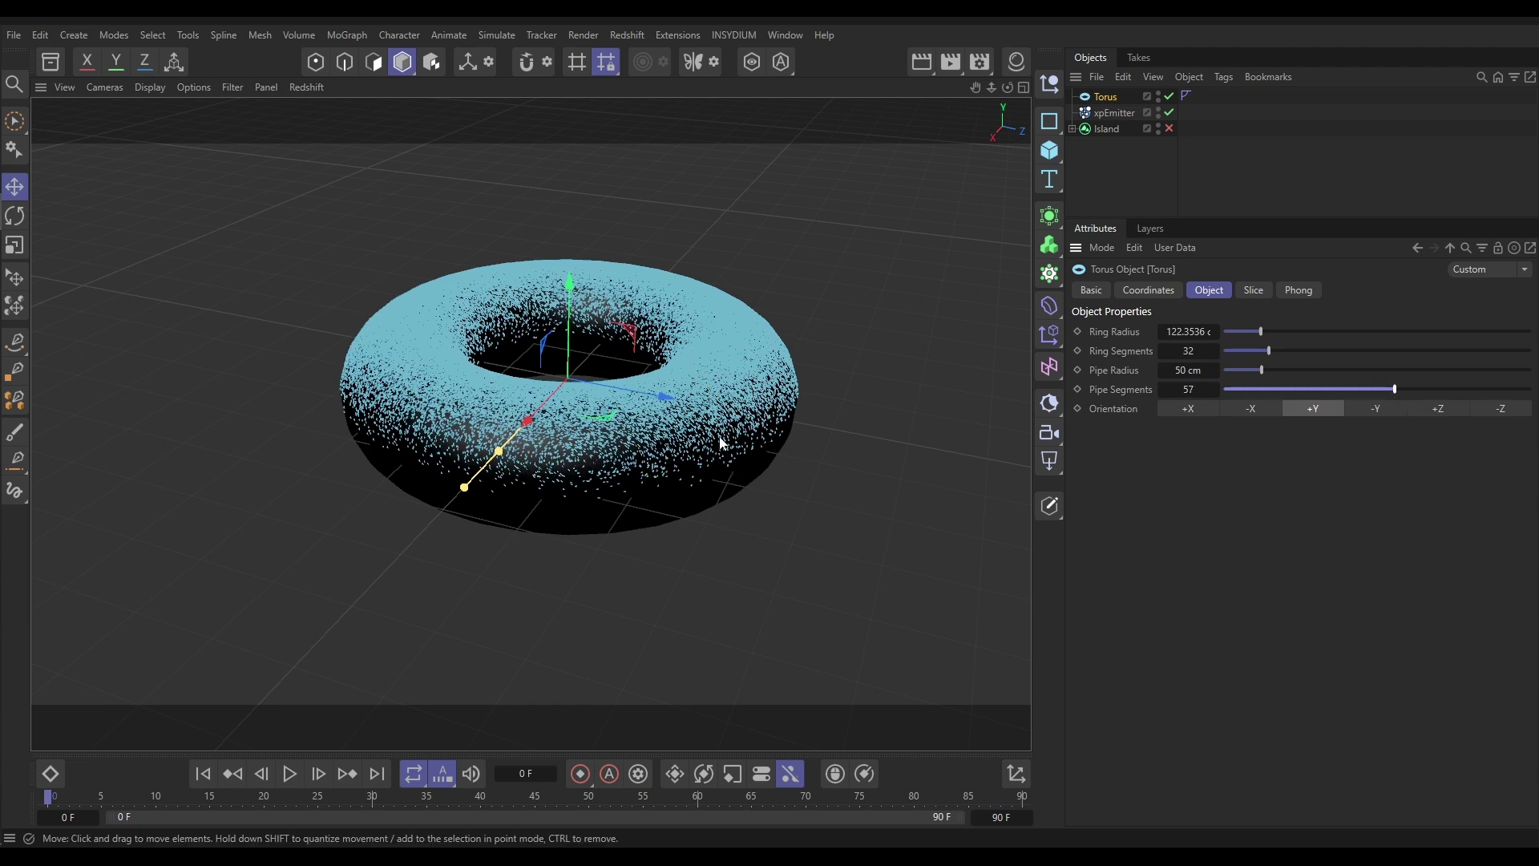
pyautogui.click(858, 313)
pyautogui.moveTo(687, 435)
pyautogui.keyDown('alt'); pyautogui.mouseDown()
pyautogui.moveTo(678, 368)
pyautogui.moveTo(714, 408)
pyautogui.moveTo(658, 413)
pyautogui.moveTo(778, 365)
pyautogui.moveTo(694, 373)
pyautogui.moveTo(672, 445)
pyautogui.mouseUp(); pyautogui.keyUp('alt')
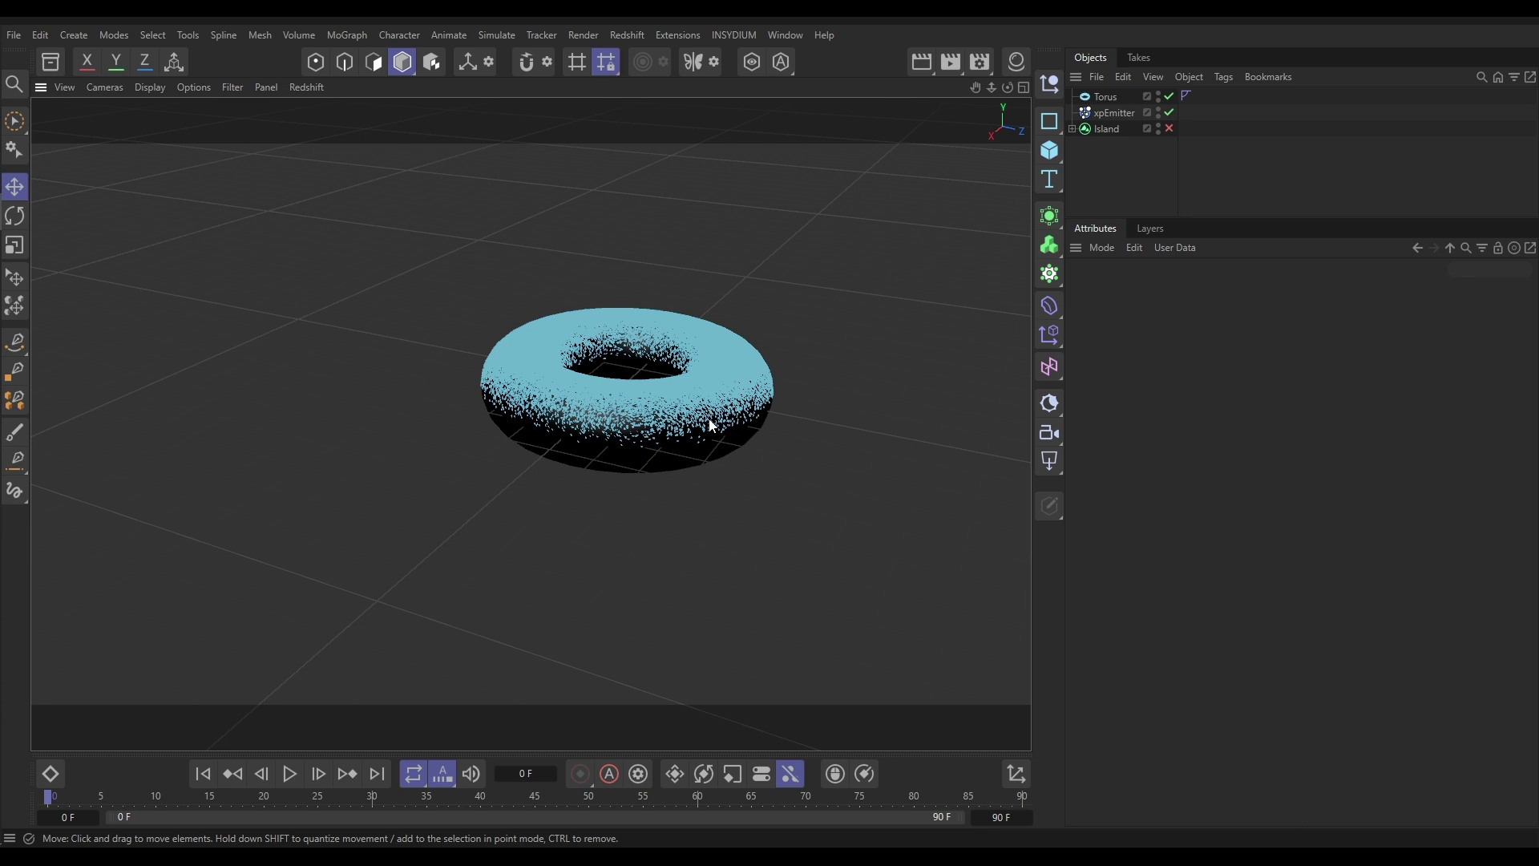
pyautogui.click(1113, 112)
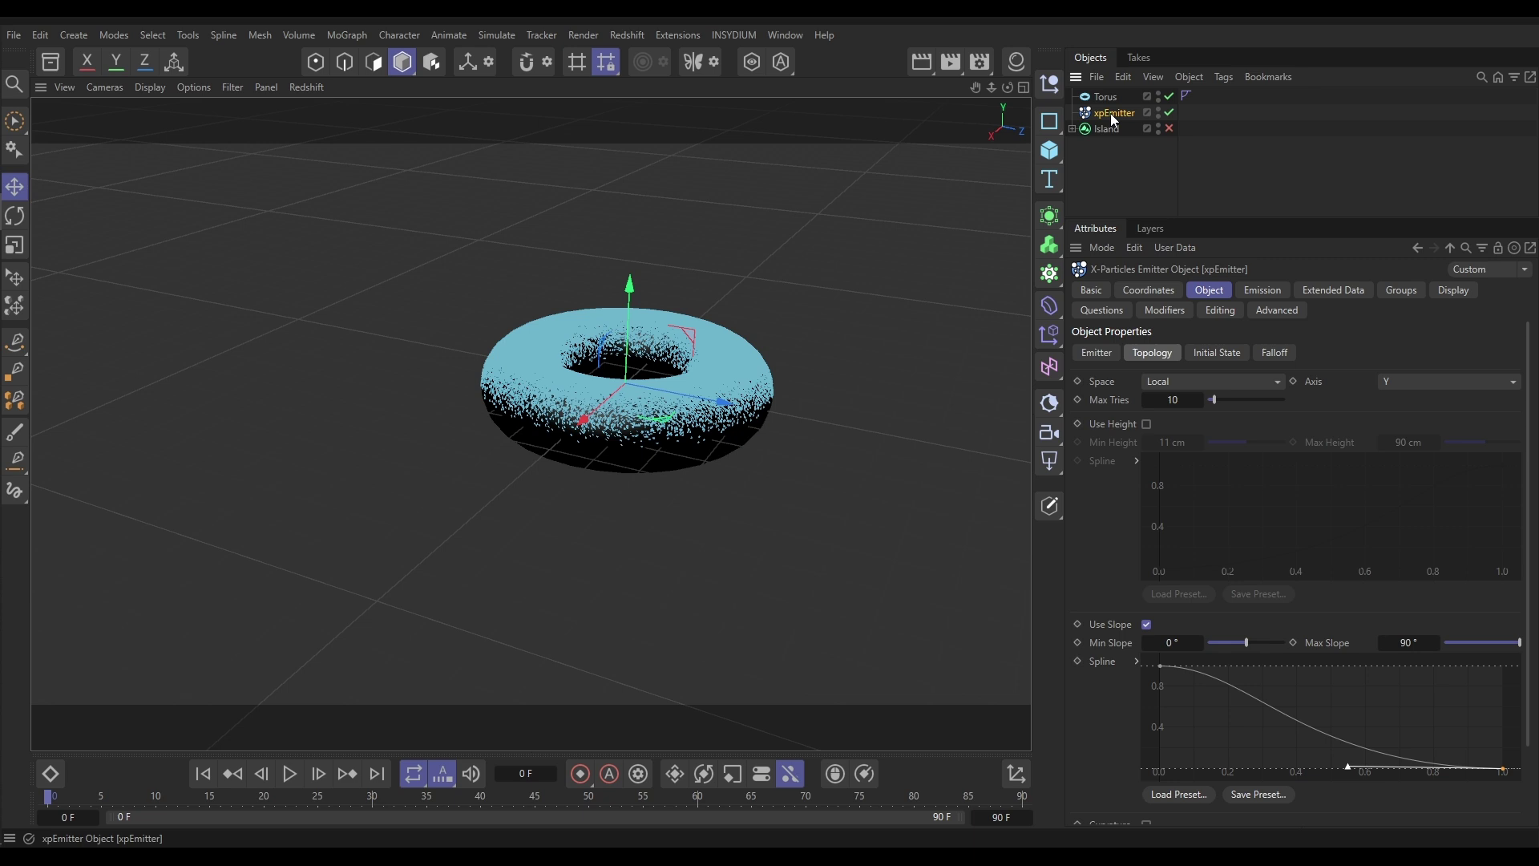